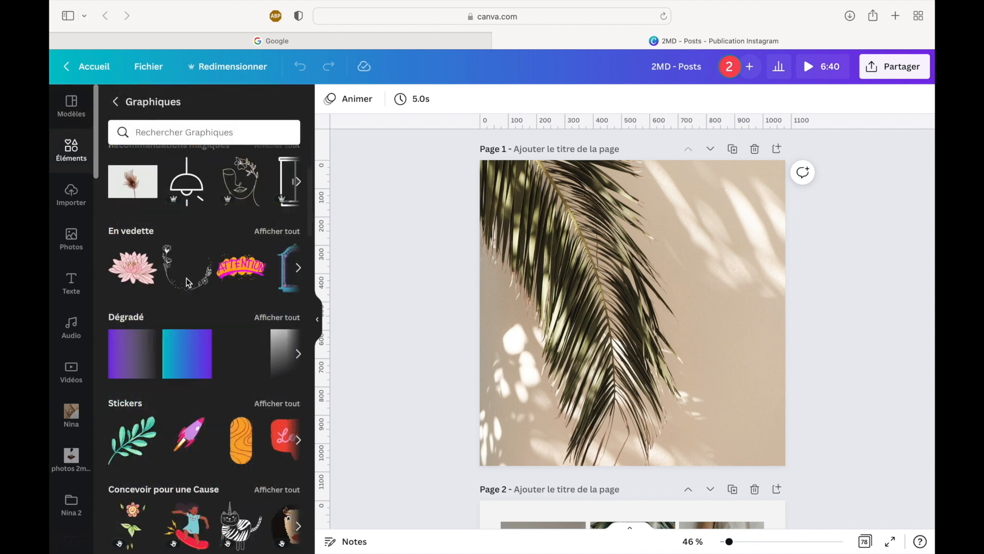
- Browse the photo, audio and video libraries of the Instagram post design
left_click(77, 239)
left_click(80, 329)
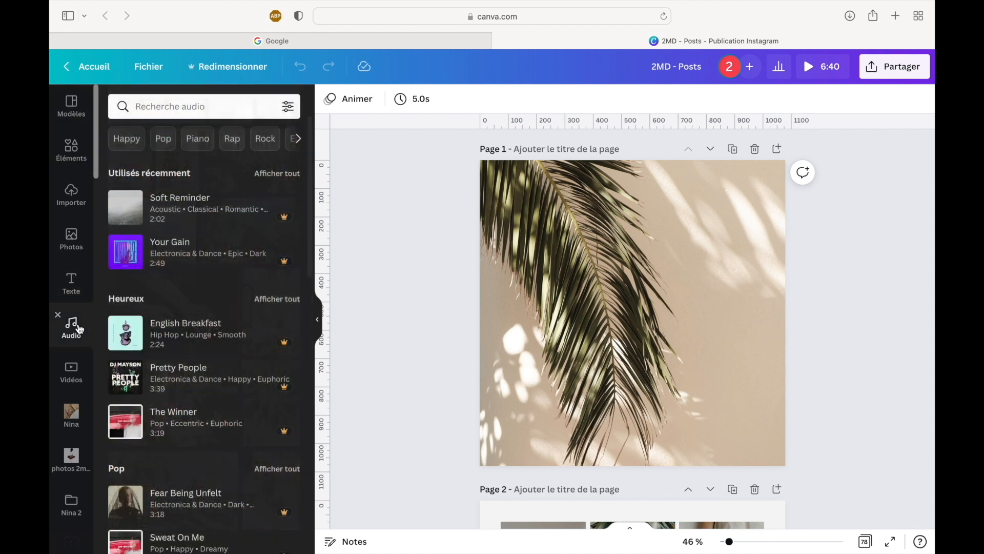
left_click(76, 374)
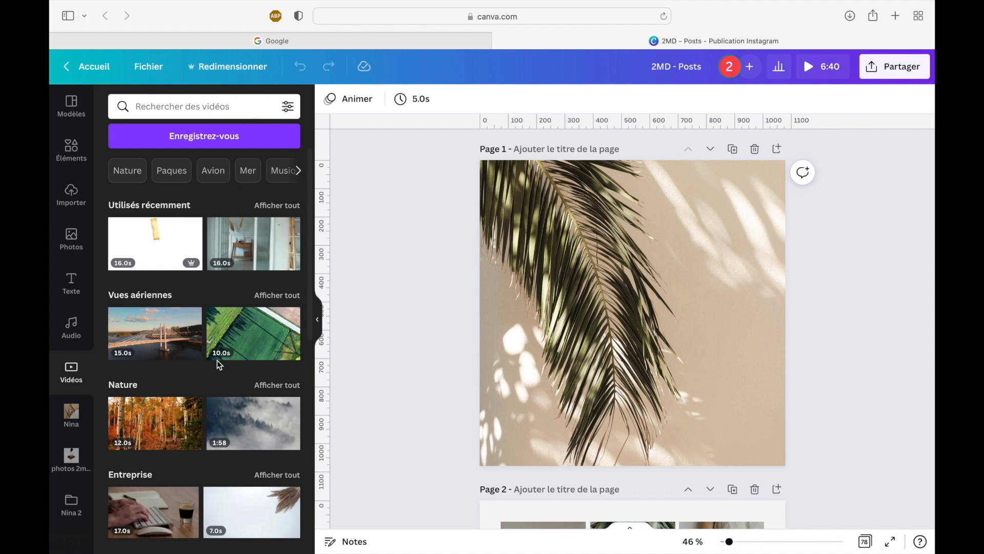
- Search Google for "canva" and open the main Canva website from the results
left_click(278, 41)
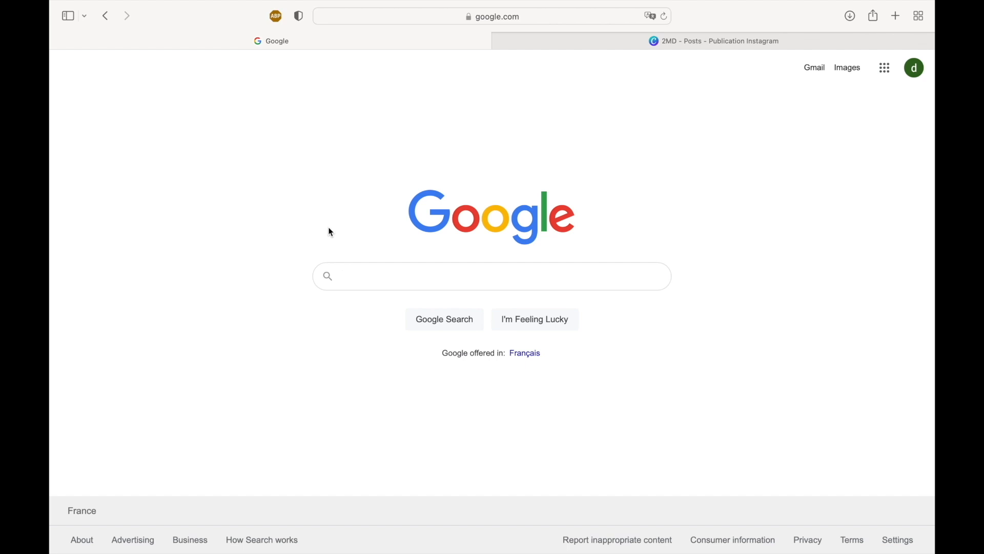
left_click(416, 275)
type("canva")
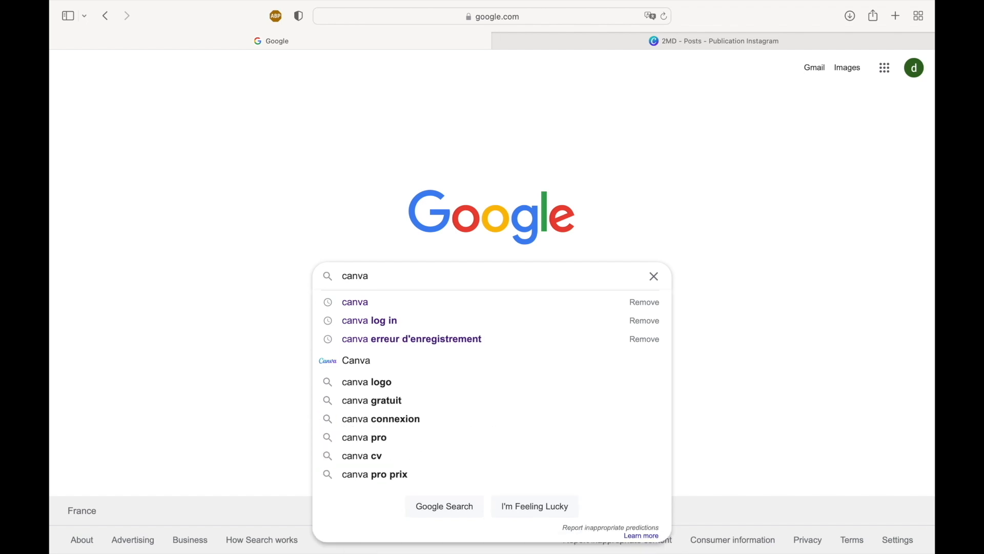
key("Return")
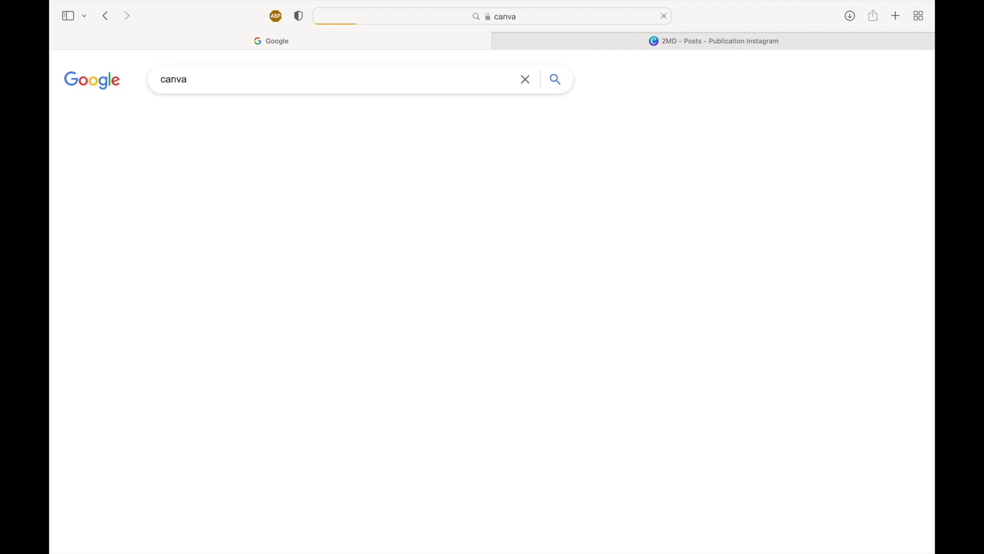
scroll(351, 383, "down", 3)
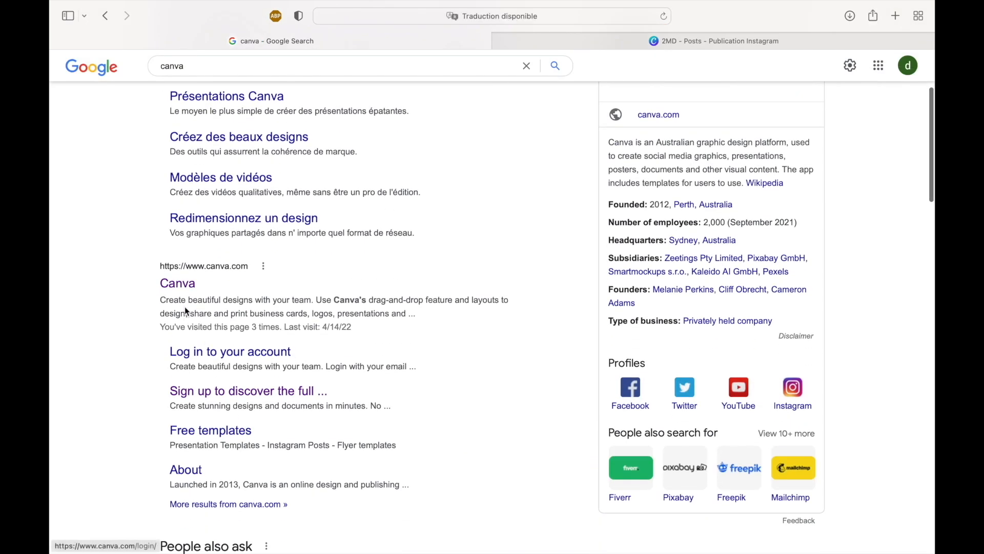
left_click(177, 282)
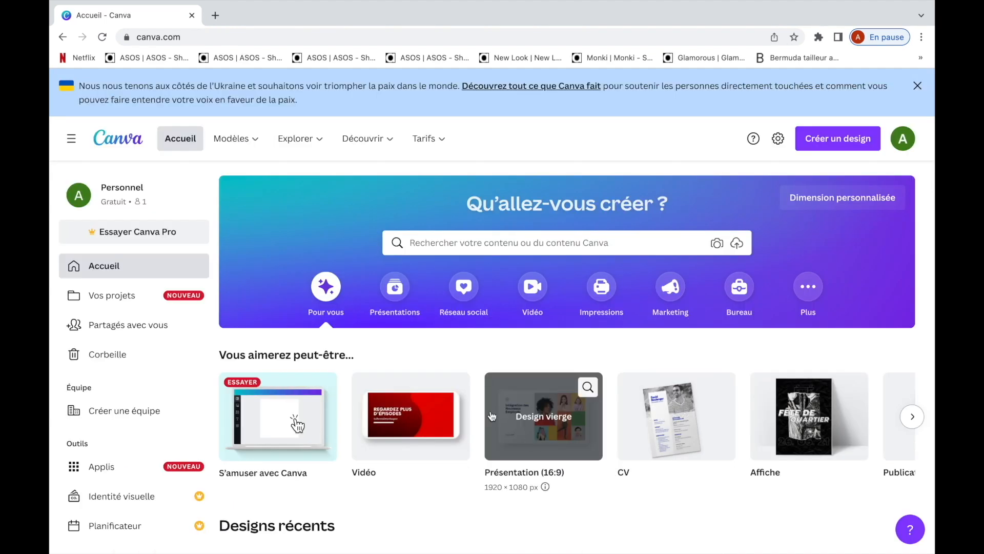
- Copy the post templates link from the Pages document and open it in a new Chrome tab
key("ctrl+Left")
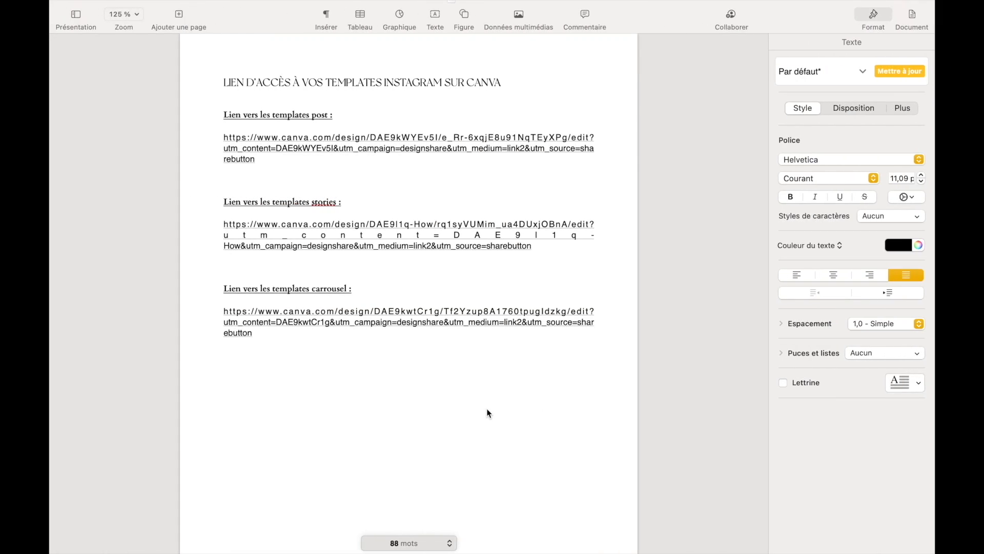
left_click(481, 402)
left_click_drag(221, 137, 269, 159)
key("super+c")
key("ctrl+Right")
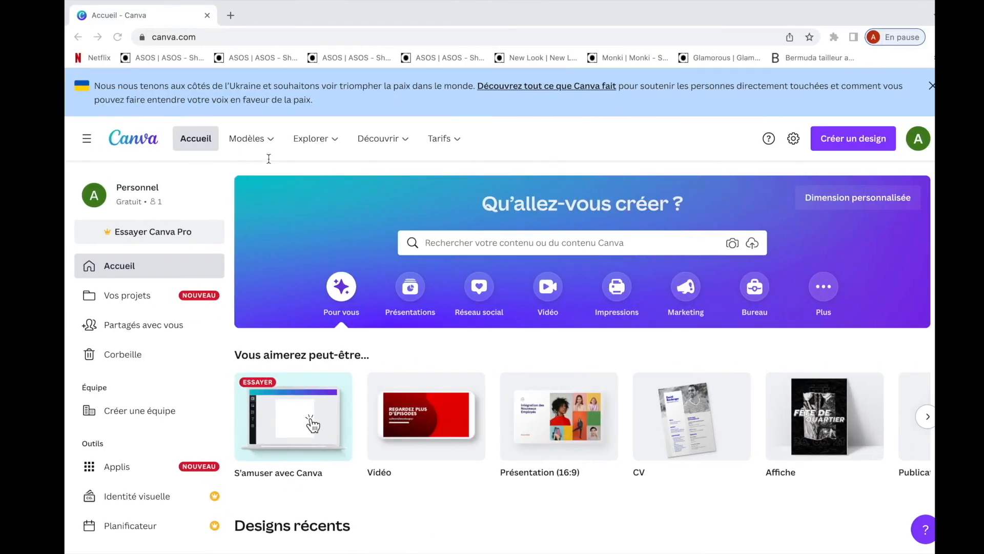
left_click(207, 16)
key("super+v")
key("Return")
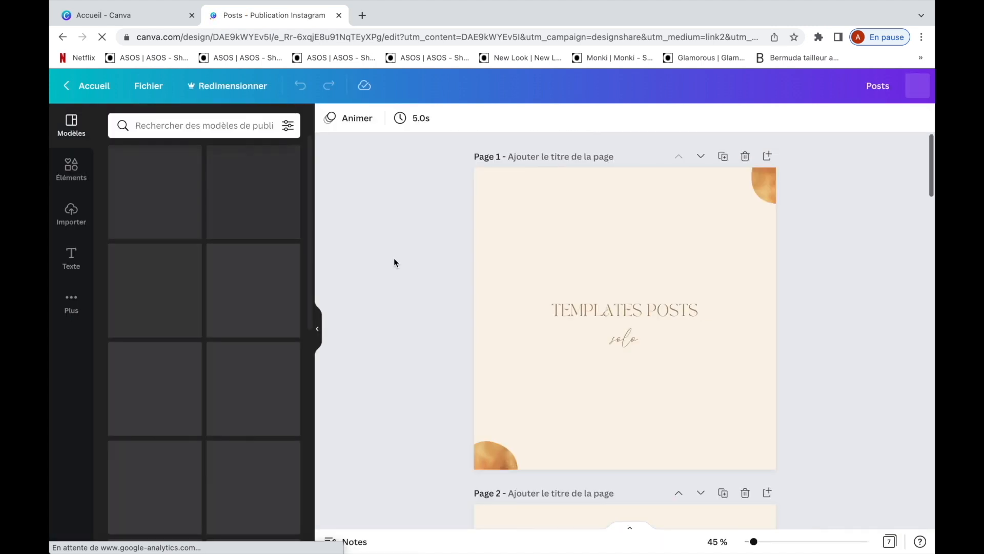
scroll(394, 258, "down", 9)
scroll(394, 257, "up", 5)
- Copy the stories templates link from the Pages document and open it in another new Chrome tab
key("ctrl+Left")
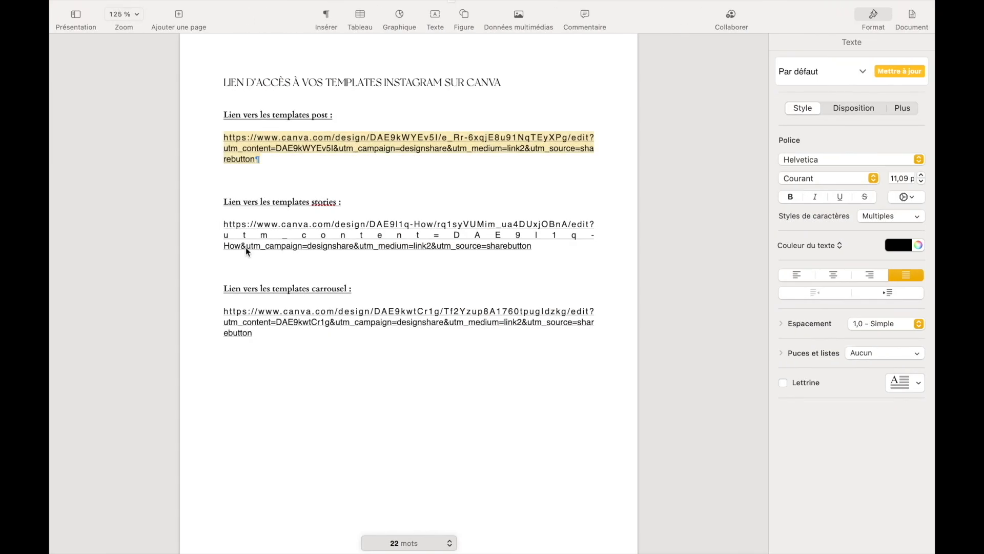
left_click_drag(221, 226, 481, 258)
key("ctrl+Right")
left_click(362, 15)
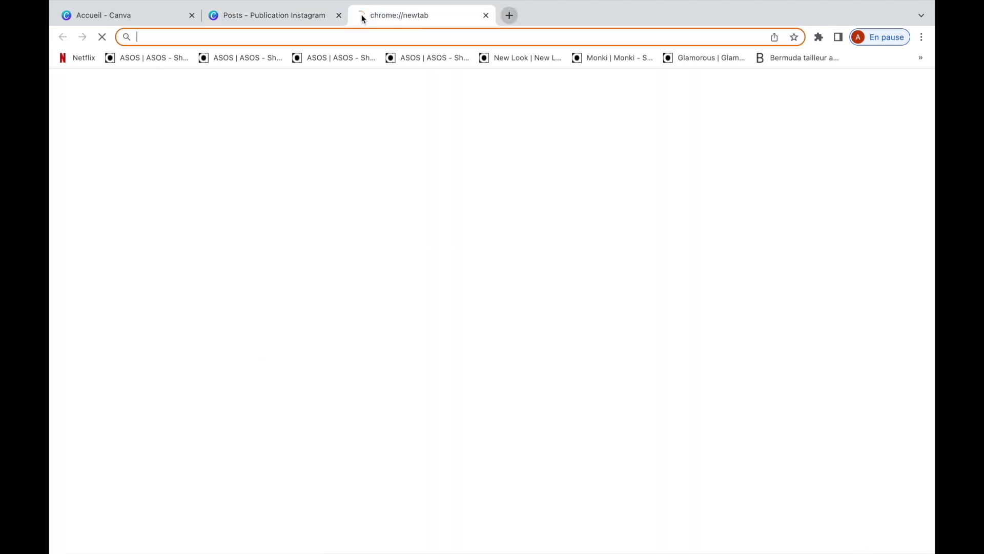
key("ctrl+v")
key("Return")
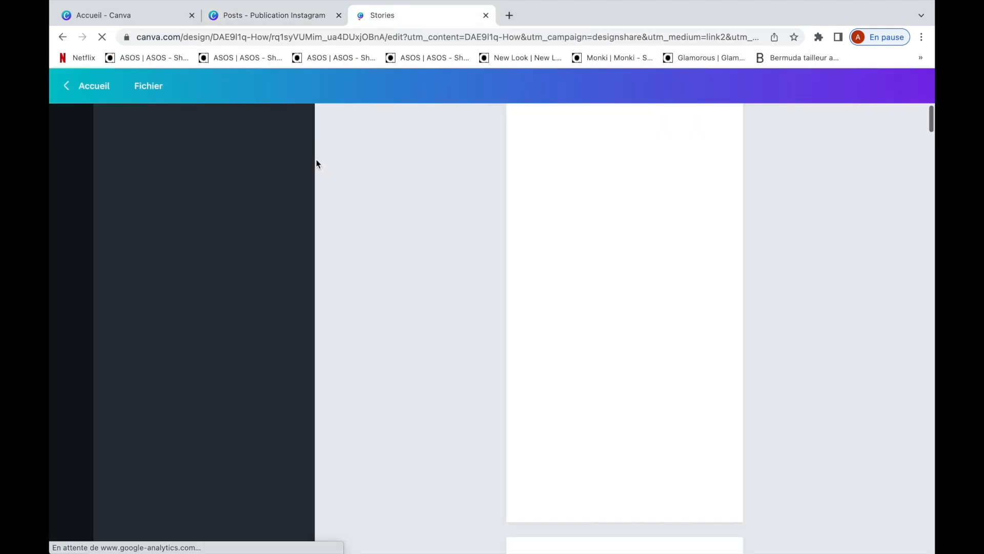
scroll(411, 300, "down", 7)
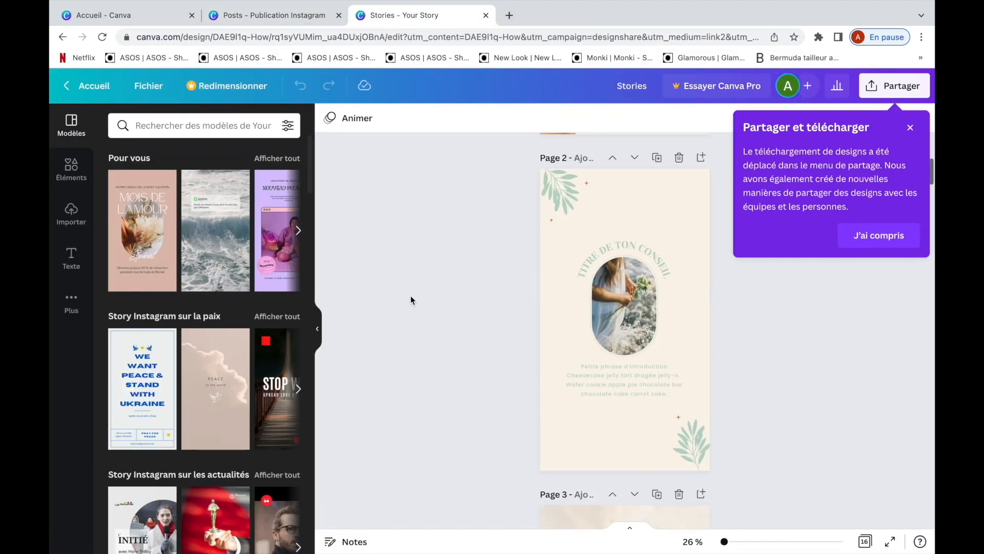
- Copy the carousel templates link from the Pages document and open it in its own Chrome tab
key("ctrl+Left")
left_click_drag(212, 312, 265, 332)
key("super+c")
key("super+Tab")
left_click(510, 15)
key("super+v")
key("Return")
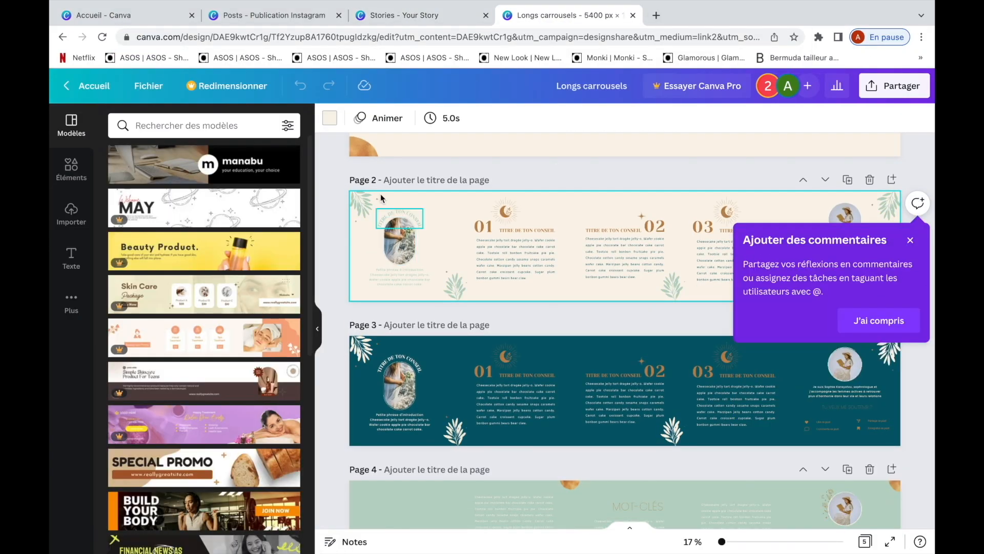
- Duplicate the Longs carrousels, Stories and Posts designs from the designs shared with the account
left_click(94, 87)
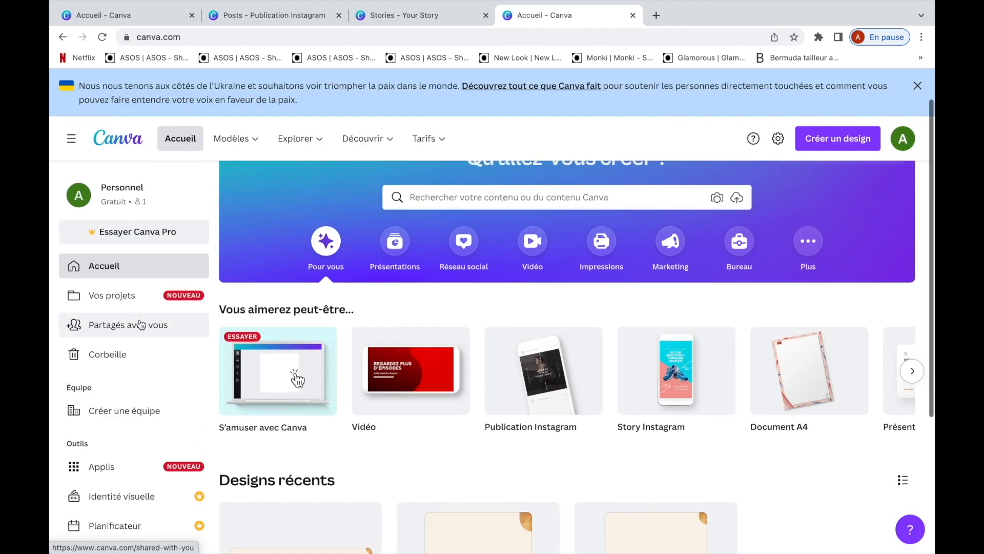
left_click(141, 324)
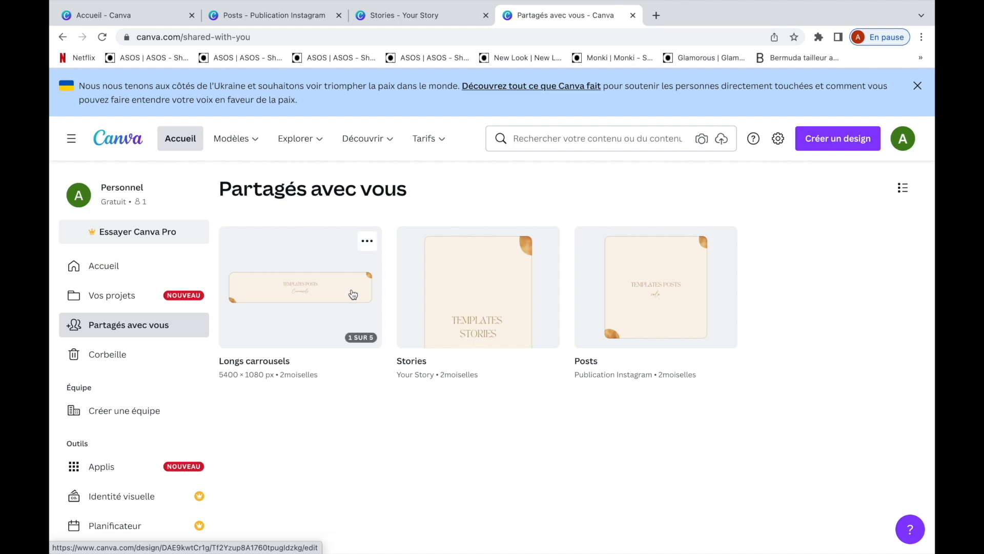
left_click(367, 240)
left_click(393, 327)
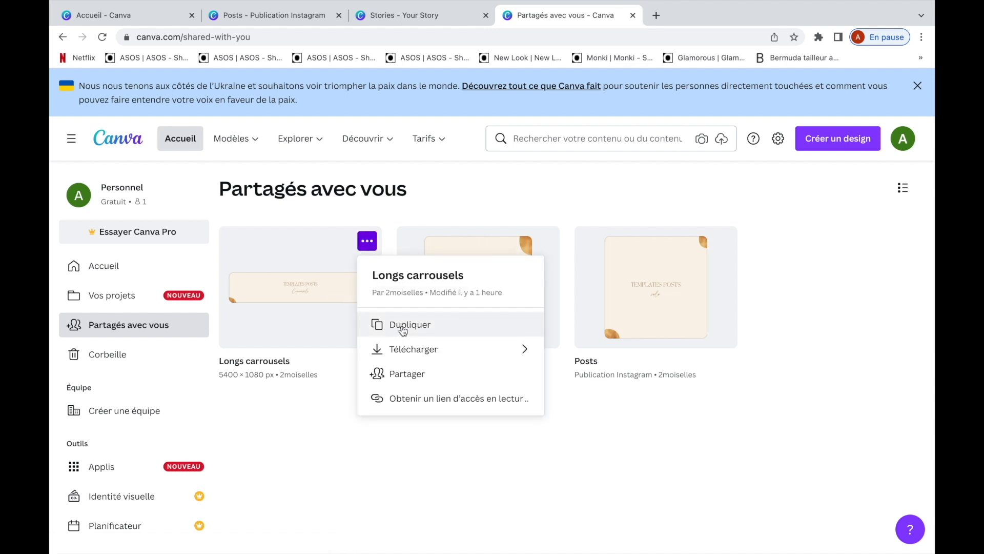
left_click(544, 240)
left_click(573, 328)
left_click(723, 240)
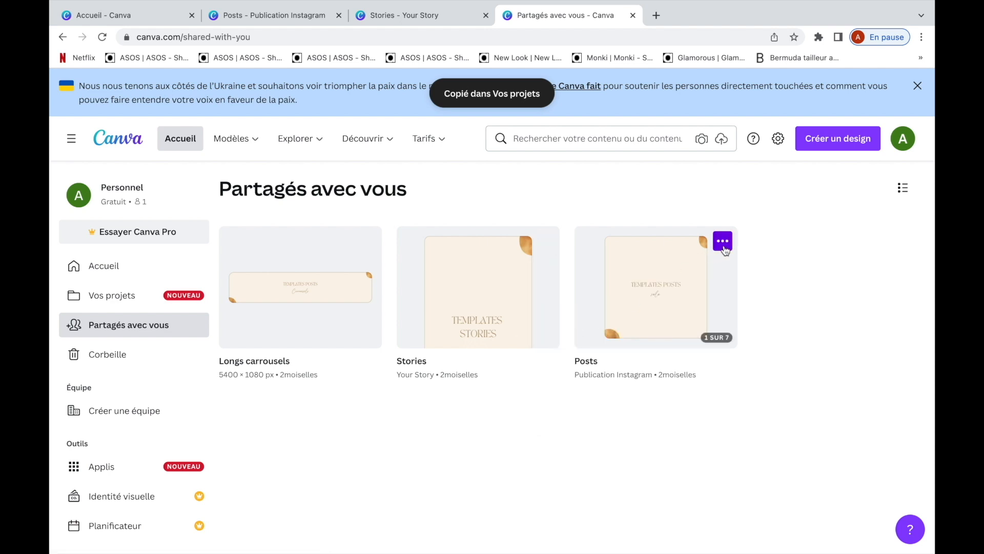
left_click(747, 334)
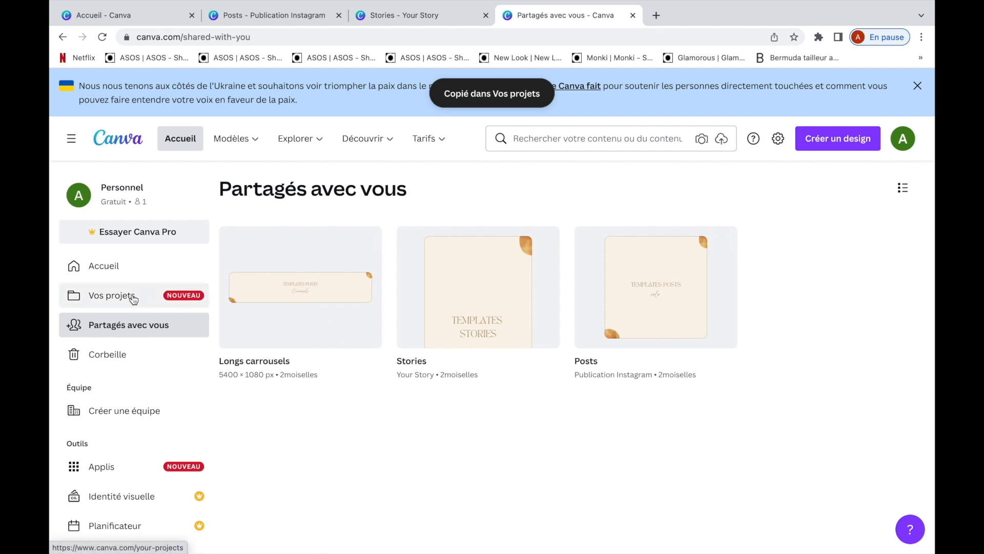
- Rename the copied designs in the account's own projects as Templates Posts, Templates Stories and Templates Longs carrousels
left_click(134, 299)
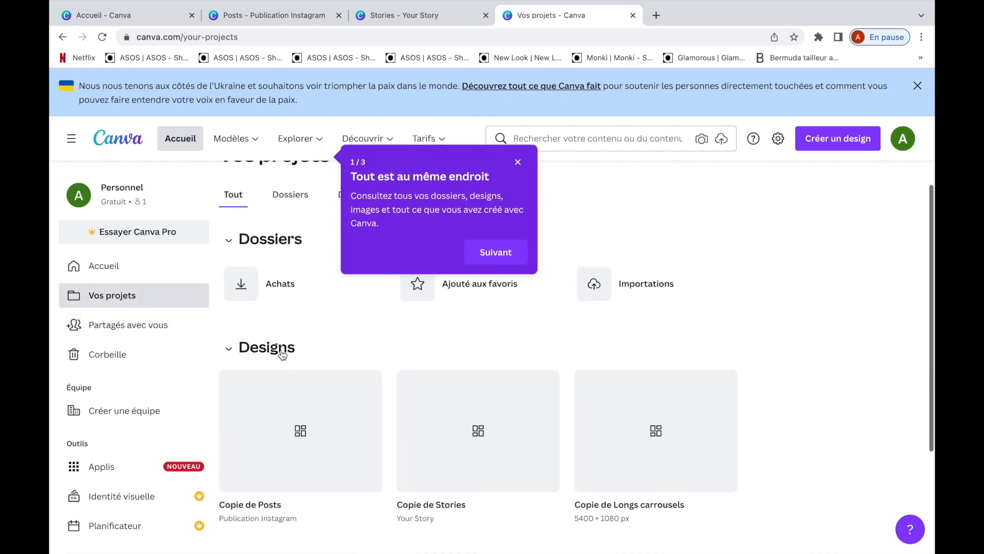
scroll(283, 354, "down", 2)
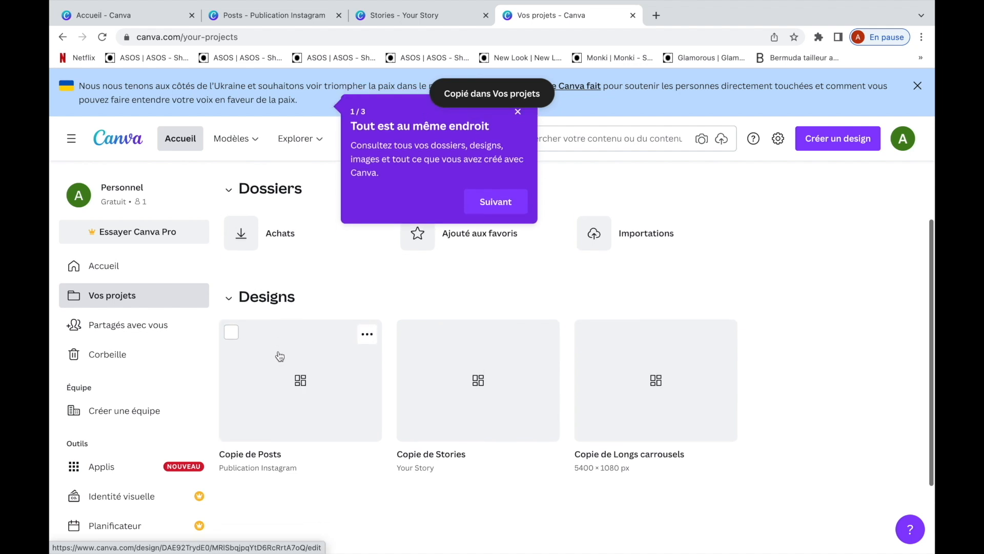
left_click(253, 455)
type("Templates")
left_click_drag(397, 454, 436, 454)
type("Template Longs")
left_click_drag(574, 454, 612, 454)
type("Templates")
- Open the Templates Posts, Templates Stories and Templates Longs carrousels designs, each in its own tab
left_click(318, 367)
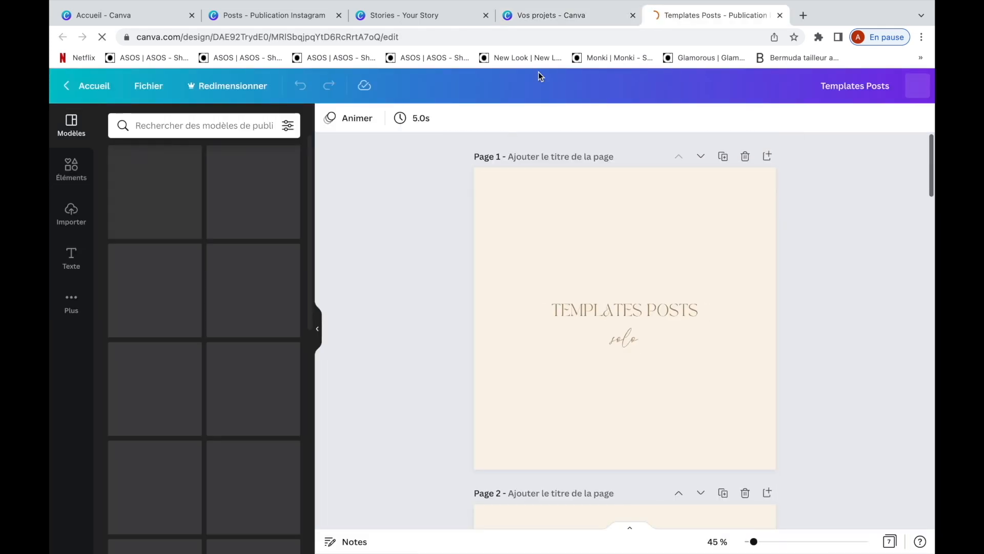
left_click(559, 15)
left_click(477, 374)
left_click(513, 15)
left_click(615, 373)
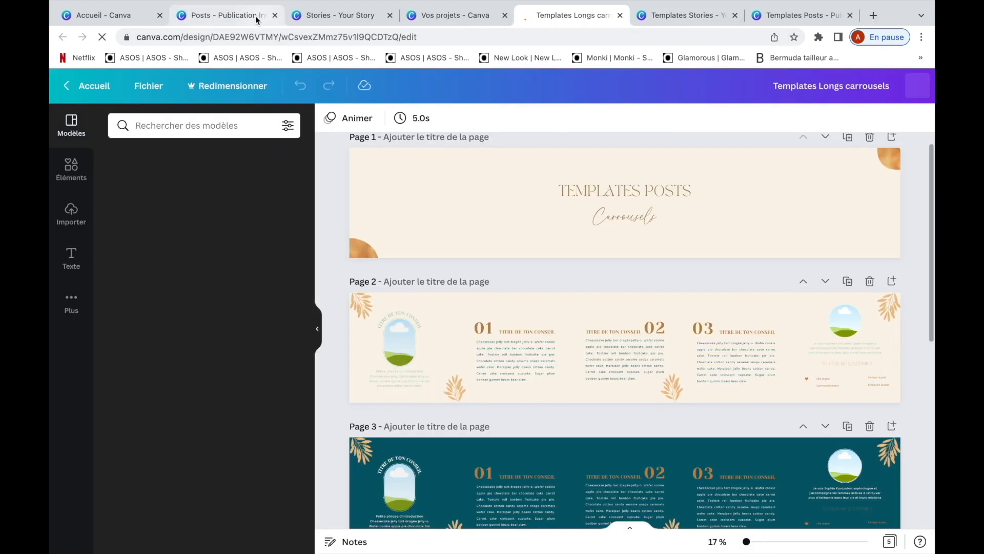
- Close the browser tabs of the original Posts and Stories designs and of the projects page
left_click(255, 17)
left_click(274, 16)
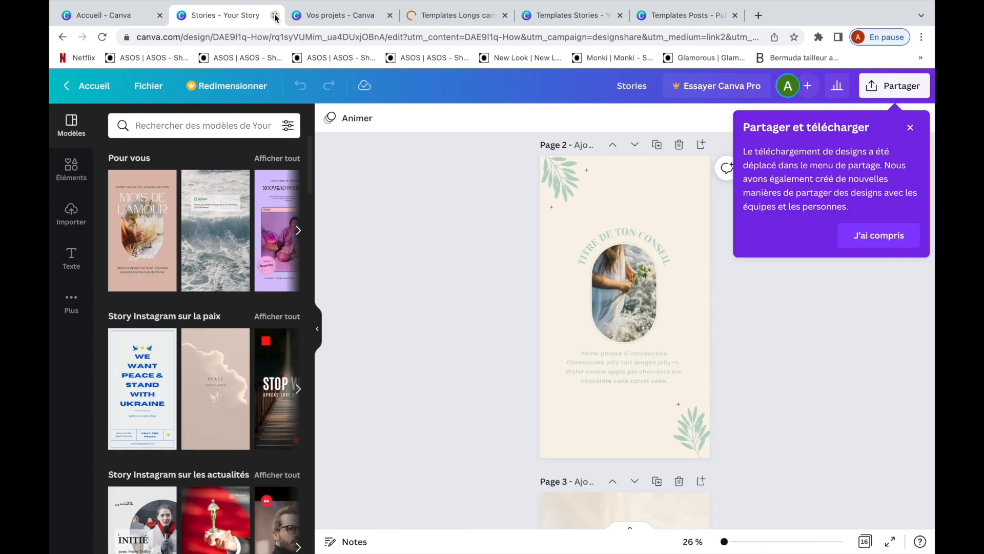
left_click(275, 15)
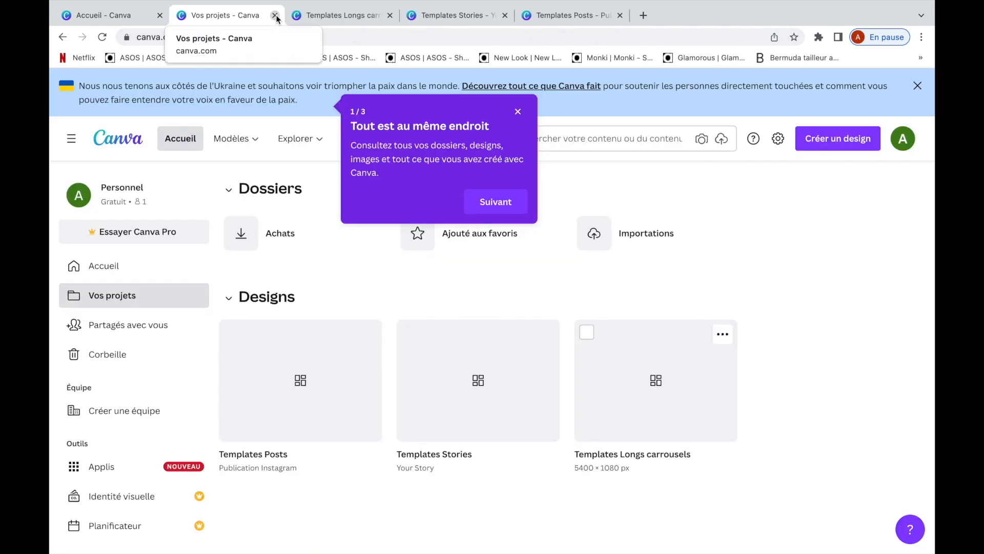
left_click(275, 16)
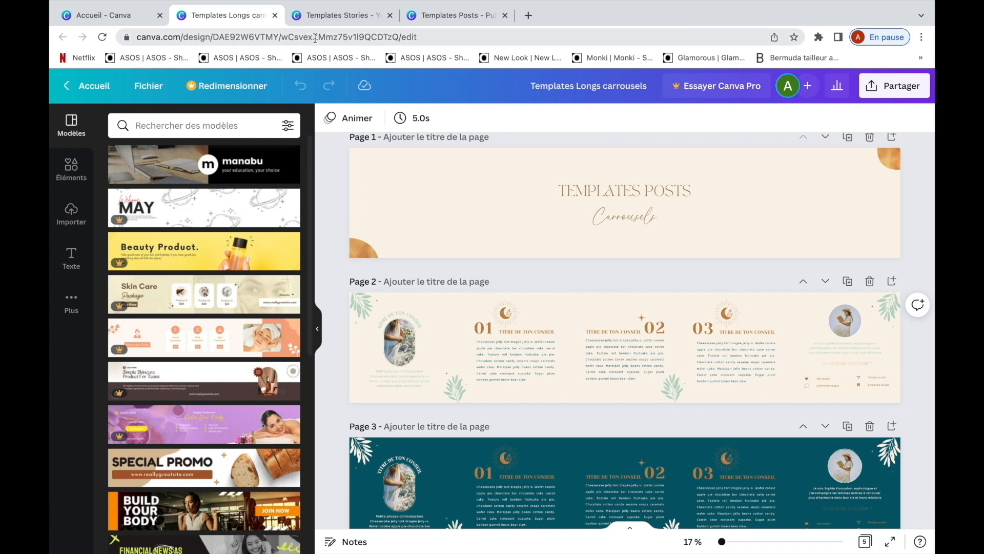
- Duplicate page 5, the green workshop announcement with the lemons photo, in the Templates Posts design
left_click(451, 15)
left_click(784, 215)
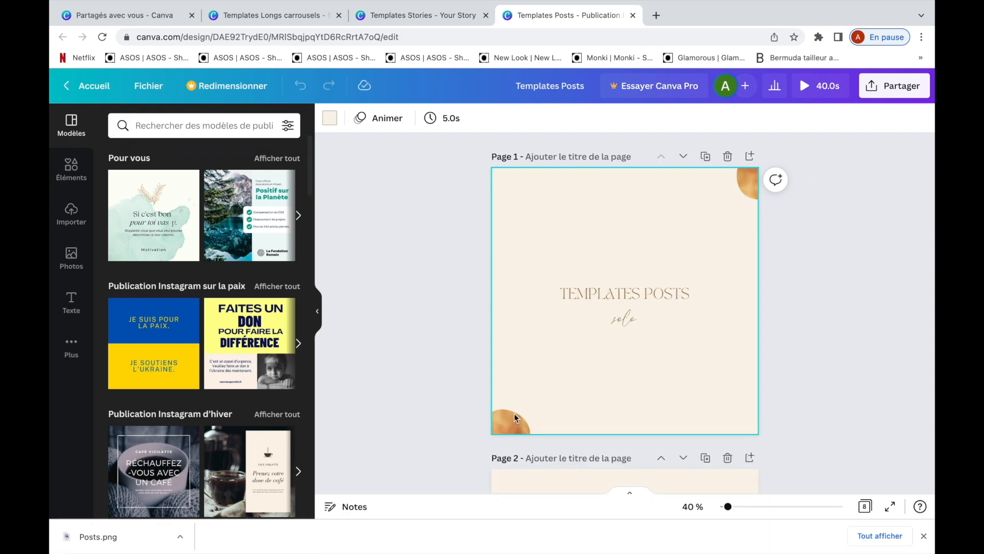
scroll(512, 413, "down", 12)
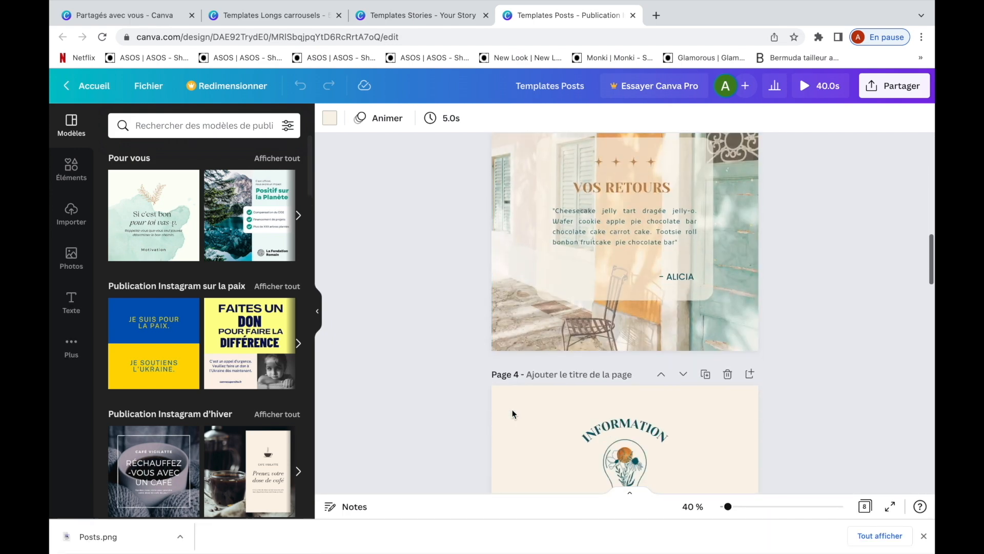
scroll(512, 413, "down", 10)
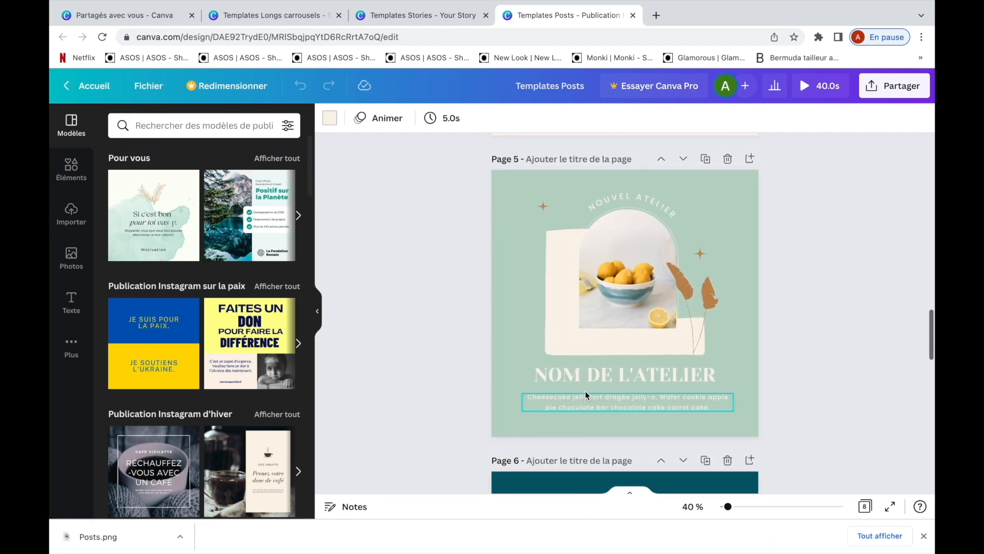
left_click(706, 160)
- On the duplicated workshop page, replace the title with "NOUVEL ATELIER" and the paragraph below with "Rendez-vous au .."
left_click(622, 373)
left_click(626, 372)
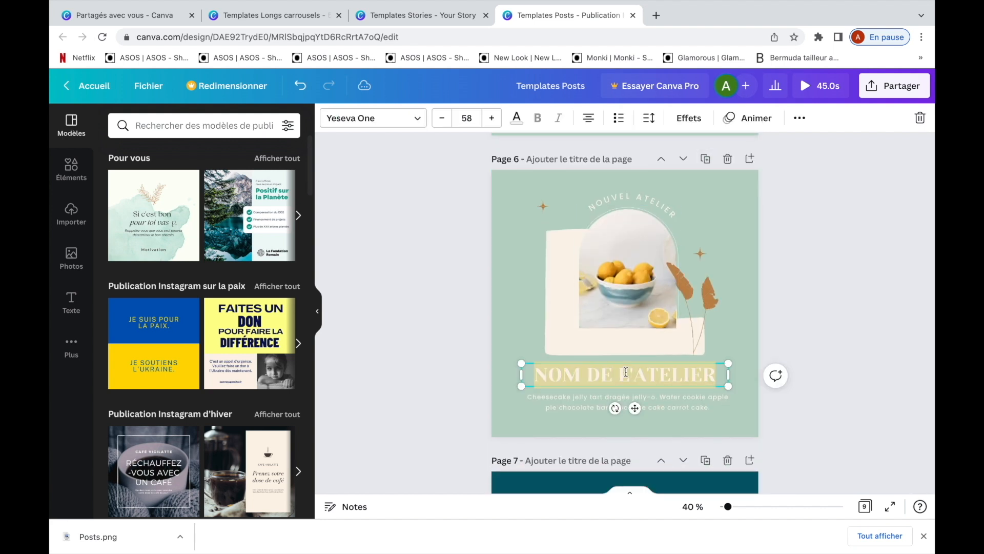
type("NOUVEL ATELIER")
double_click(566, 399)
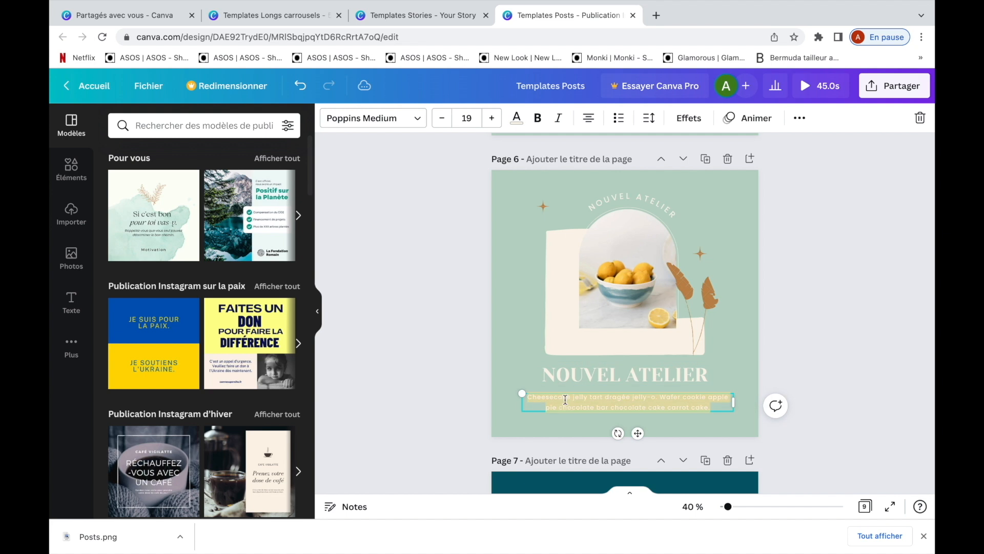
type("Rendez-vous au ..")
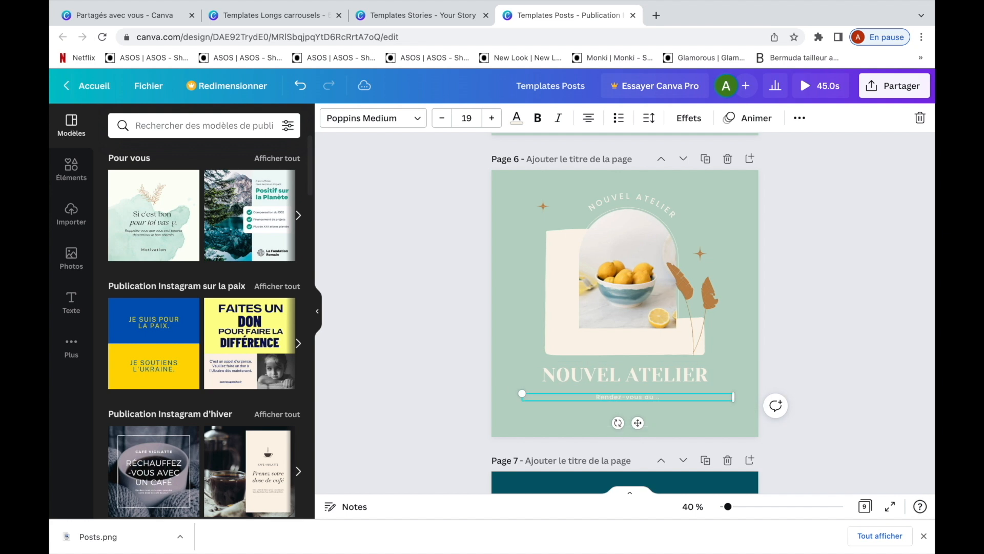
- Change the background of page 6 to the dark teal document colour
left_click(507, 324)
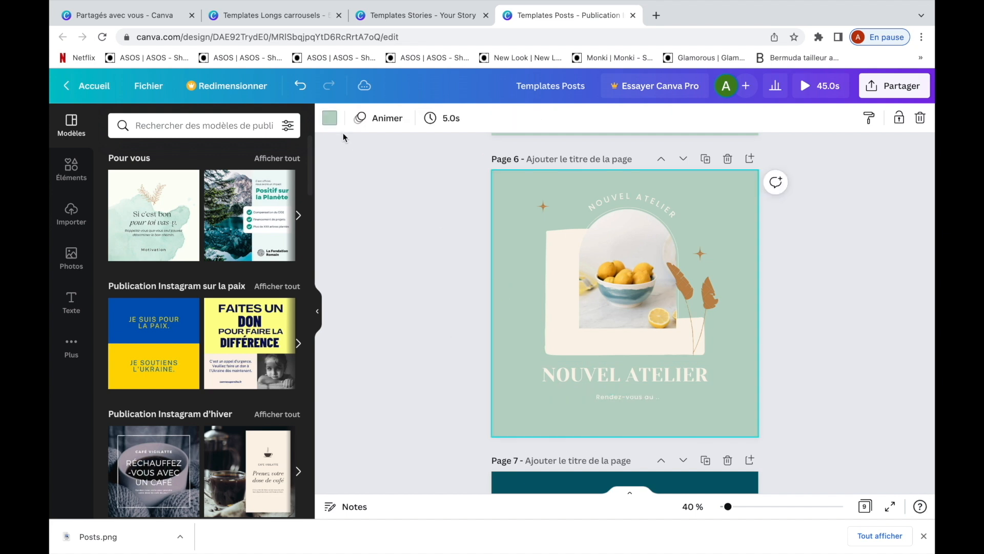
left_click(329, 117)
left_click(154, 183)
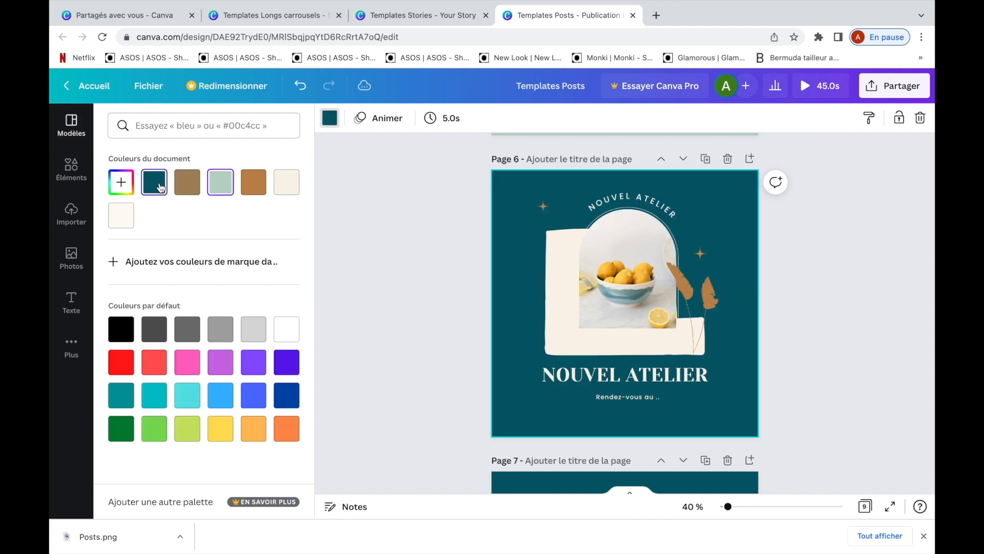
- Upload the five photos 1.png to 5.png from the client photos folder to the media library
left_click(442, 287)
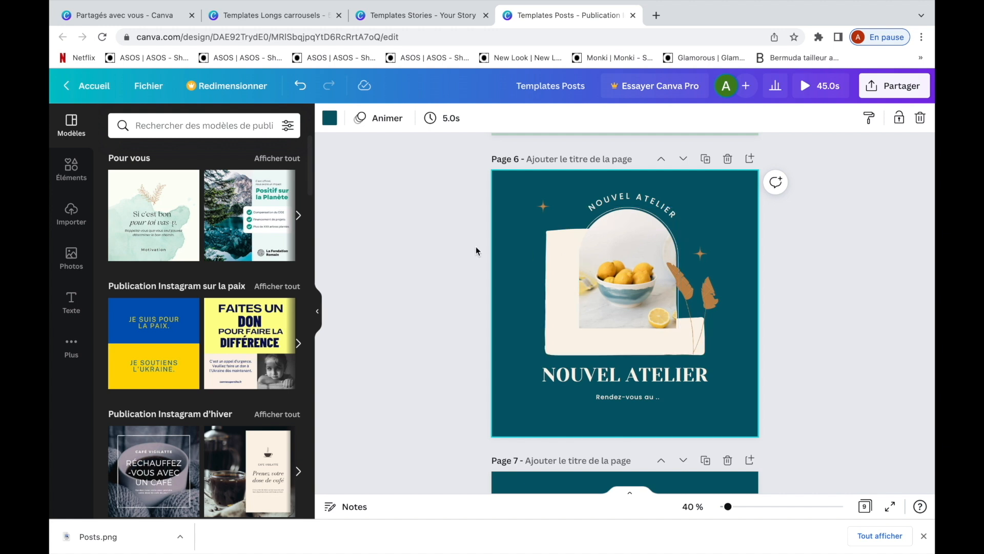
left_click(77, 215)
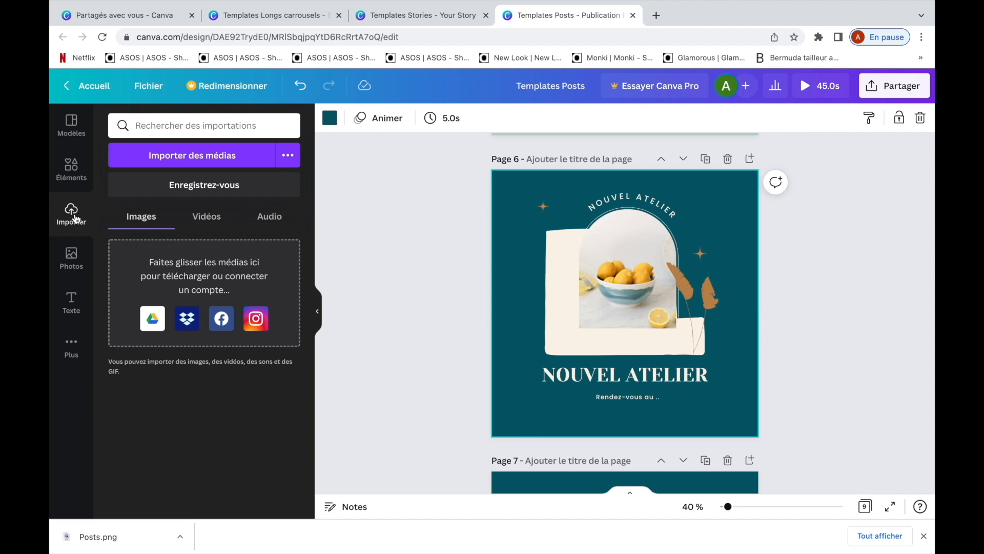
left_click(225, 161)
left_click(240, 126)
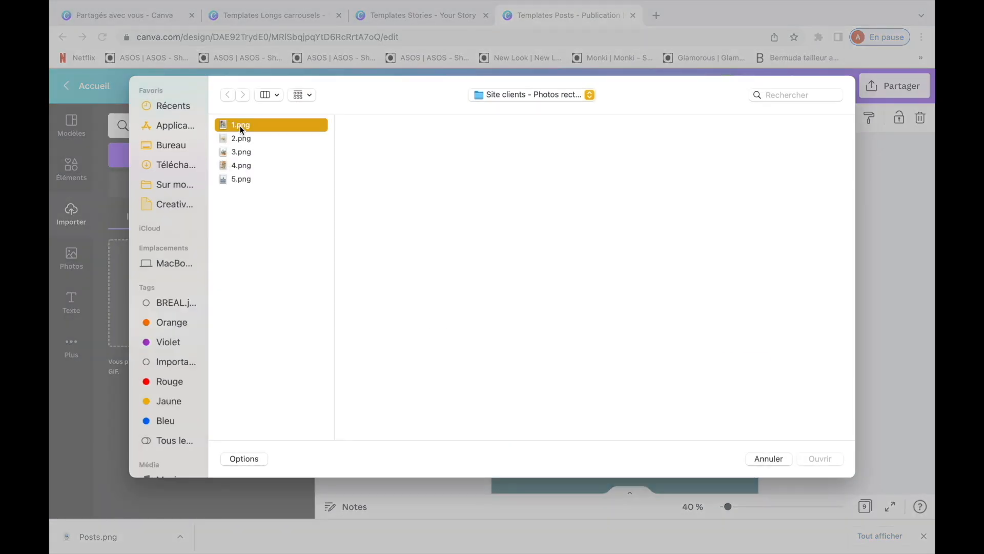
left_click(252, 180, "shift")
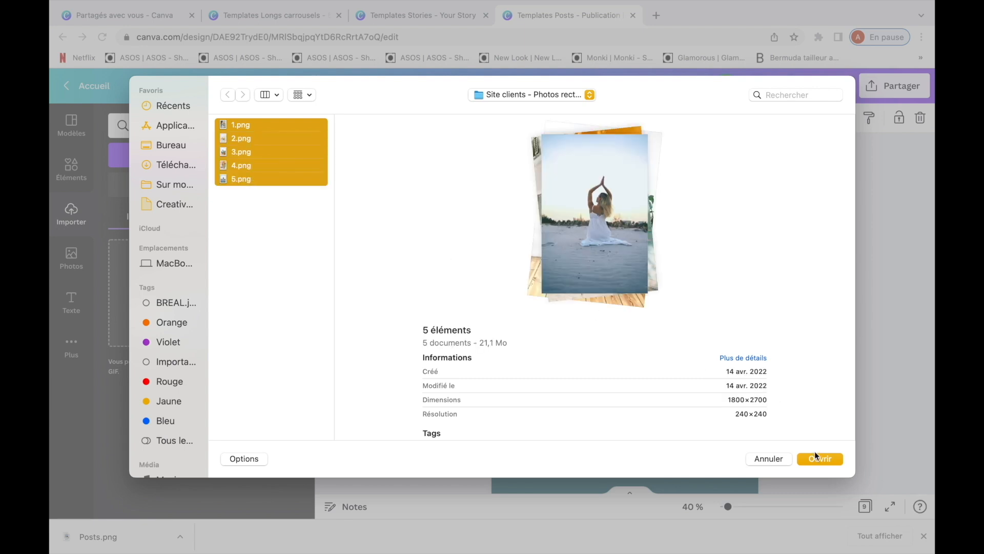
left_click(818, 460)
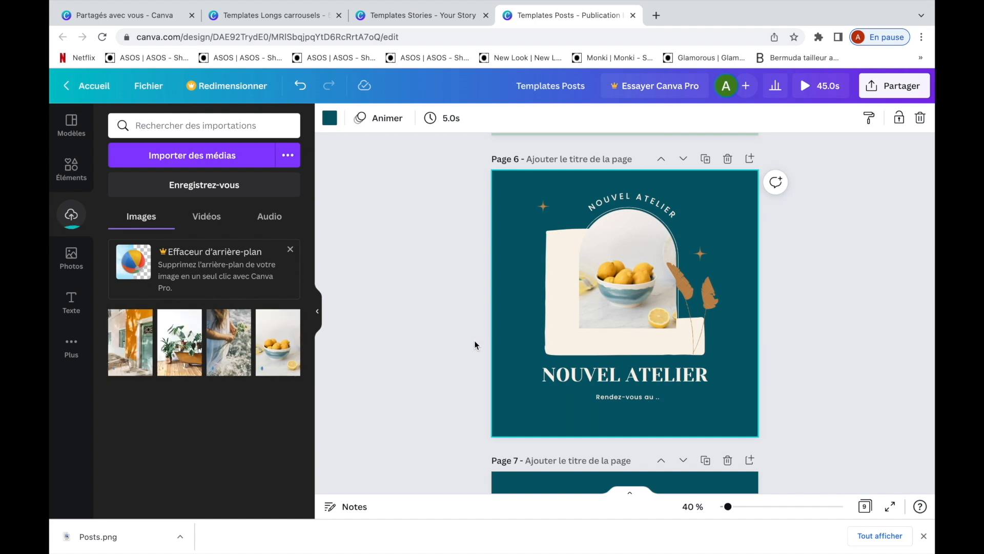
- Replace the lemons photo in page 6's arch frame with the uploaded plants photo, and replace that with the wildflowers photo
left_click_drag(228, 343, 606, 281)
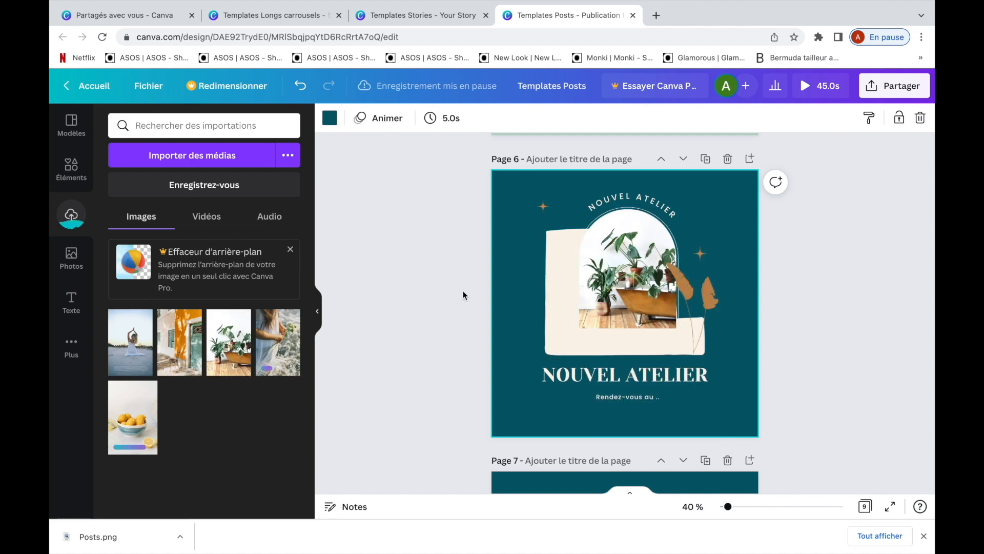
left_click_drag(285, 339, 603, 266)
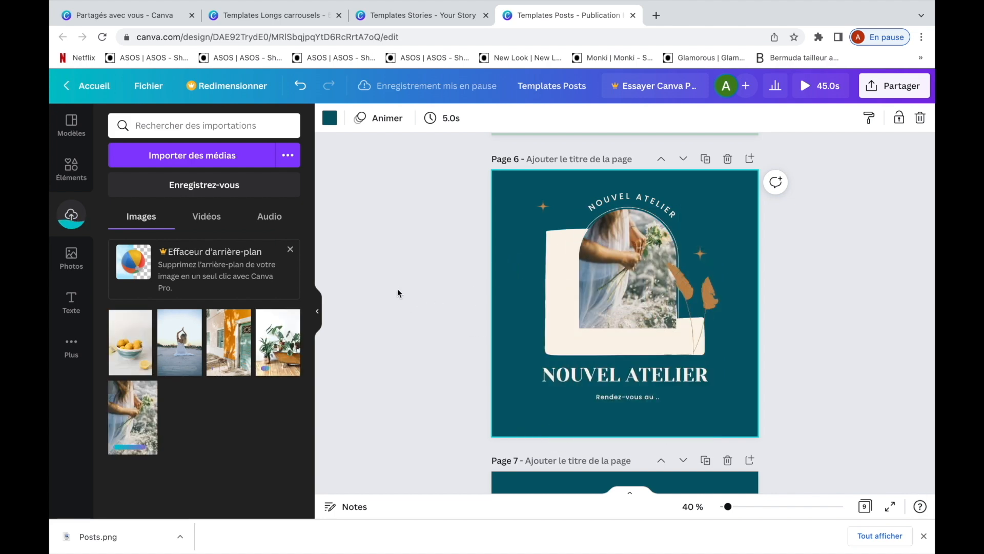
scroll(408, 342, "down", 1)
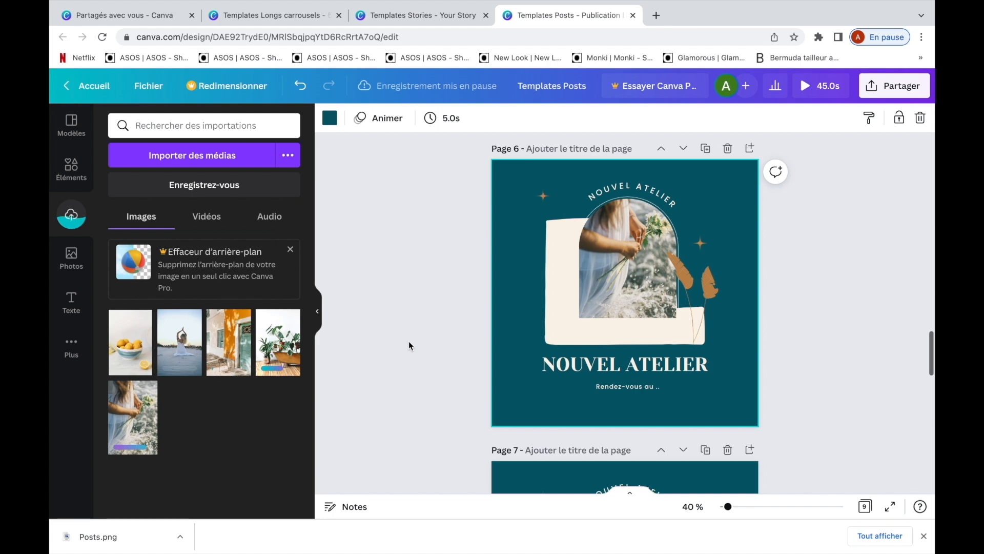
left_click(71, 256)
scroll(204, 364, "down", 2)
left_click(71, 169)
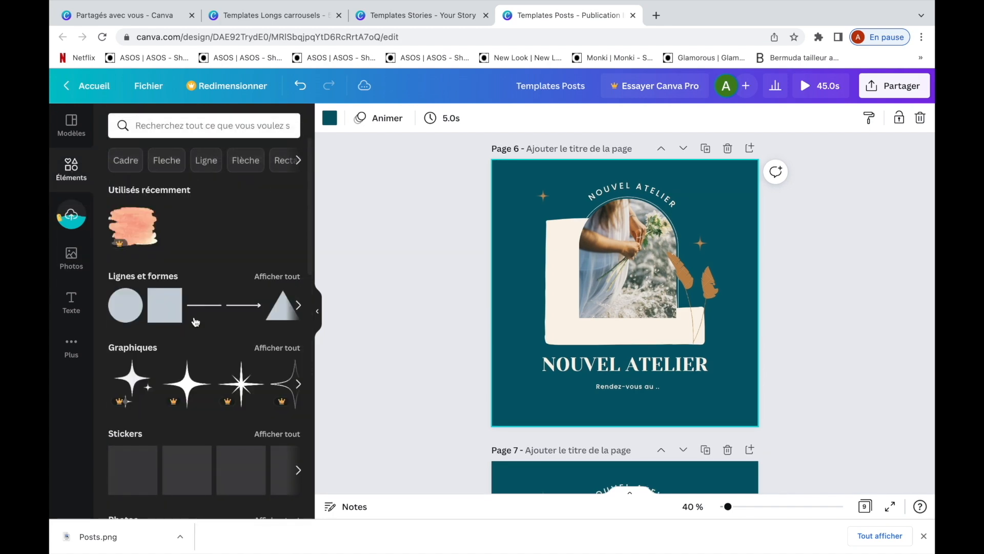
scroll(196, 322, "down", 1)
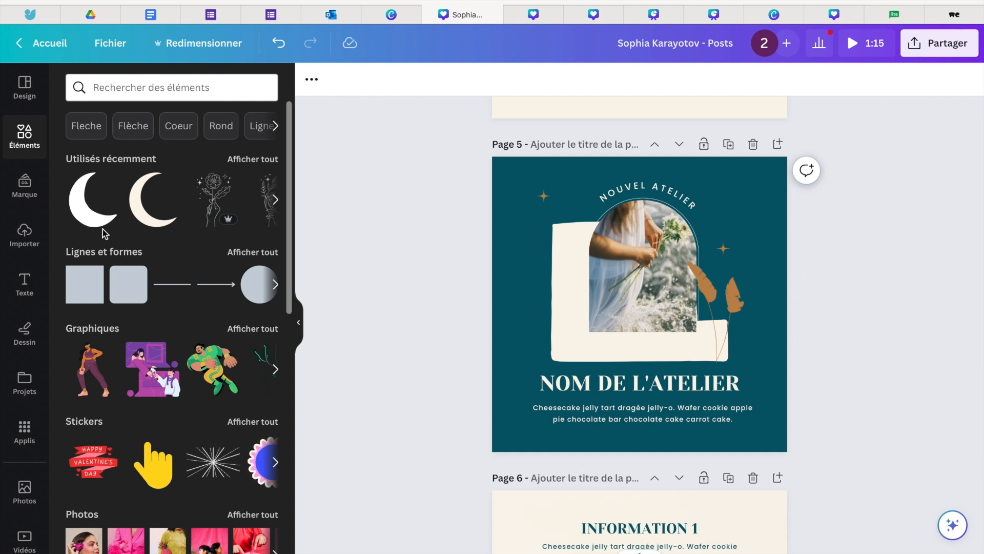
- Try a small crescent moon graphic in #c18a4e beside the photo on page 5, and delete it
left_click(88, 219)
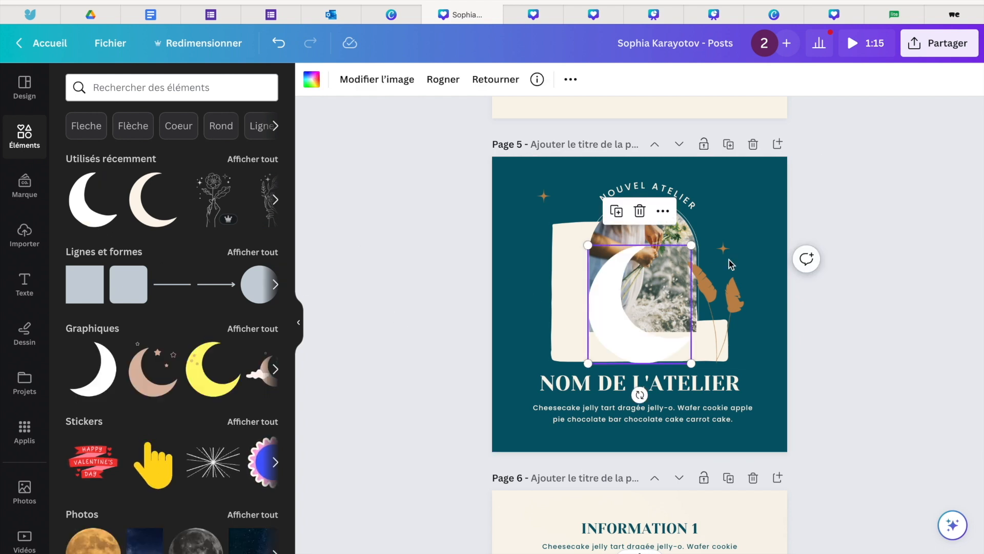
left_click_drag(691, 246, 500, 253)
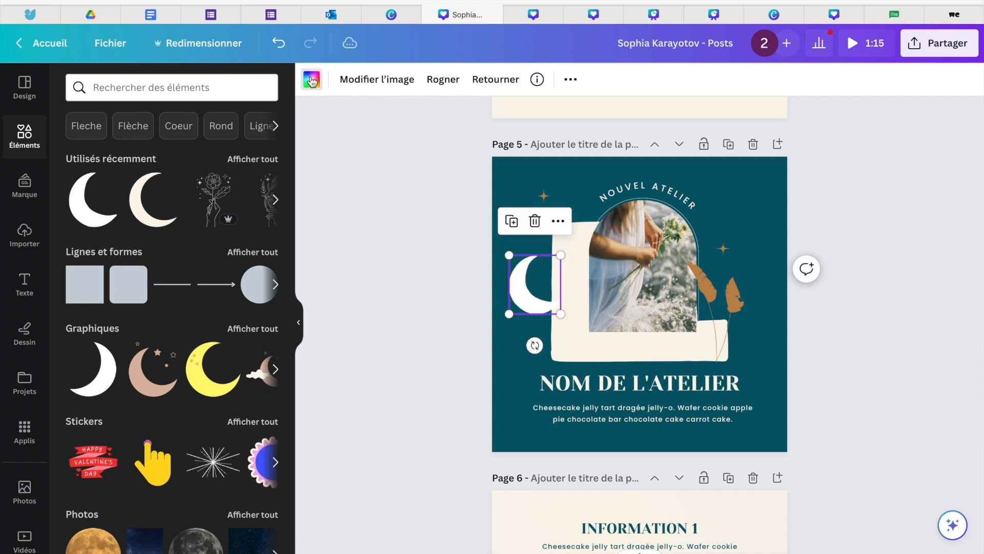
left_click(311, 79)
left_click(227, 162)
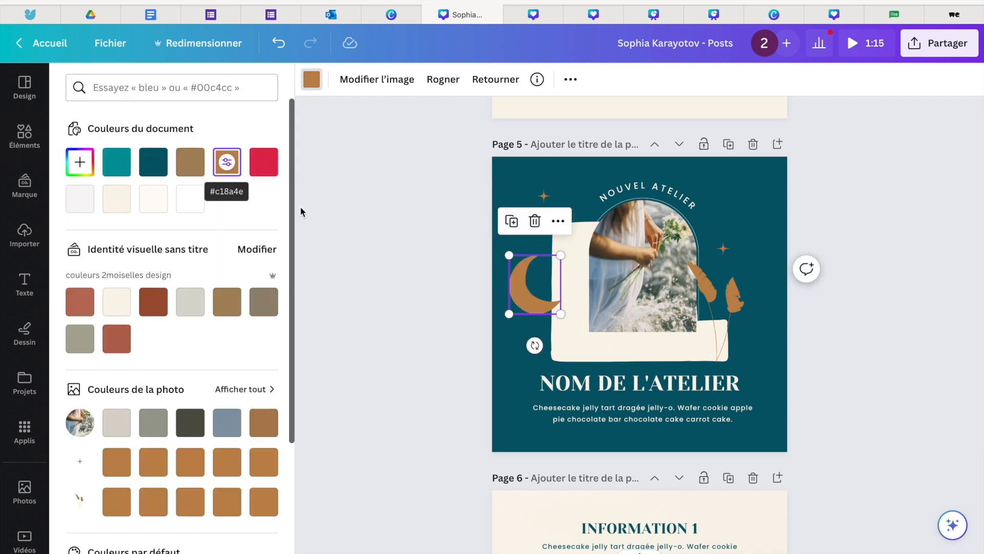
key("Delete")
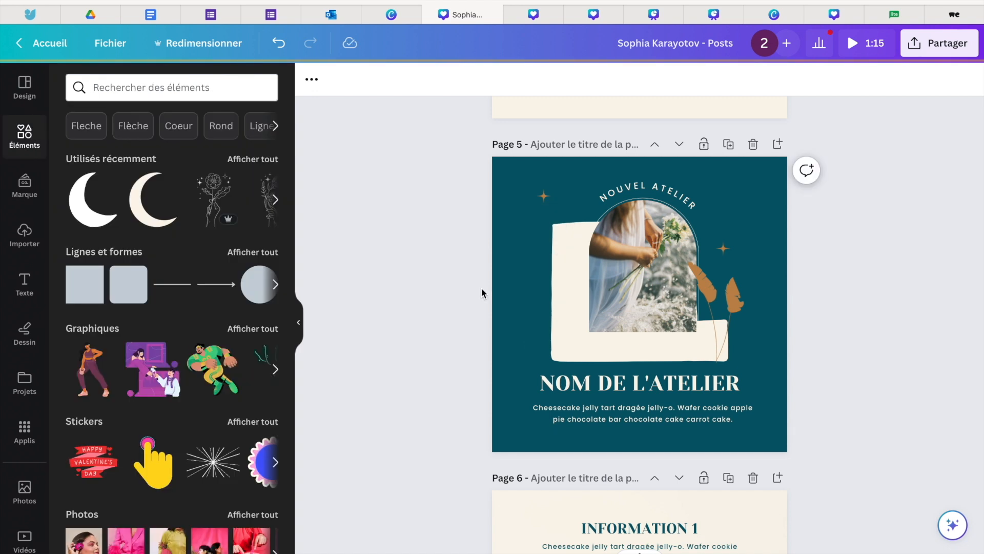
- Apply the Fuchsia Duotone effect to the small star beside the curved "NOUVEL ATELIER" text on page 5
left_click(544, 205)
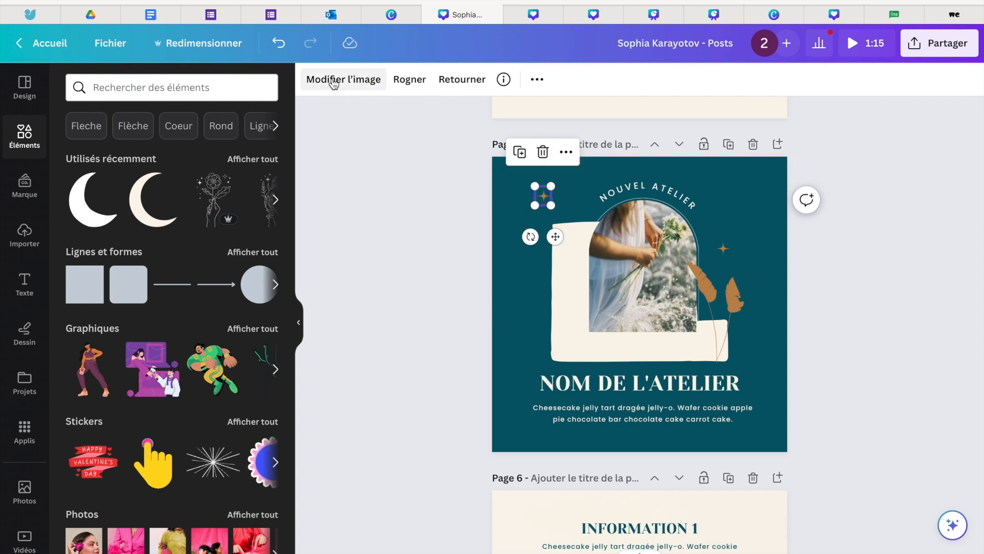
left_click(334, 84)
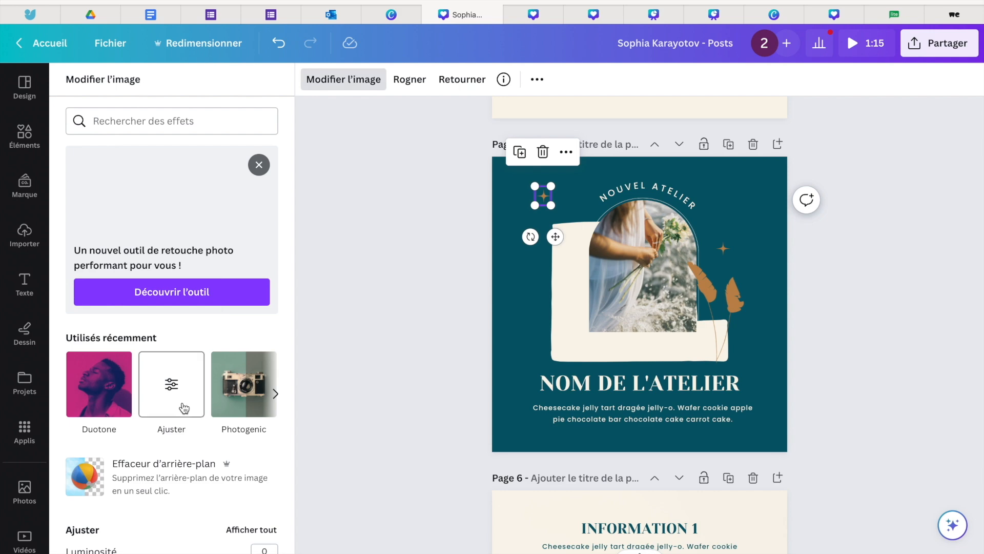
scroll(183, 407, "down", 10)
scroll(184, 408, "down", 8)
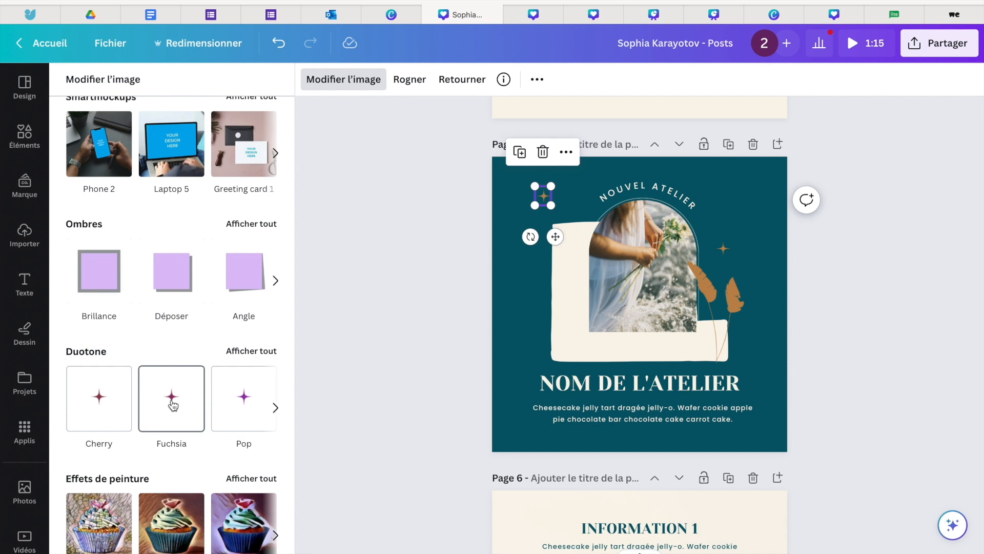
left_click(172, 403)
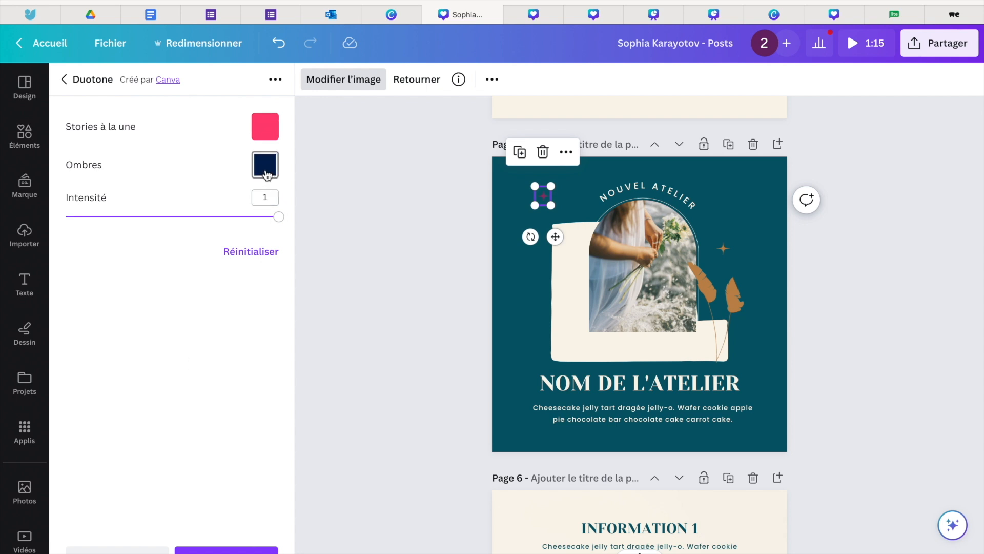
- Set both the shadow and highlight colours of the star's Duotone effect to the cream document colour and apply the effect
left_click(266, 173)
left_click(308, 279)
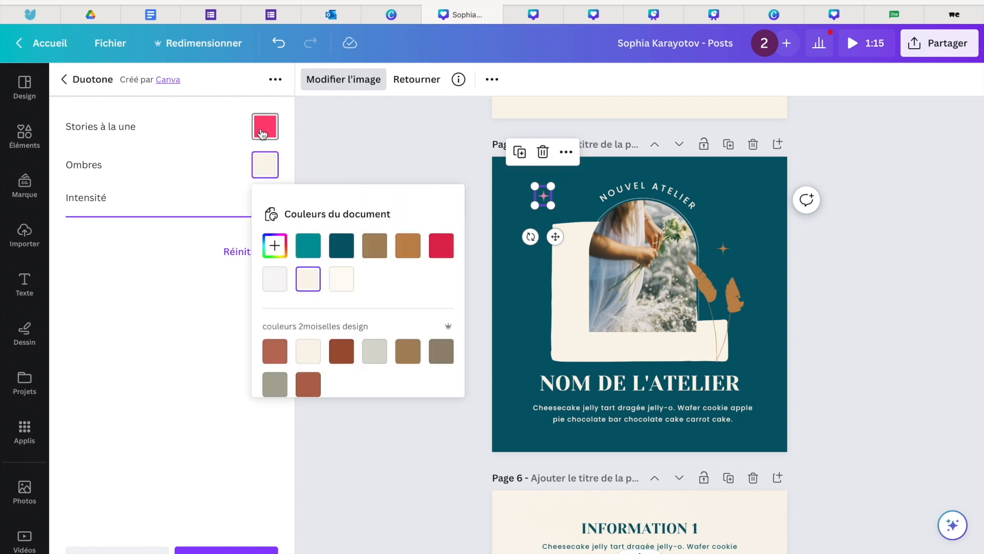
left_click(265, 126)
left_click(310, 249)
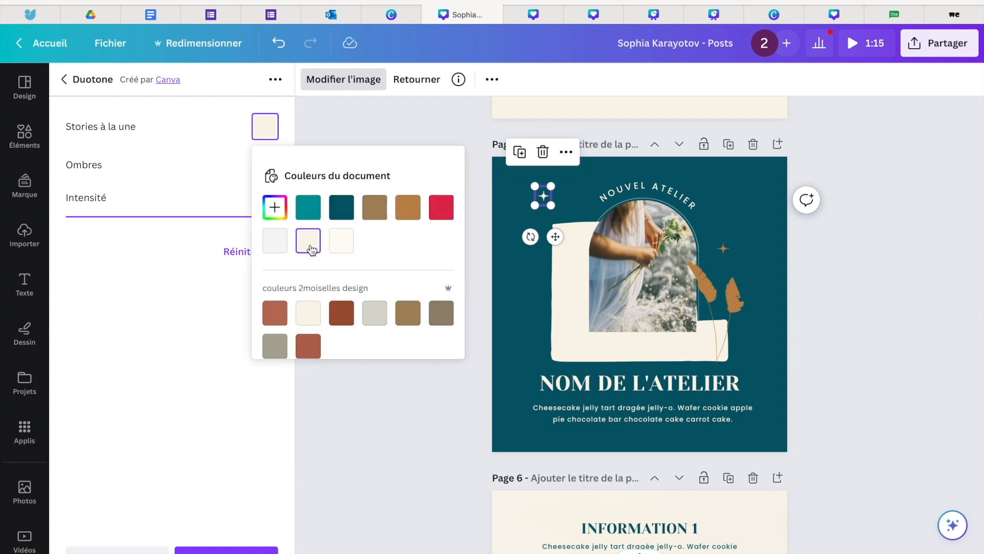
left_click(214, 377)
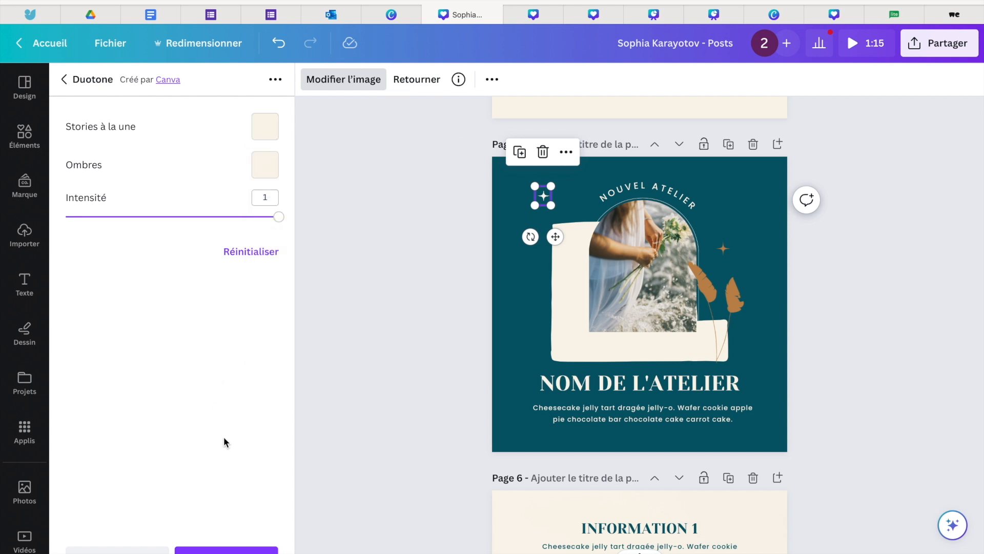
left_click(238, 551)
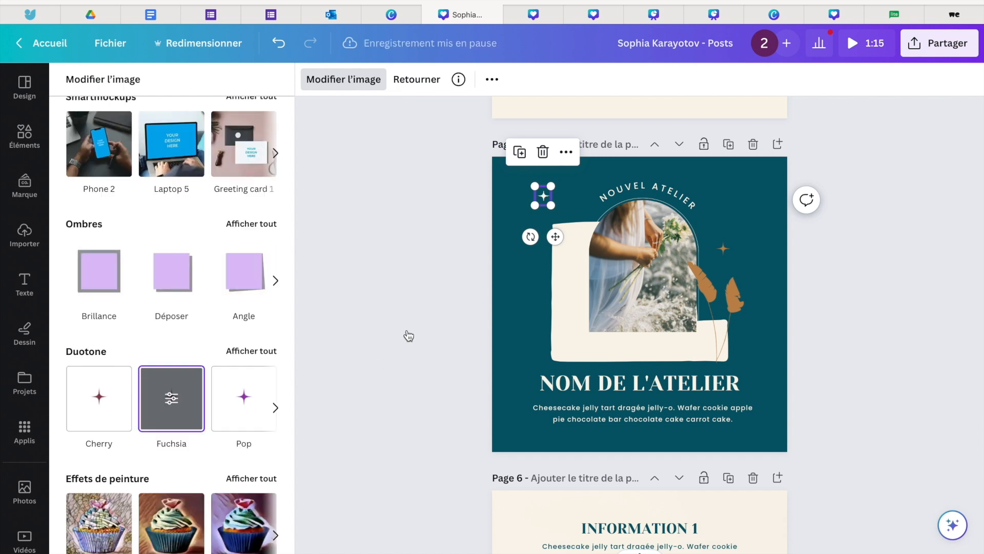
left_click(409, 335)
left_click(431, 314)
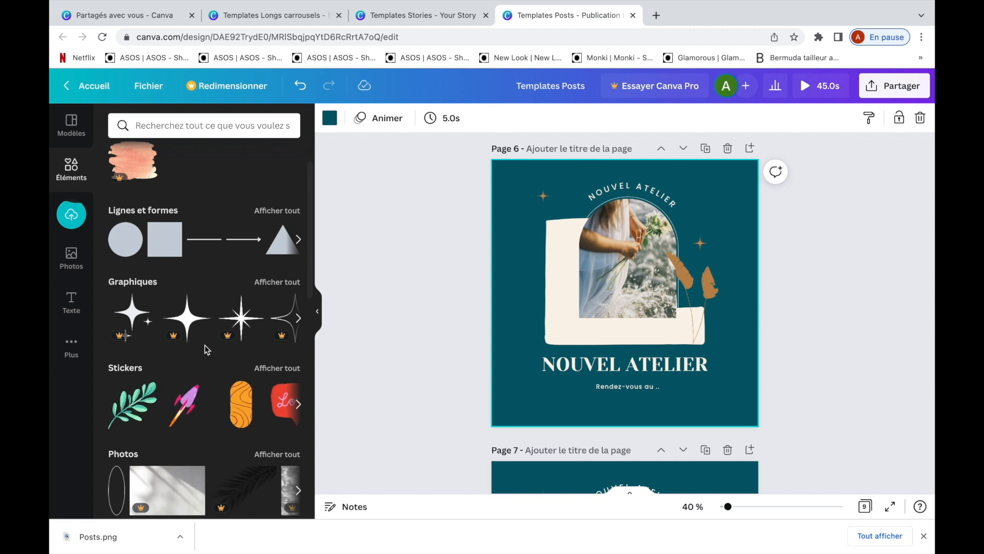
- In the Templates Posts design, duplicate the "INFORMATION IMPORTANTE" page and the "VOS RETOURS" testimonial page
scroll(400, 329, "up", 5)
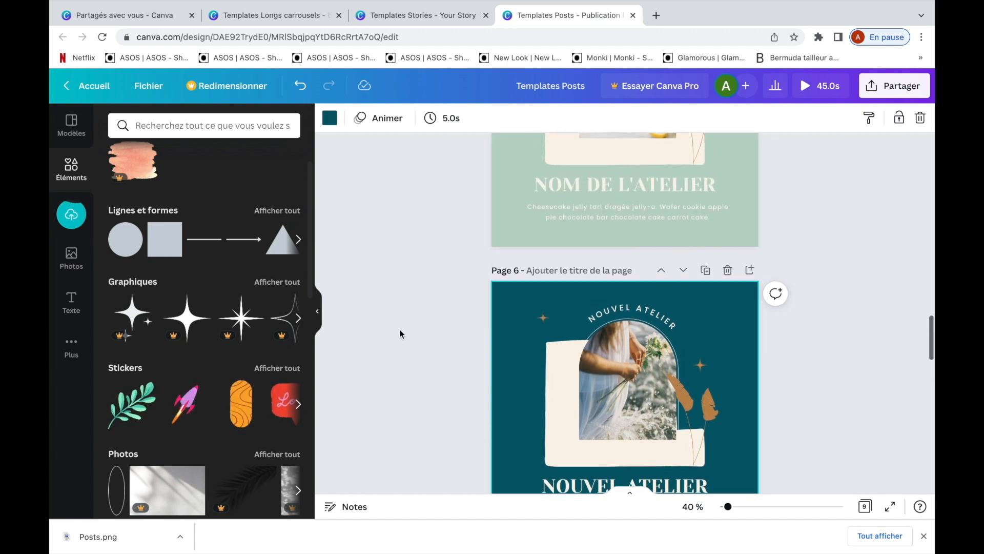
scroll(400, 329, "up", 6)
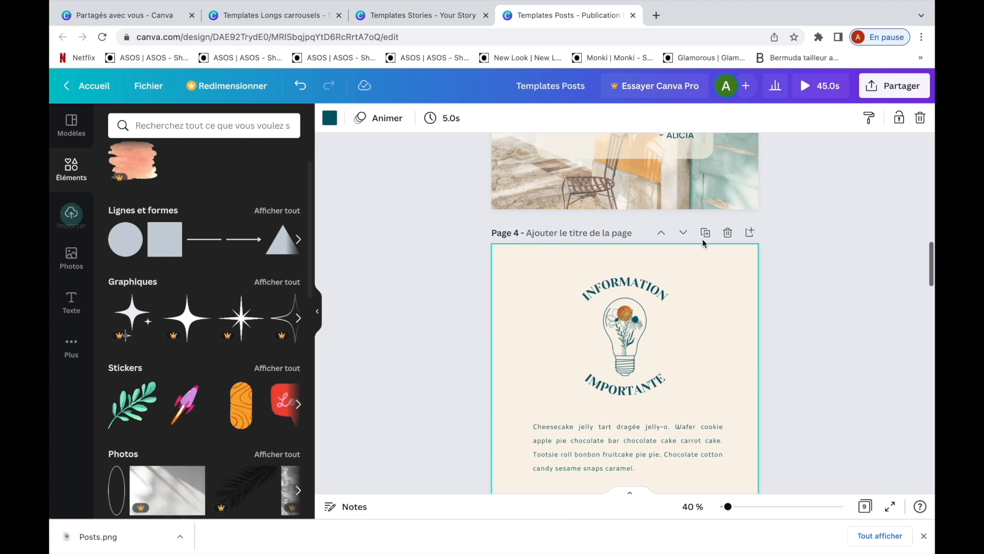
left_click(706, 234)
scroll(472, 290, "up", 8)
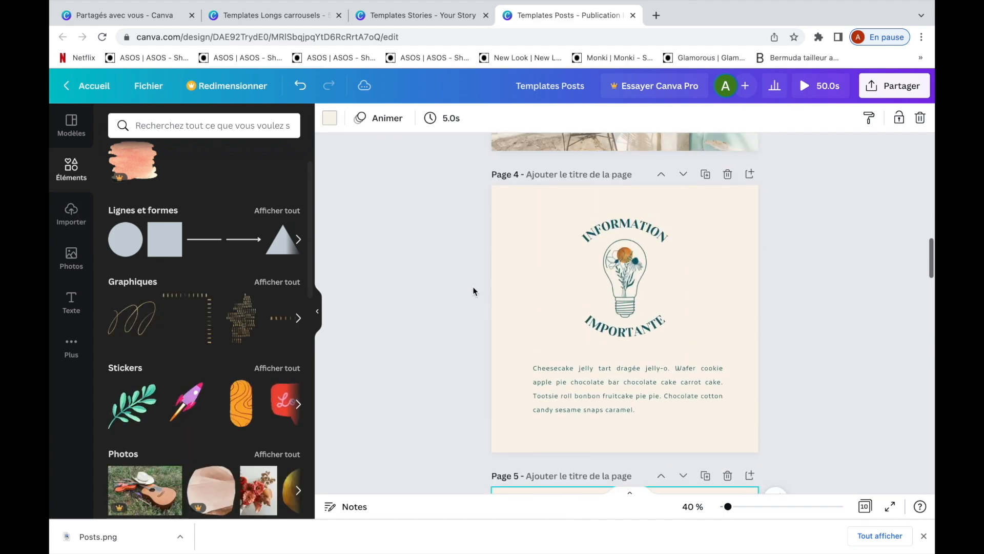
left_click(705, 205)
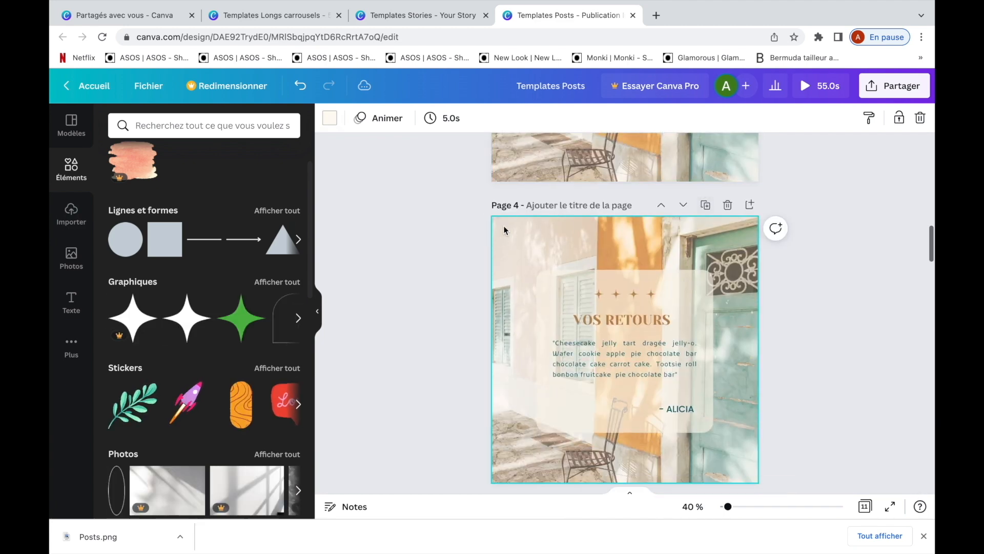
scroll(505, 230, "up", 2)
scroll(505, 230, "up", 6)
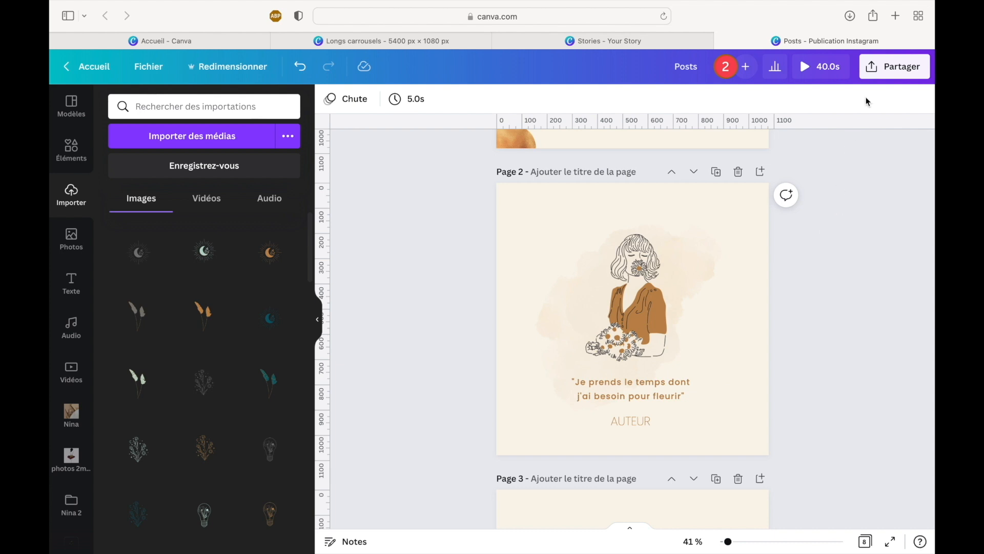
- Set up a download of the Posts design as PNG, with only page 2 selected
left_click(882, 75)
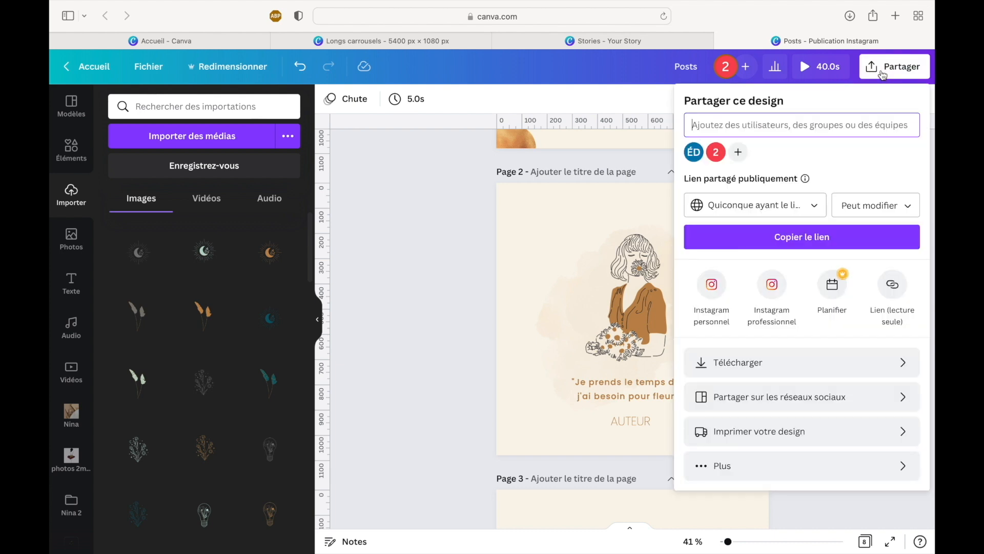
left_click(782, 370)
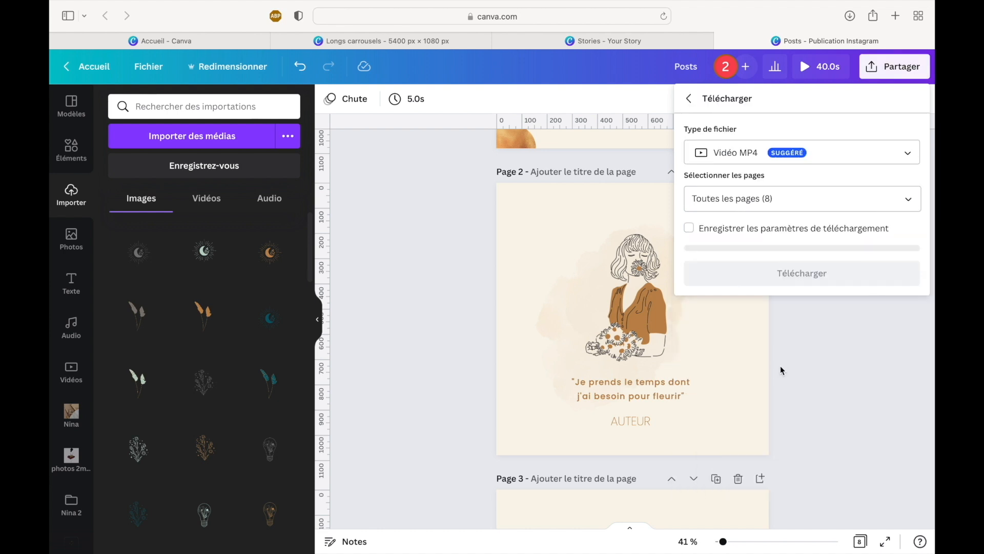
left_click(807, 154)
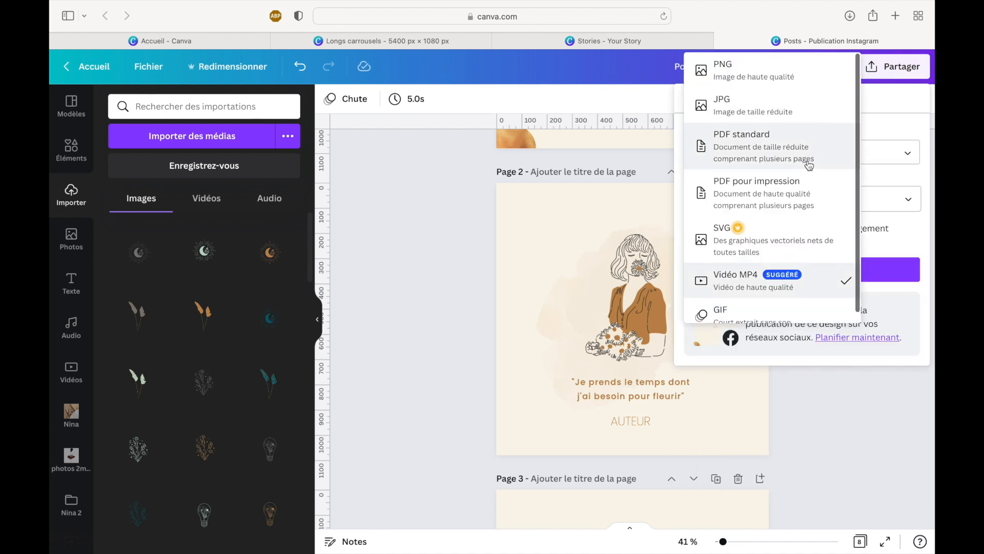
left_click(781, 83)
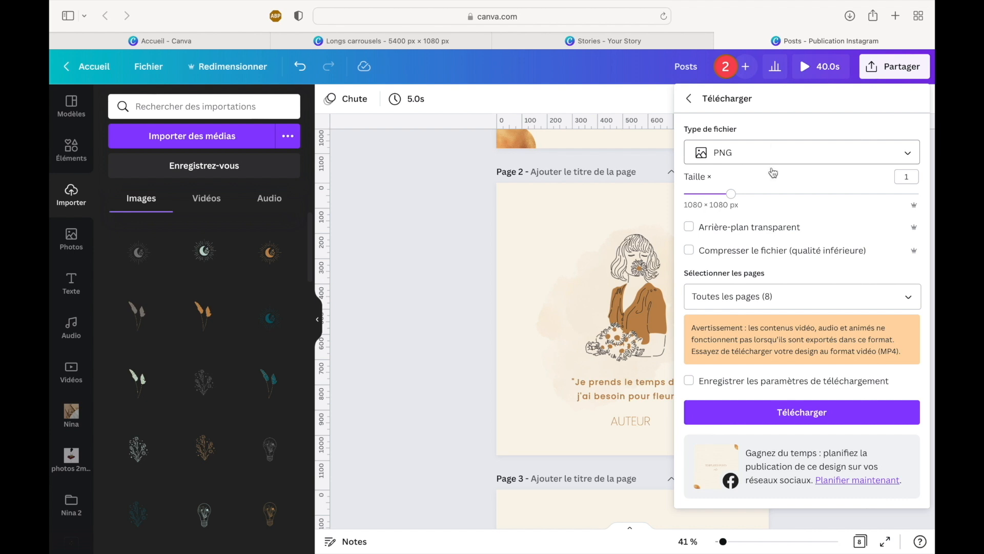
left_click(776, 297)
left_click(767, 334)
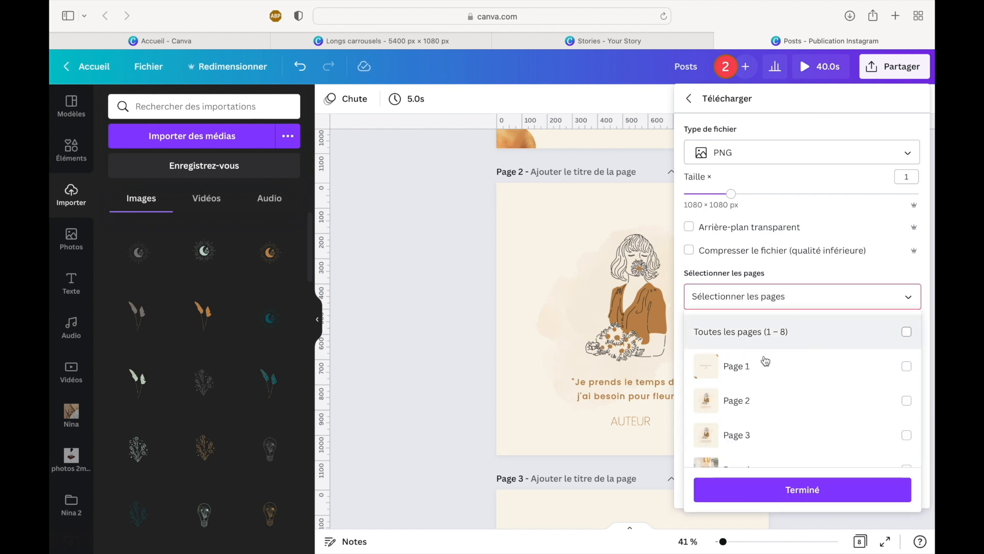
scroll(761, 374, "down", 1)
left_click(756, 386)
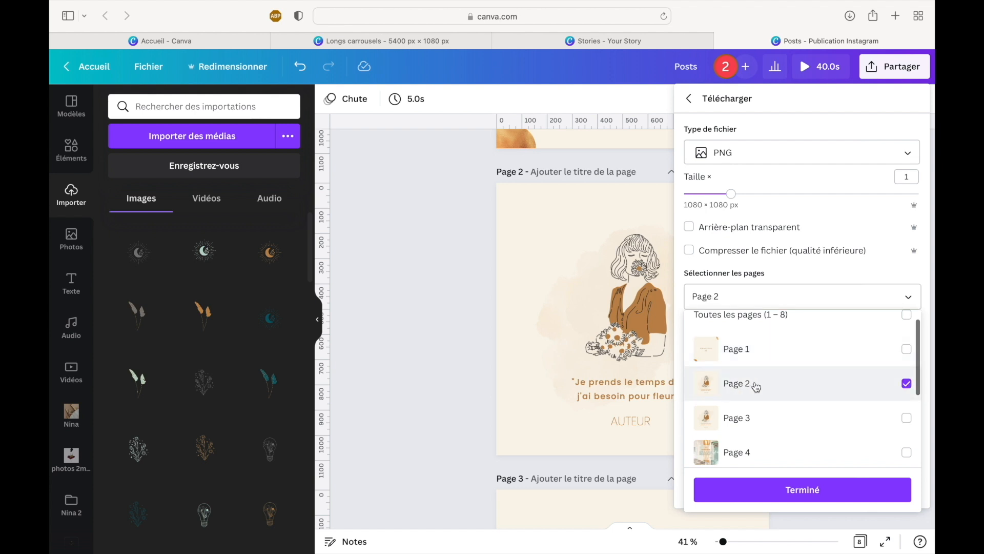
left_click(758, 490)
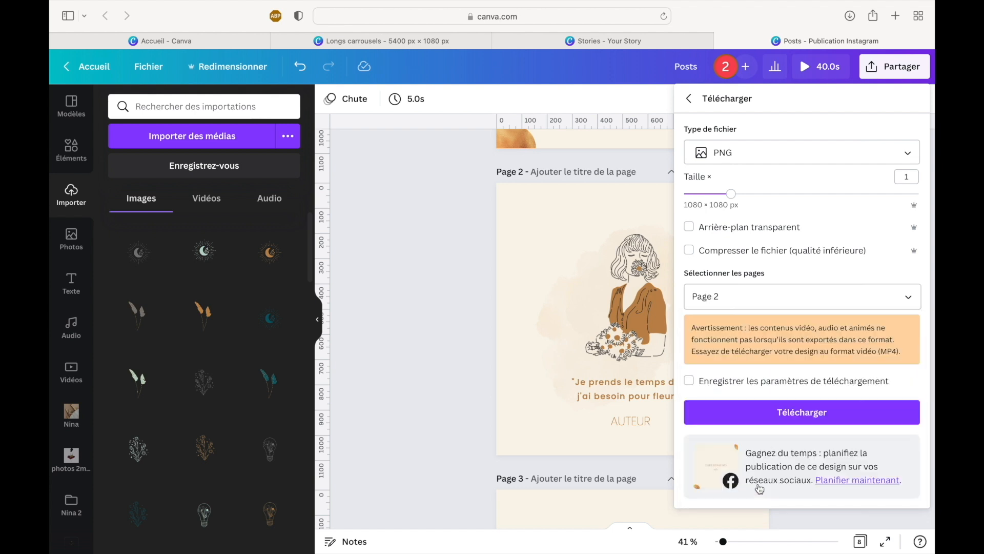
- Download page 2 of the Posts design with the chosen PNG settings
left_click(767, 416)
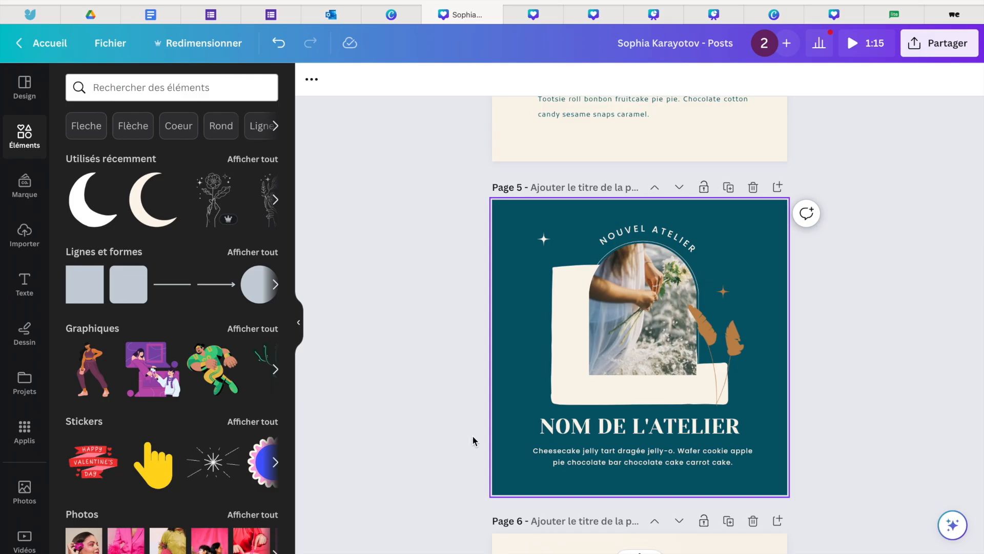
- Set up a download of the Posts design as PNG at size 2.75 (2970 × 2970 px)
scroll(439, 410, "down", 3)
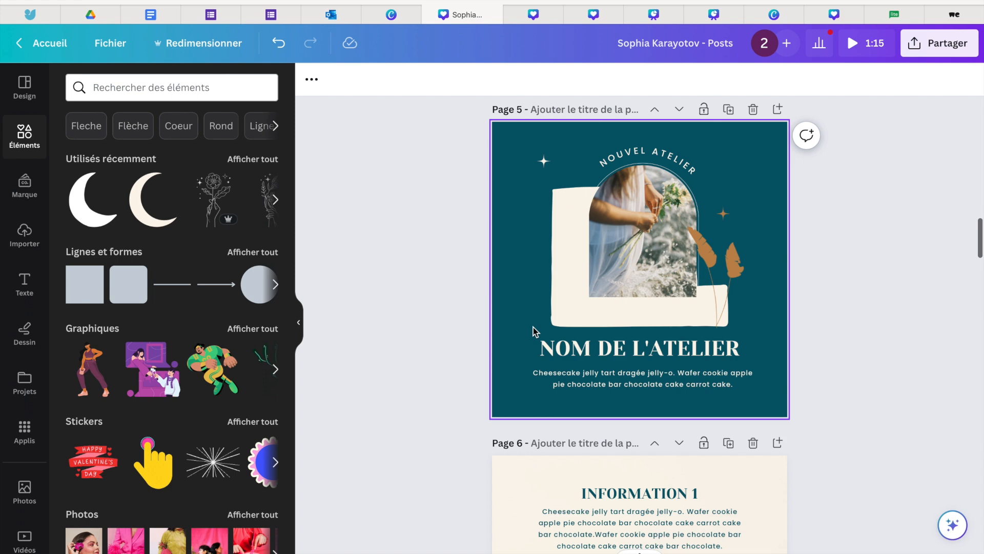
scroll(535, 331, "down", 10)
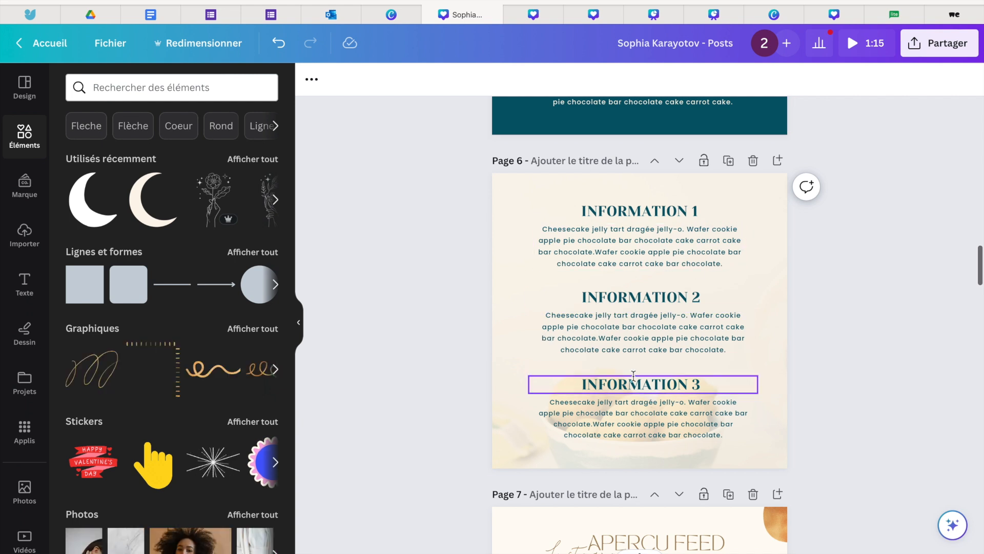
left_click(948, 52)
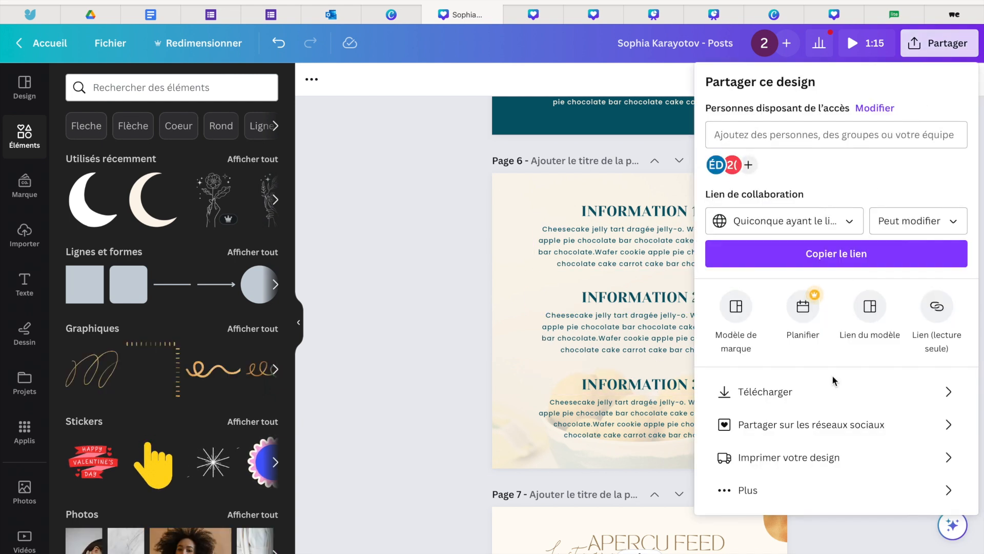
left_click(829, 395)
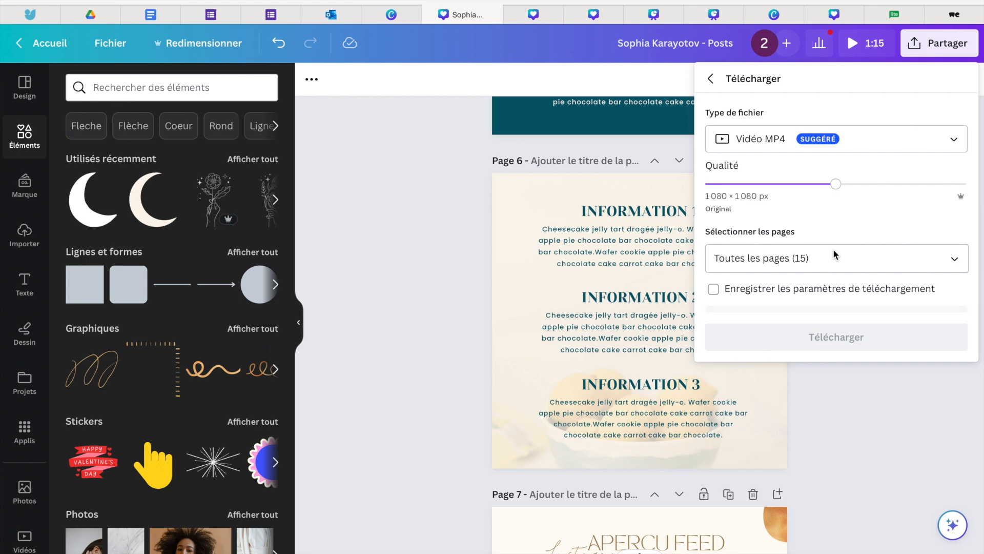
left_click(849, 139)
left_click(821, 225)
left_click(926, 185)
- Limit the download to pages 5 and 6 and download them
left_click(860, 293)
left_click(831, 338)
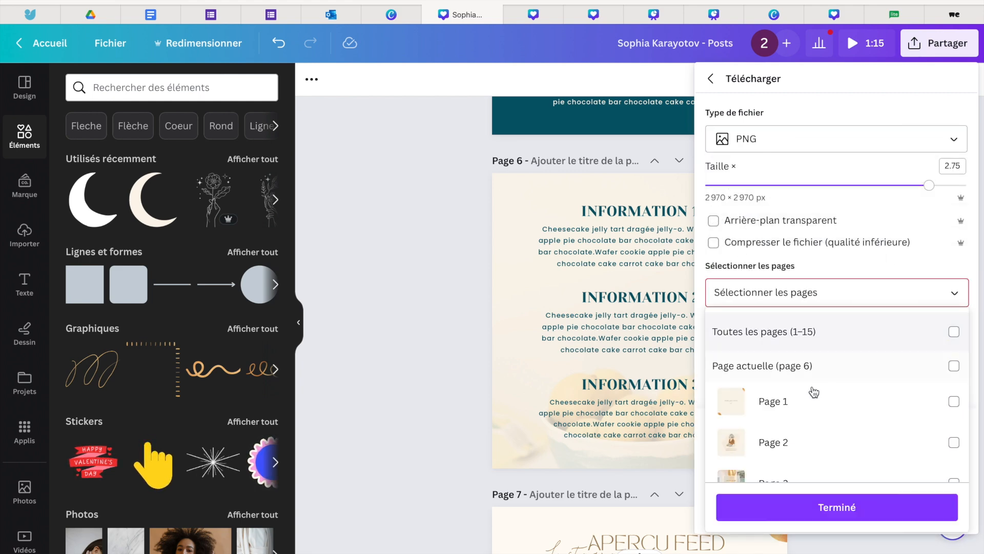
scroll(812, 391, "down", 5)
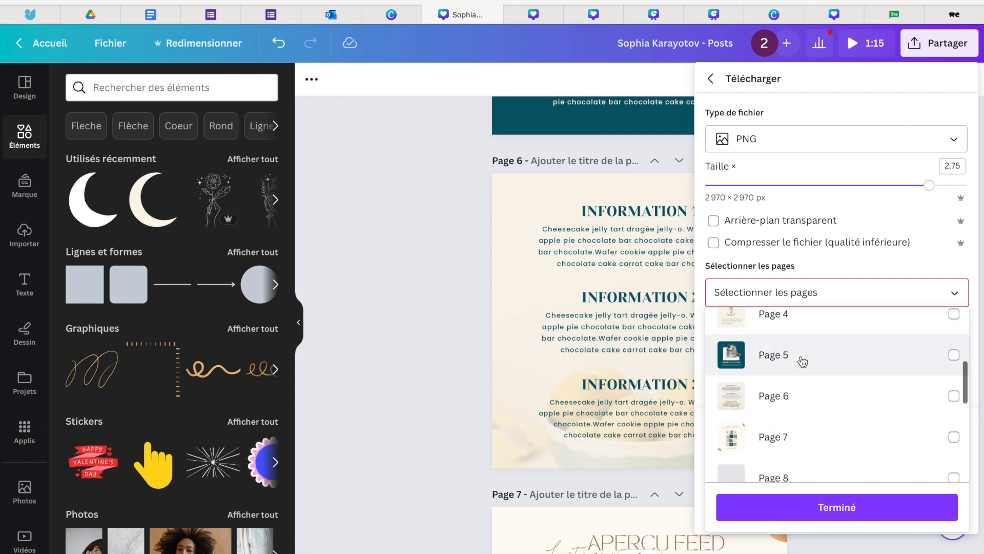
left_click(800, 361)
left_click(801, 405)
left_click(791, 508)
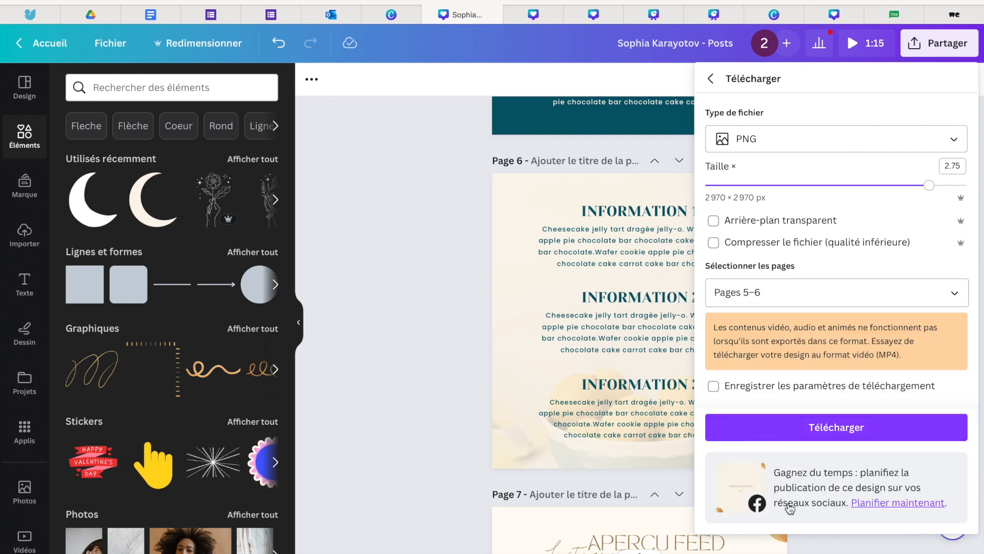
left_click(785, 428)
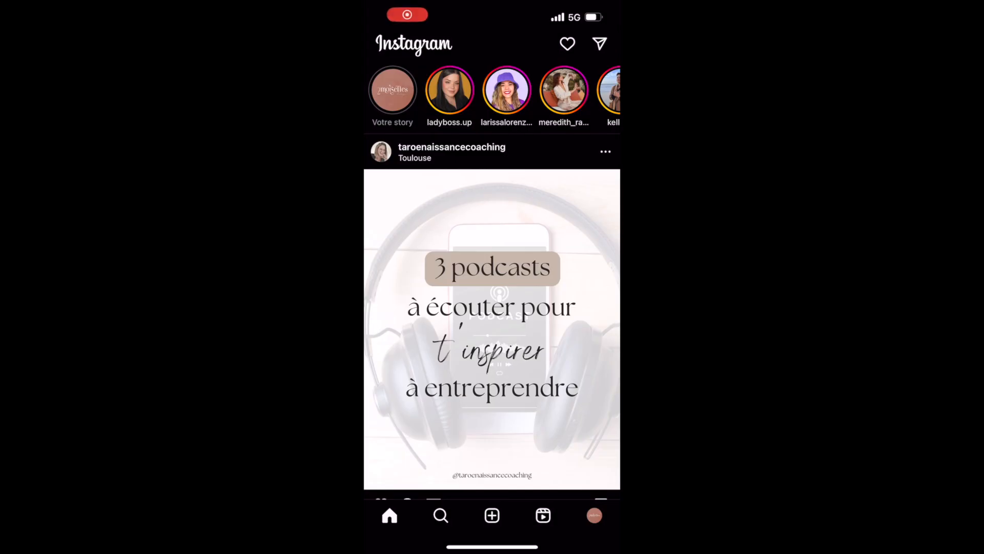
- In Instagram on the phone, prepare a multi-image post with the "NOM DE L'ATELIER" image first and the "INFORMATION" image second, continuing past the filters
left_click(492, 515)
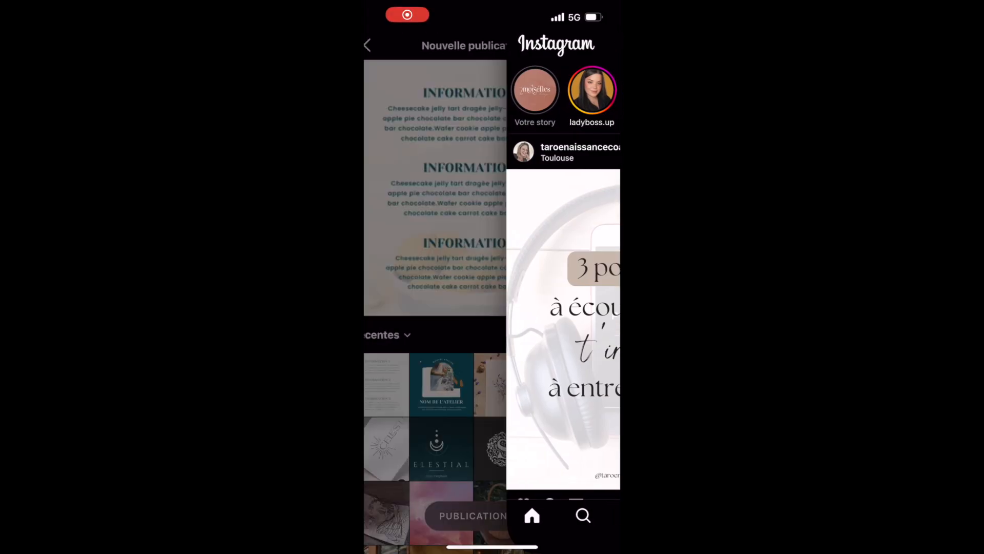
left_click(575, 334)
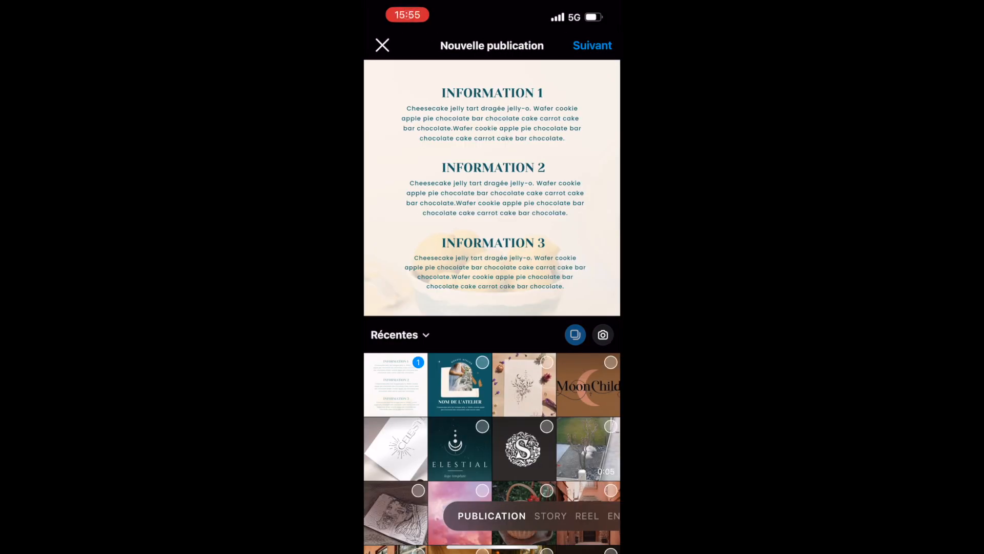
left_click(459, 384)
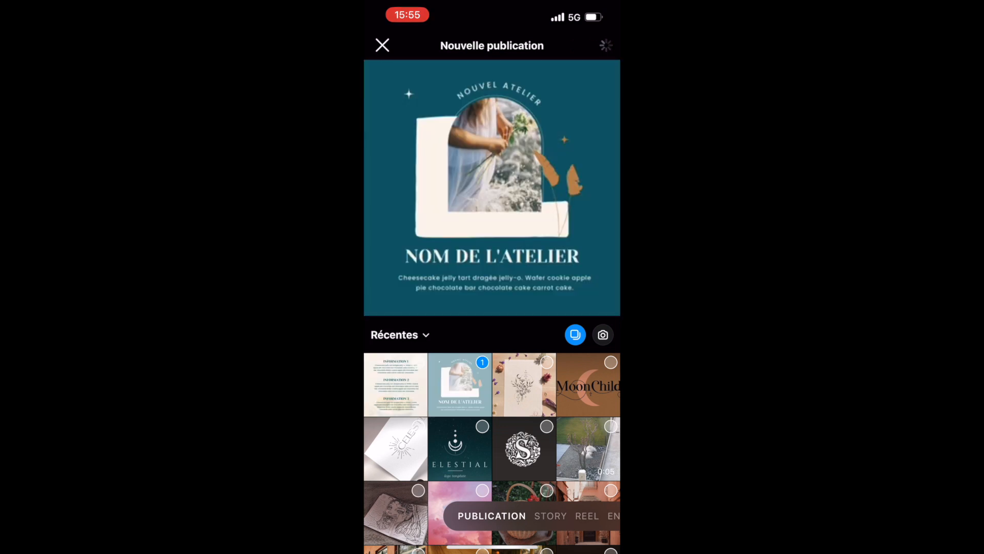
left_click(396, 385)
left_click(592, 46)
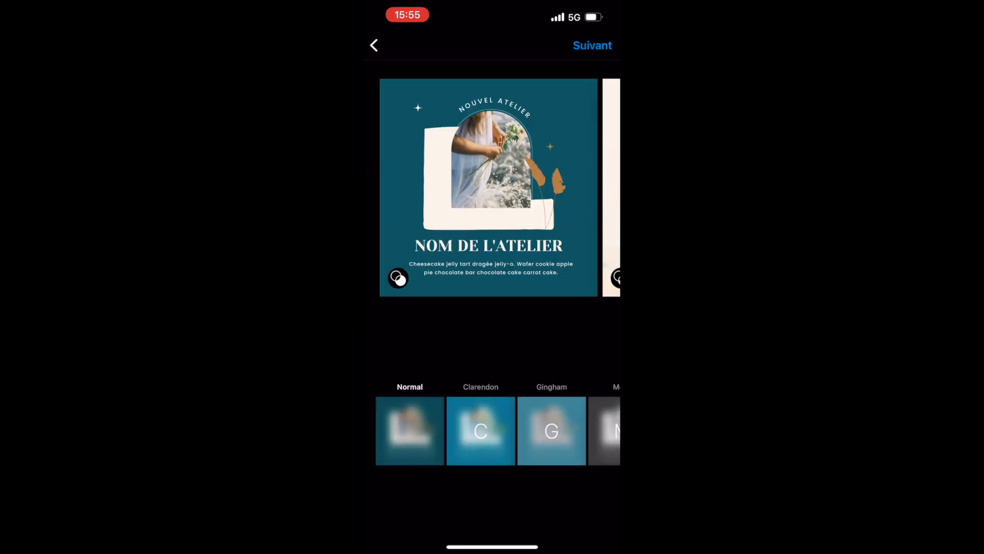
left_click_drag(564, 205, 379, 205)
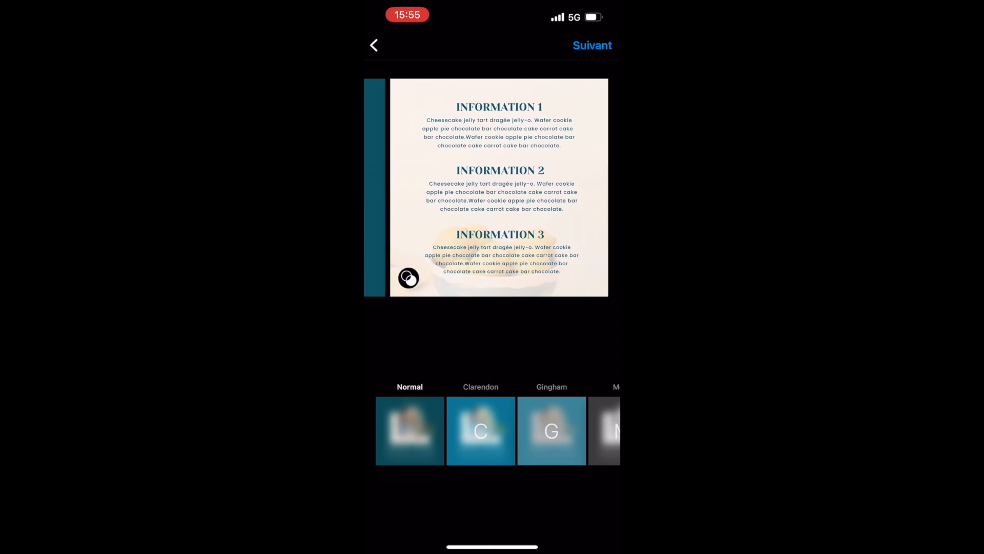
left_click(592, 46)
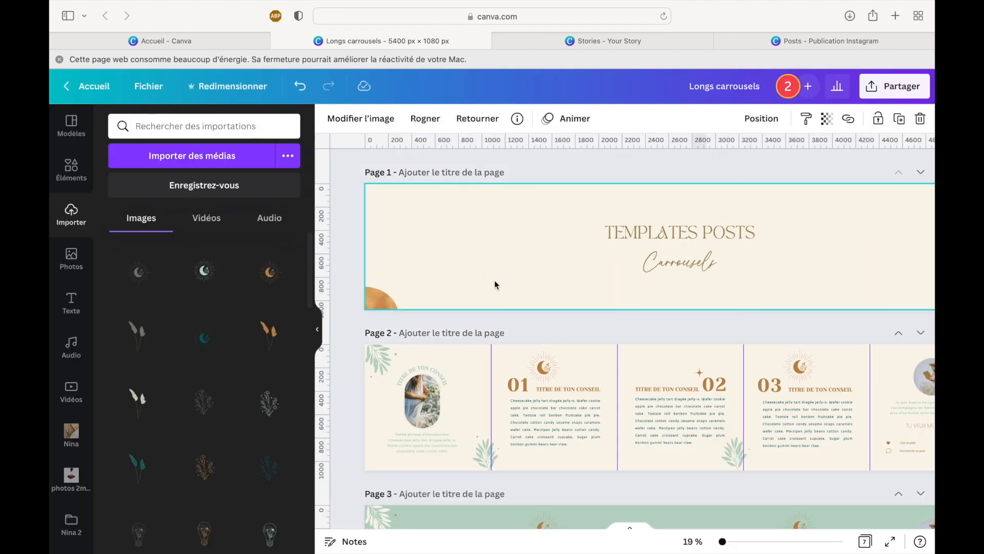
- In the Longs carrousels design, examine the colour versions of the five-panel carousel template on pages 2 to 4 at 10 % zoom
scroll(494, 280, "down", 2)
scroll(494, 280, "down", 1)
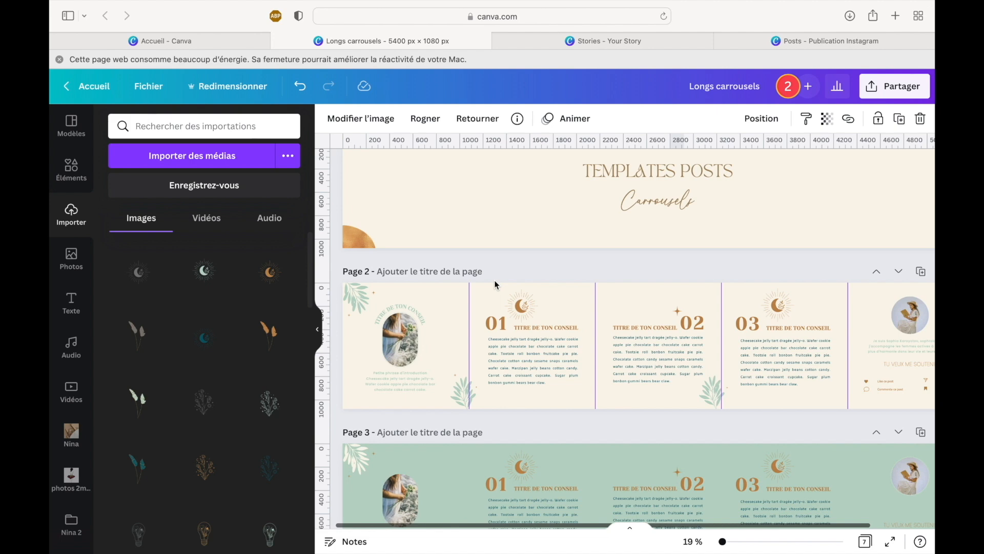
scroll(494, 280, "down", 2)
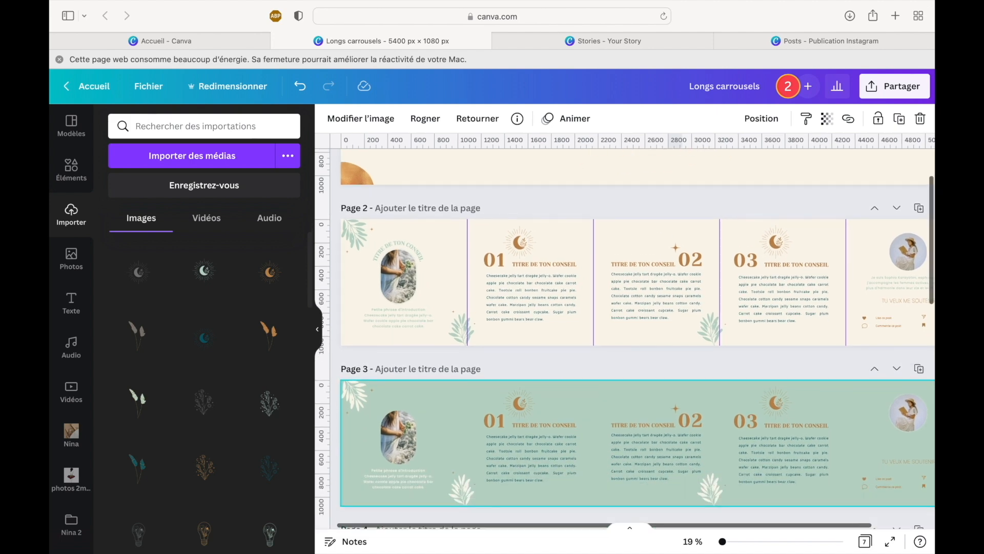
left_click(722, 542)
left_click_drag(722, 542, 720, 542)
scroll(664, 464, "down", 1)
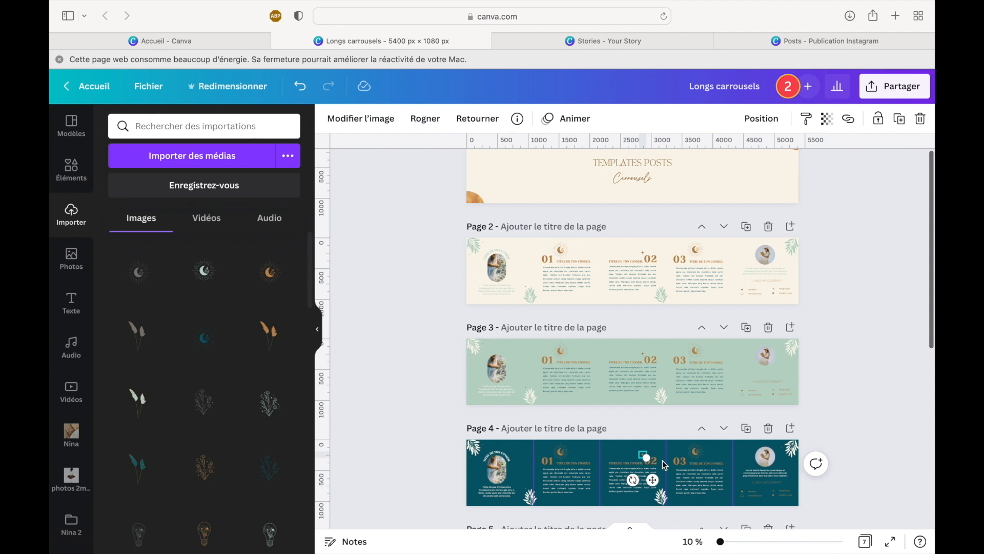
scroll(664, 464, "up", 1)
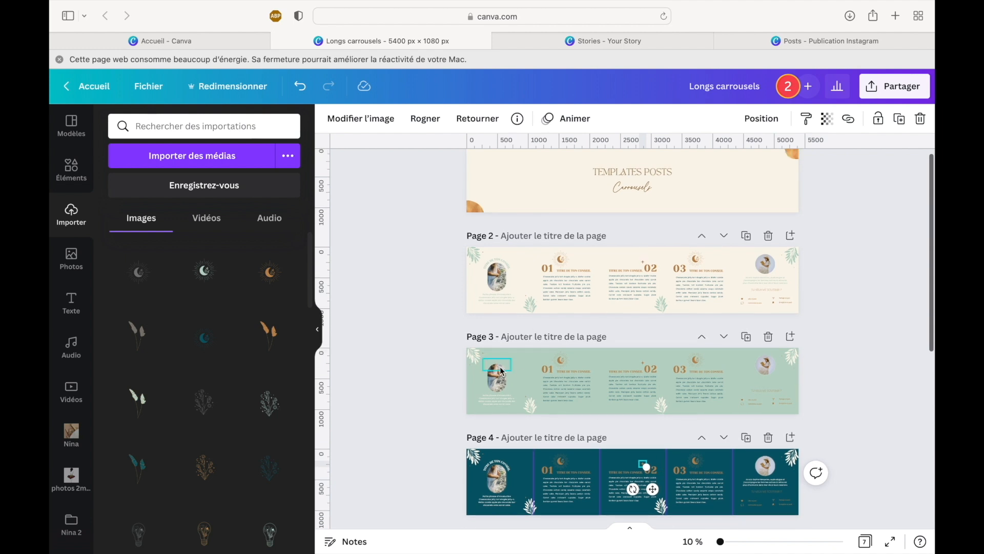
scroll(540, 368, "down", 3)
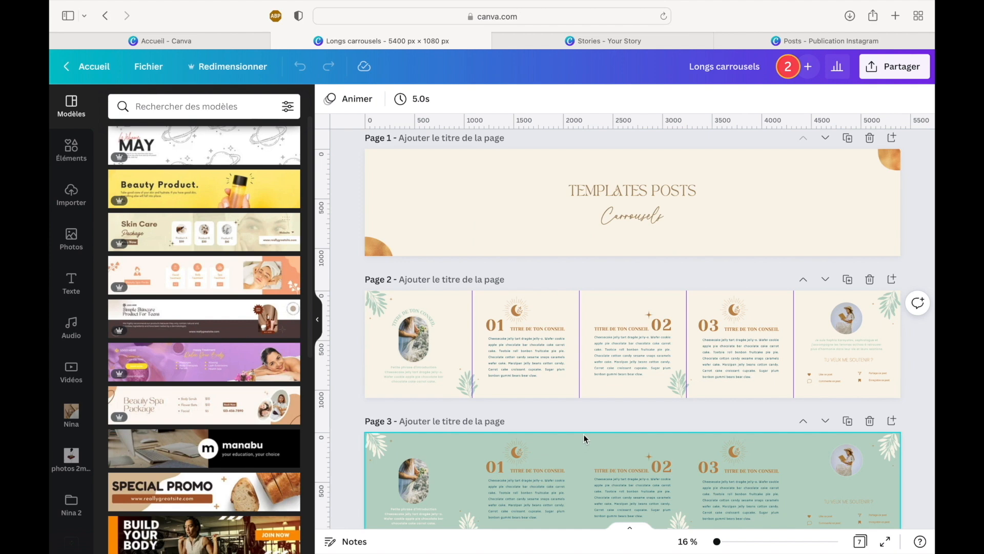
- Set up a PNG download of the Longs carrousels design with only page 2 selected
left_click(894, 66)
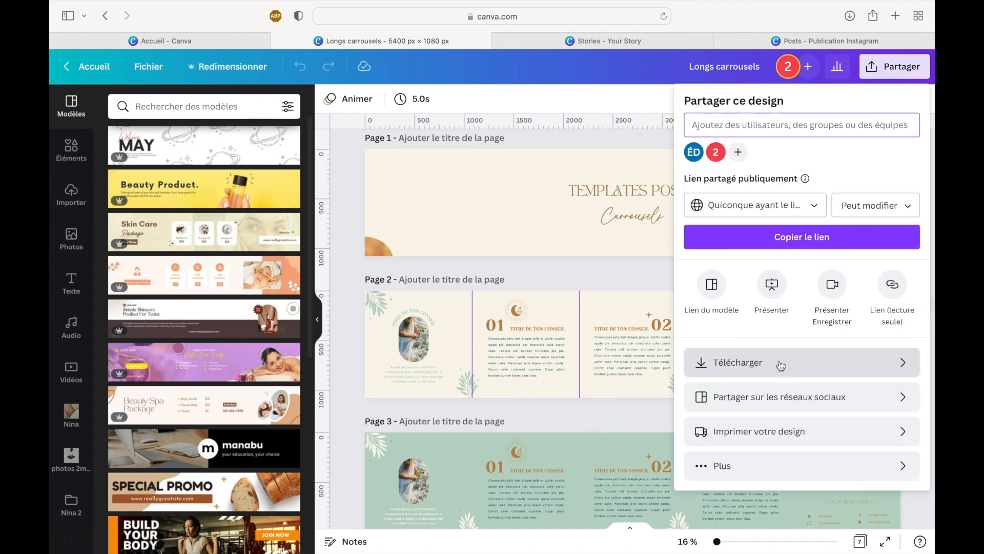
left_click(781, 361)
left_click(770, 297)
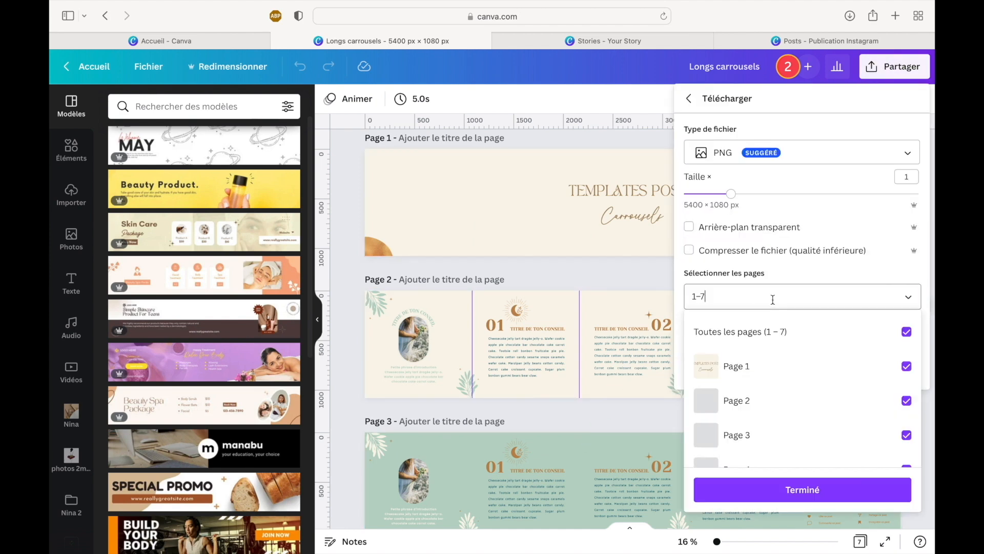
left_click(766, 346)
left_click(760, 403)
left_click(753, 488)
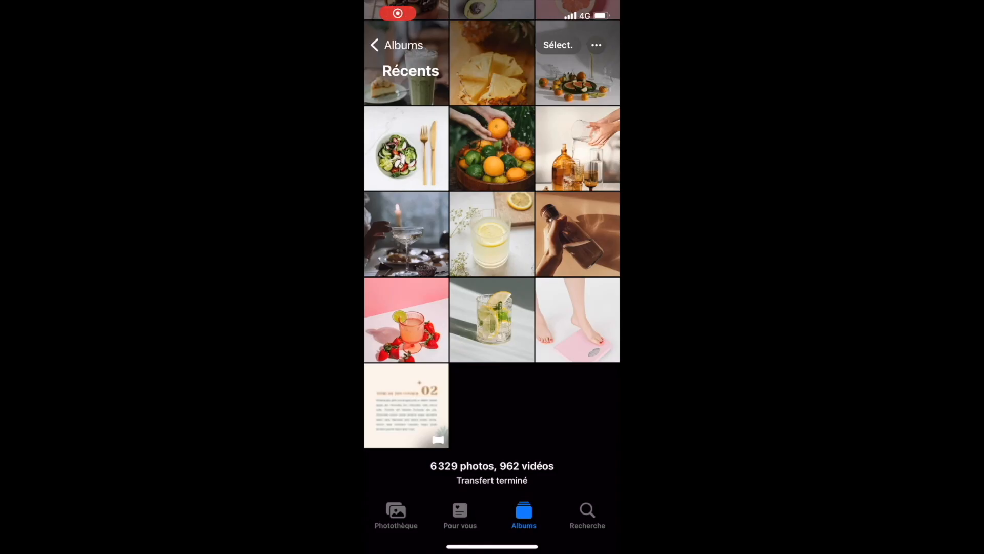
- View the downloaded long carousel image in the phone's Photos, then load it into Grid Post for a panorama crop
left_click(406, 406)
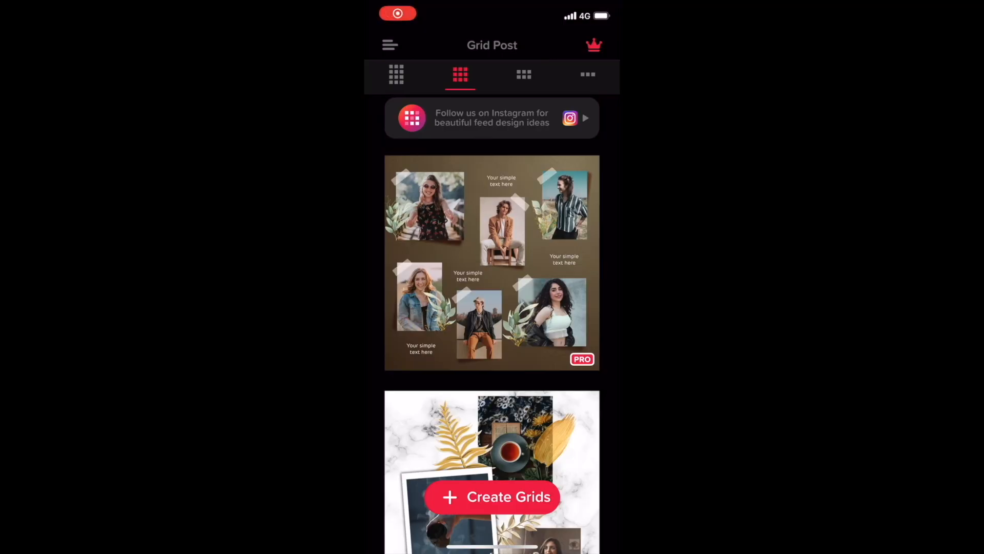
left_click(492, 496)
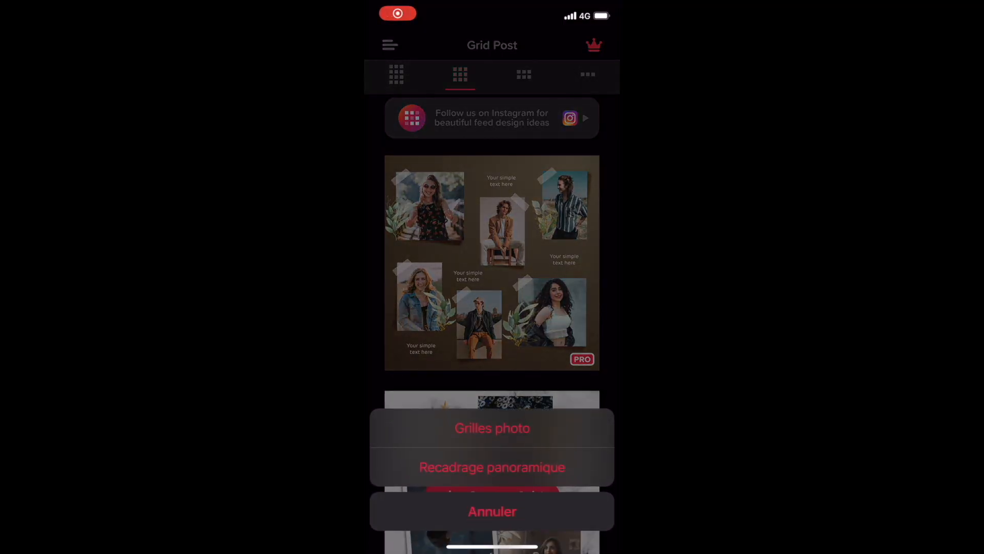
left_click(492, 428)
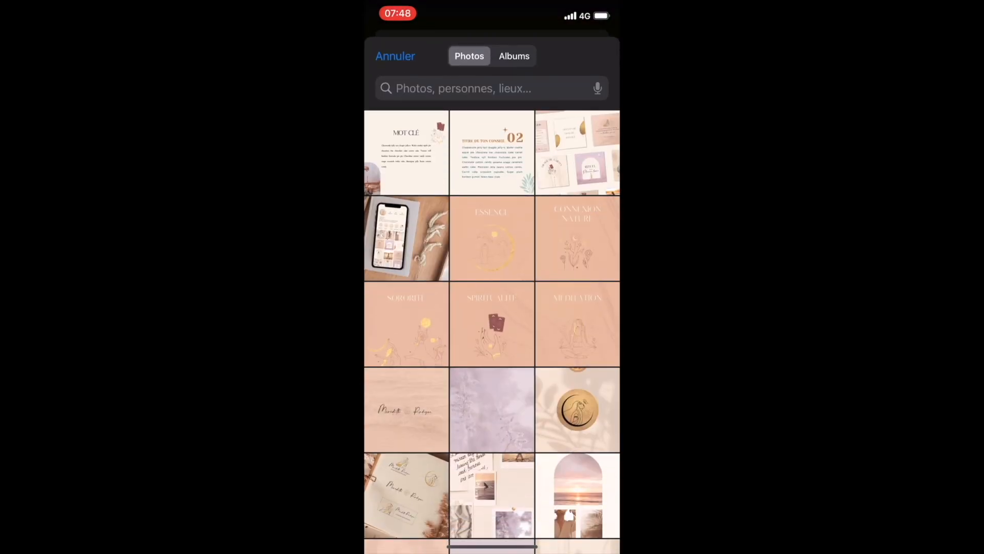
left_click(492, 495)
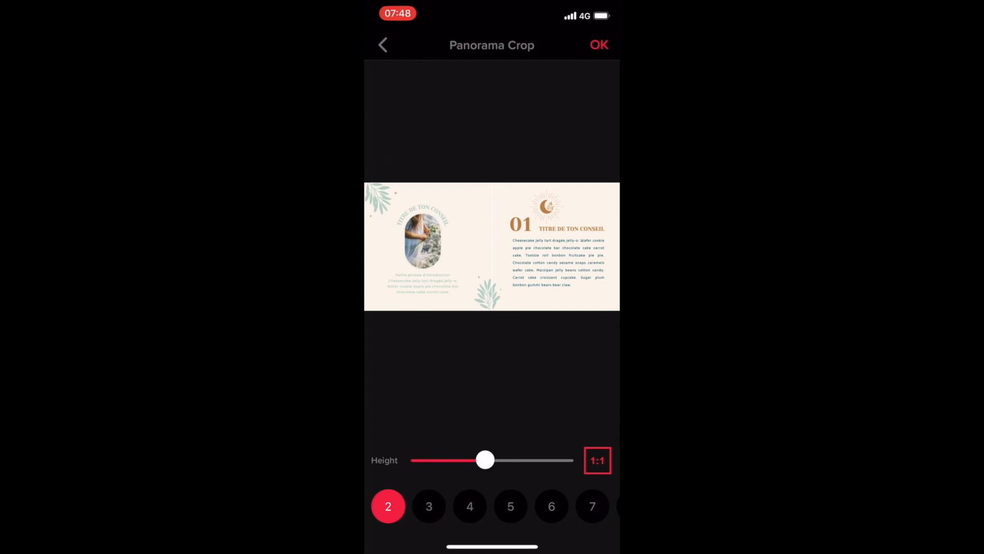
- Split the carousel panorama into 5 square images, increase the crop height slightly, confirm the crop and dismiss the advert
left_click(510, 505)
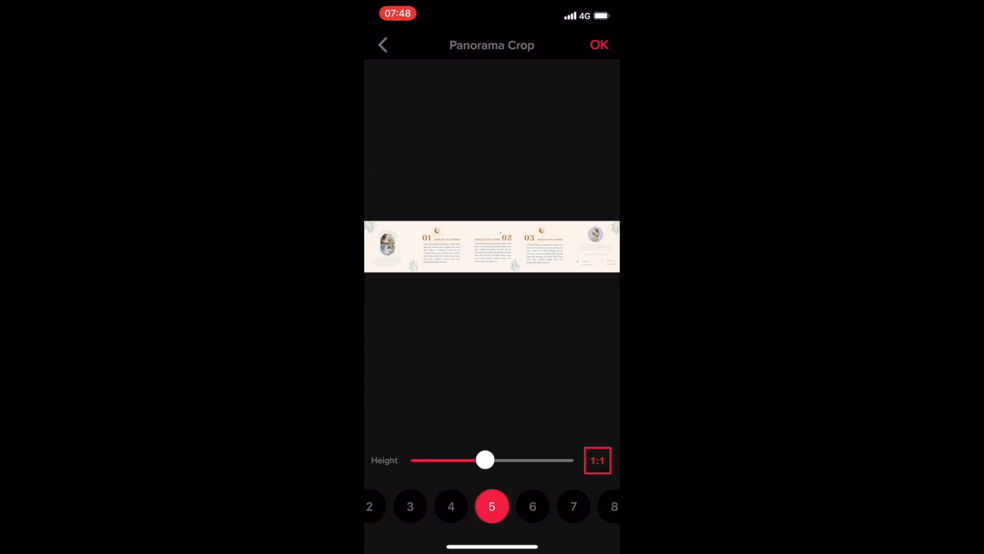
mouse_move(485, 459)
left_mouse_down()
mouse_move(542, 459)
mouse_move(426, 459)
mouse_move(488, 460)
left_mouse_up()
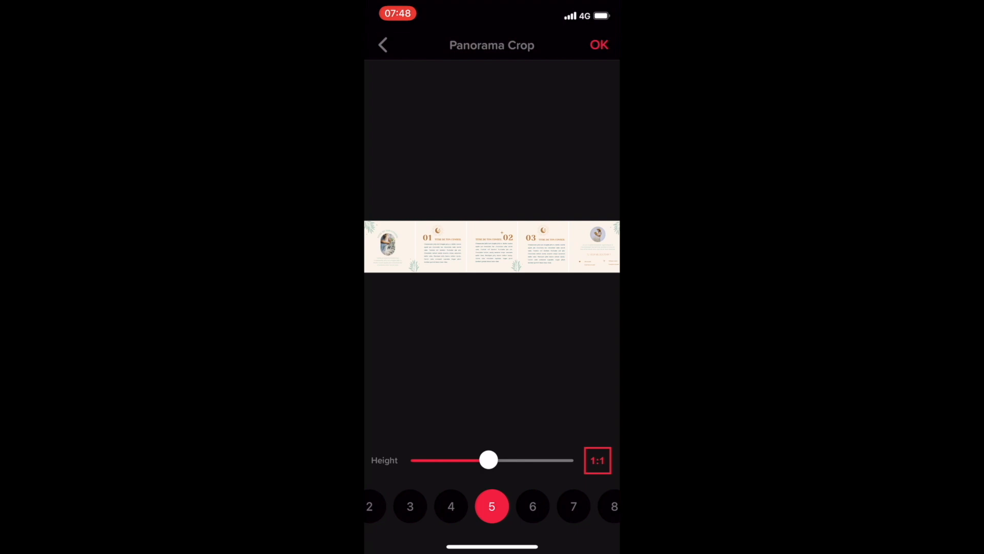
left_click(599, 45)
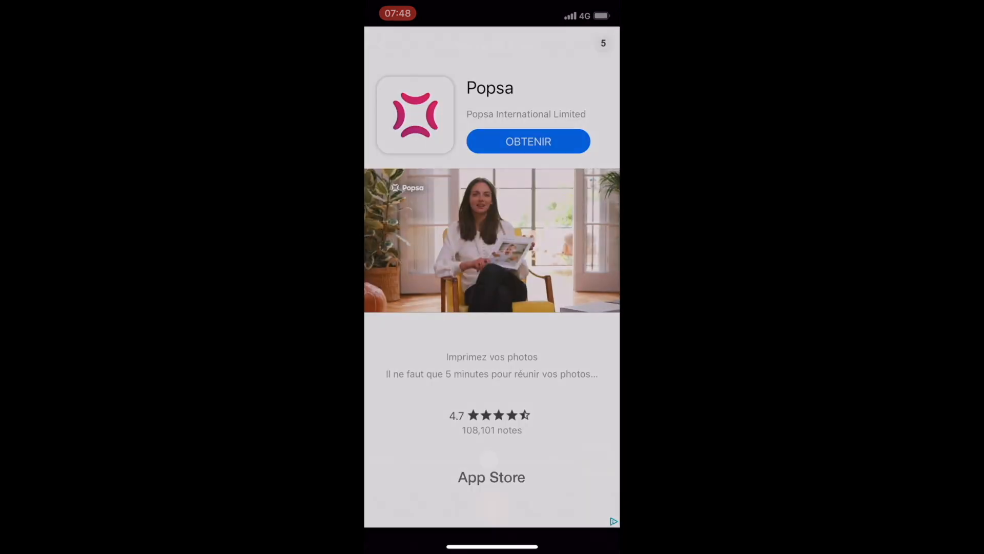
left_click(603, 43)
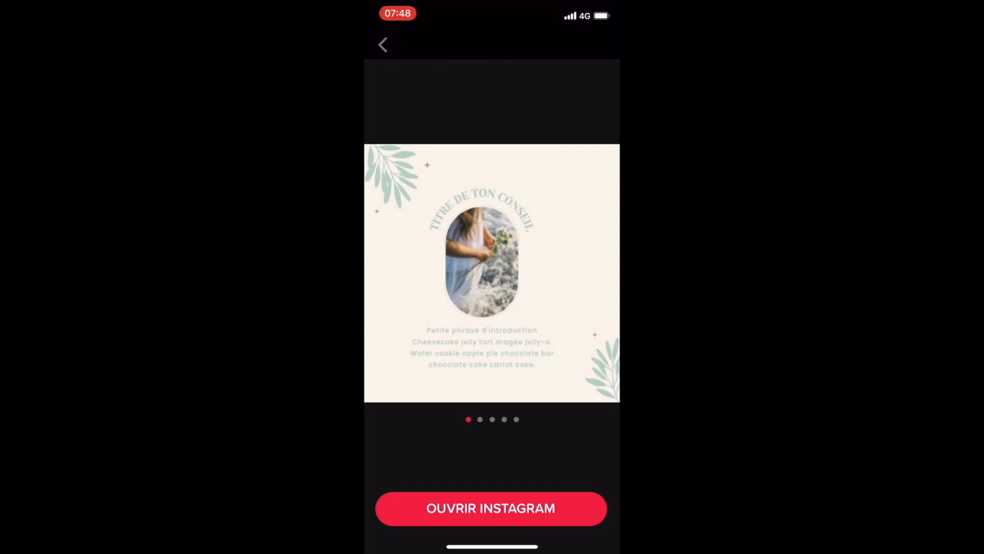
- Open Instagram from Grid Post, then switch to Photos and look through the five cropped carousel images
left_click(490, 507)
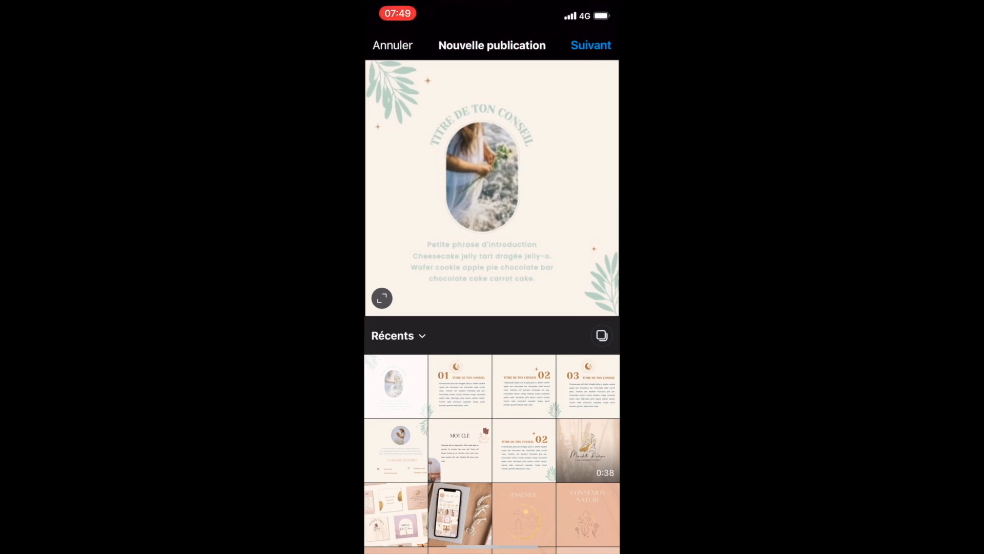
left_click_drag(492, 547, 505, 389)
left_click(398, 256)
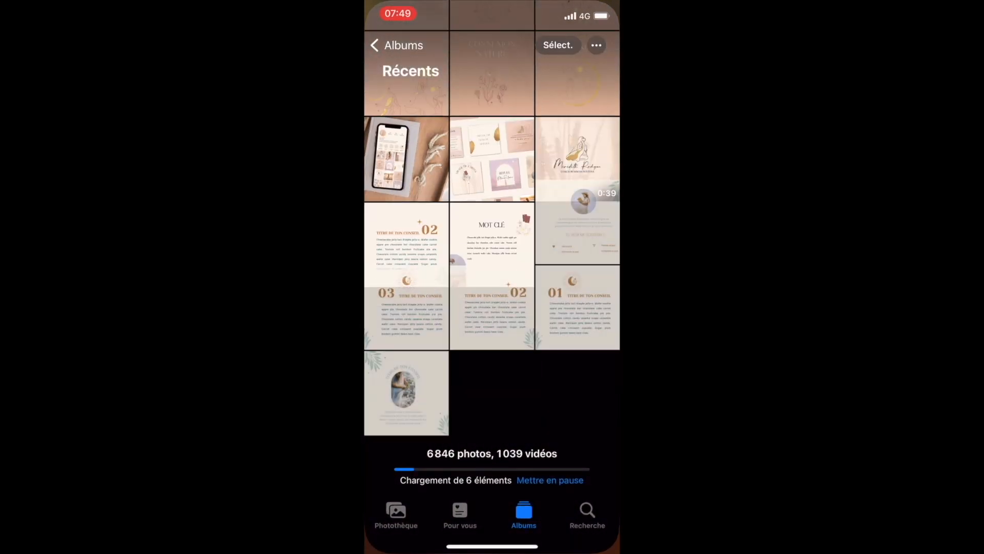
left_click(406, 393)
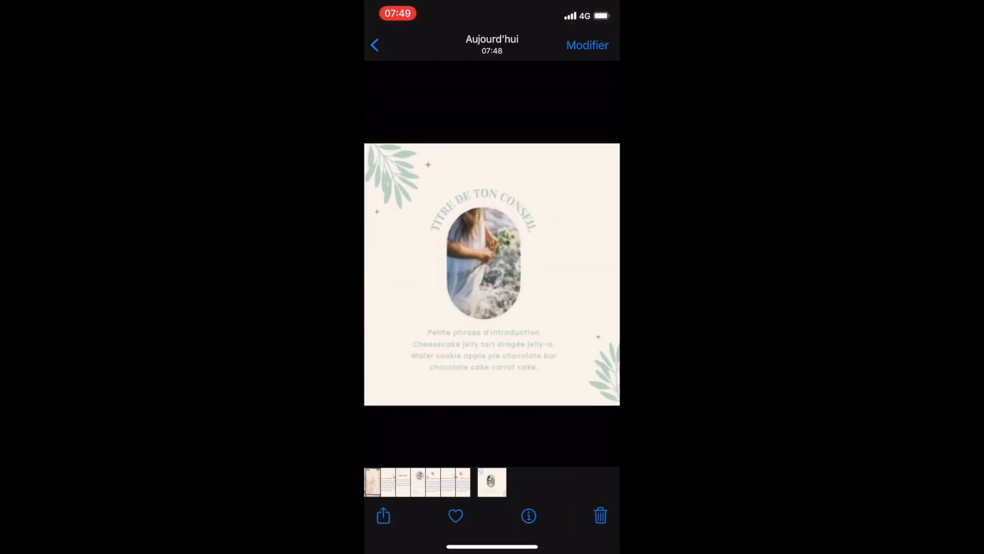
left_click_drag(430, 287, 569, 287)
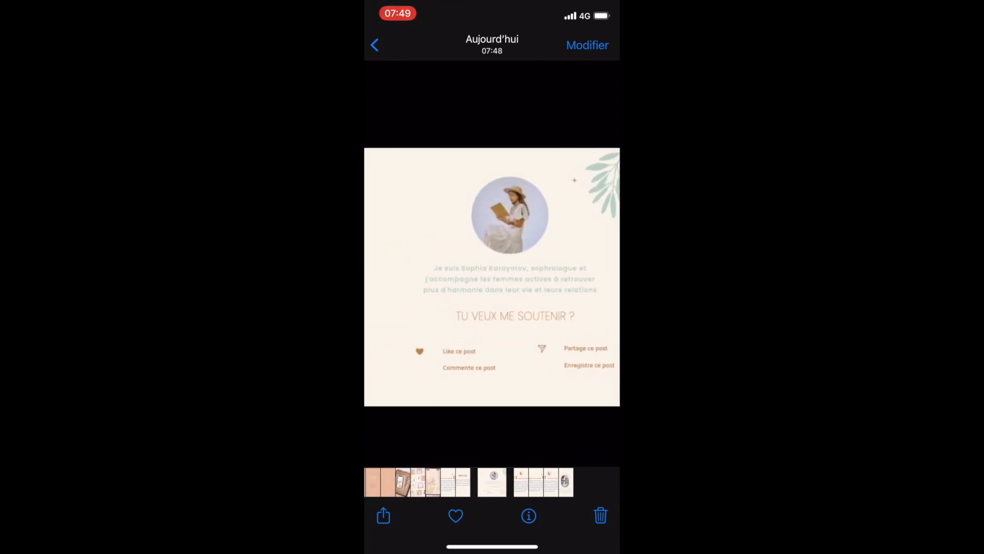
- Switch back to Grid Post and return to the Panorama Crop editor
left_click_drag(492, 546, 492, 358)
left_click(398, 267)
left_click(382, 44)
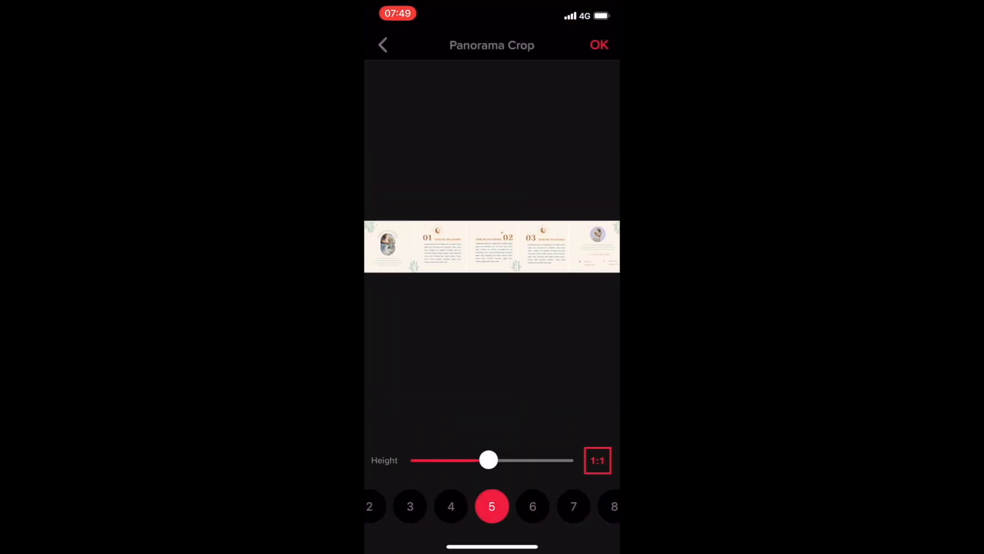
- Load the "Découvre nom du service" carousel into Panorama Crop, split it into 5 images and increase the crop height
left_click(382, 44)
left_click(494, 497)
left_click(492, 451)
left_click(577, 239)
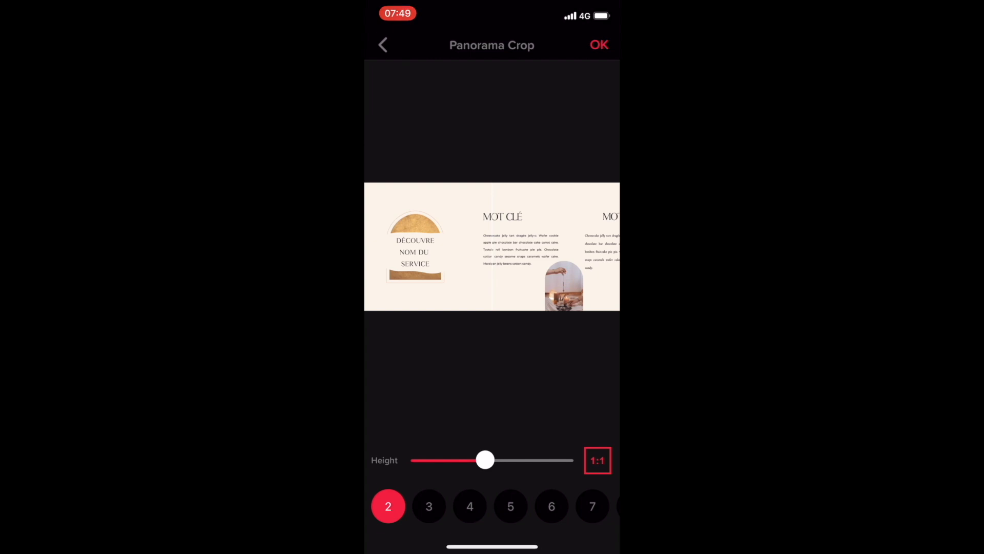
left_click(510, 506)
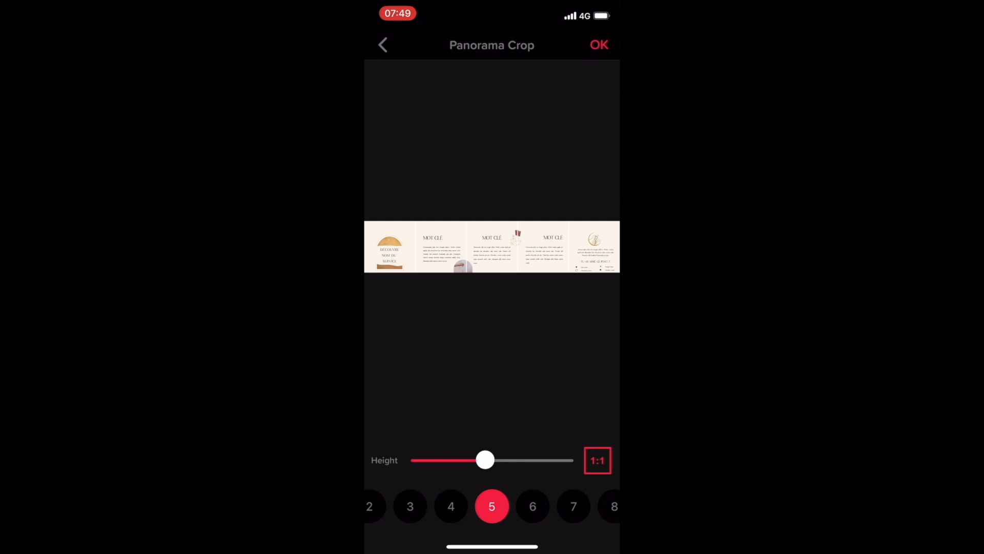
left_click_drag(485, 460, 565, 460)
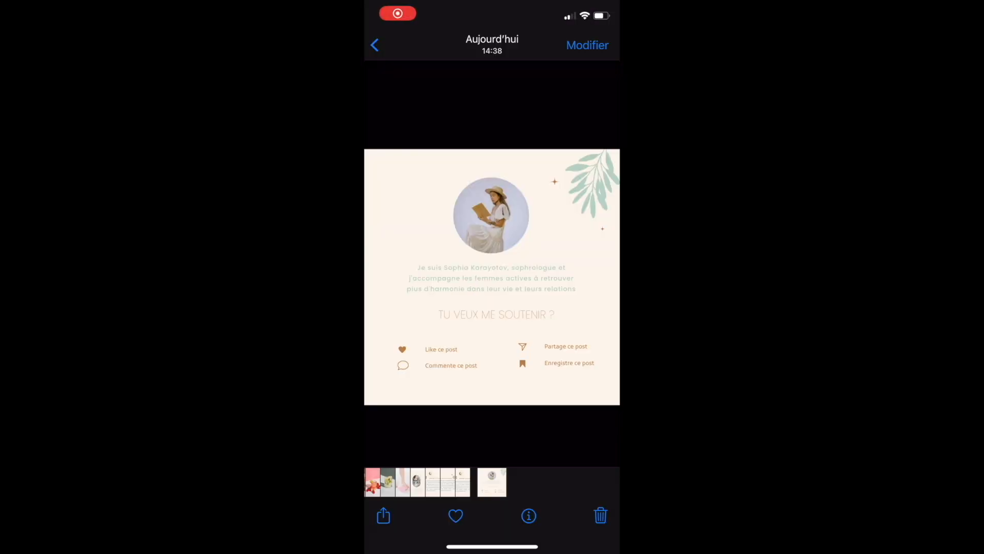
- Switch from Photos to Instagram and start a new feed publication
left_click_drag(492, 546, 554, 410)
left_click(487, 277)
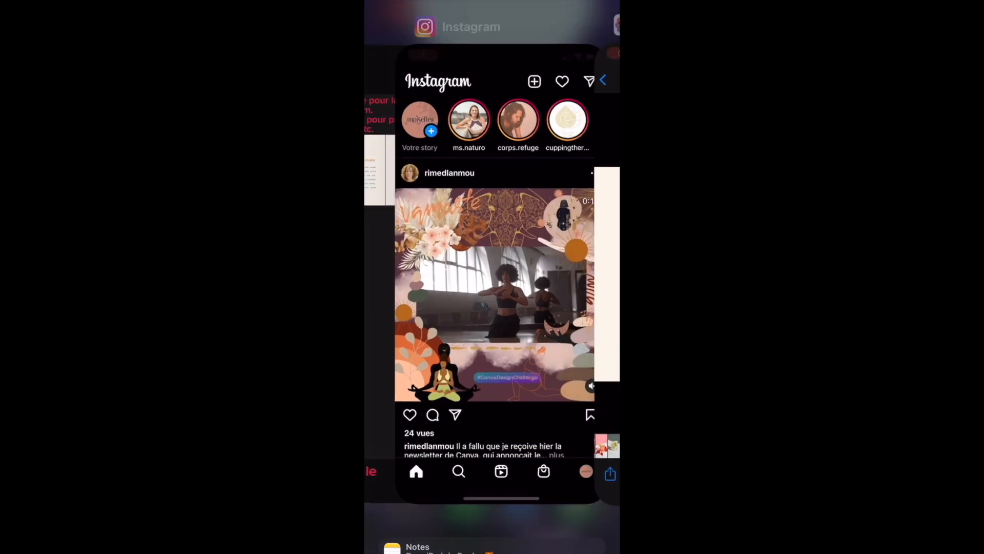
left_click(531, 46)
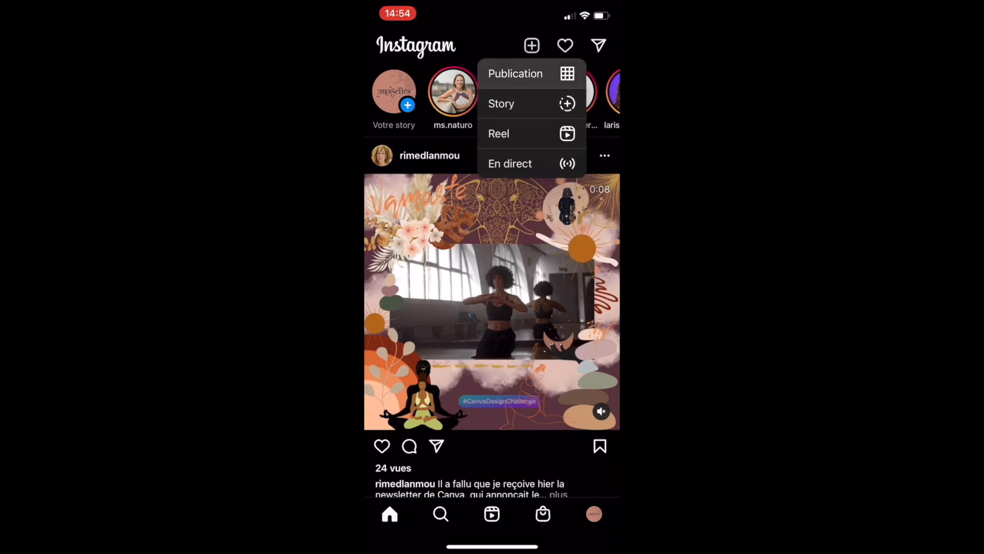
left_click(515, 73)
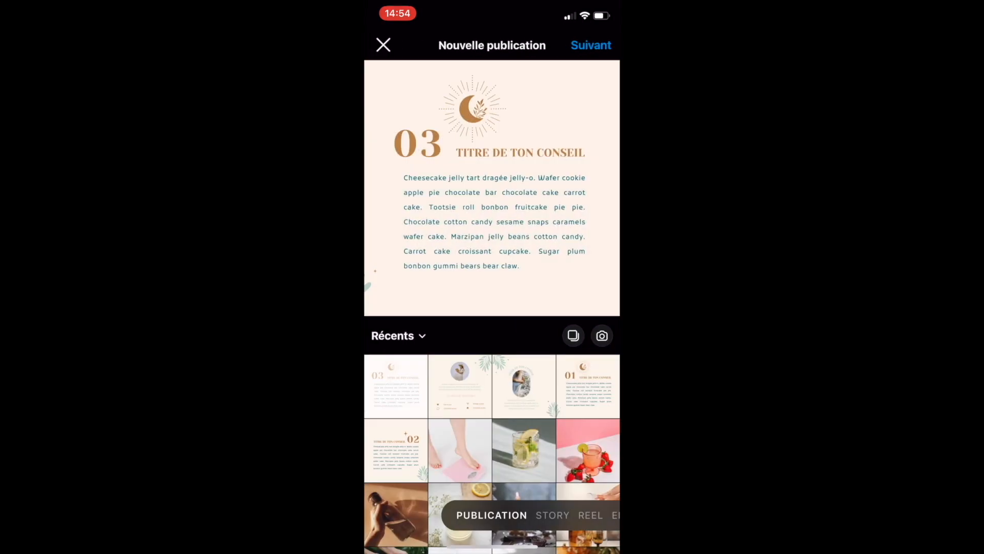
- Select the five cropped carousel images in order, from the cover through 01, 02 and 03 to the closing slide, and continue the post
left_click(573, 336)
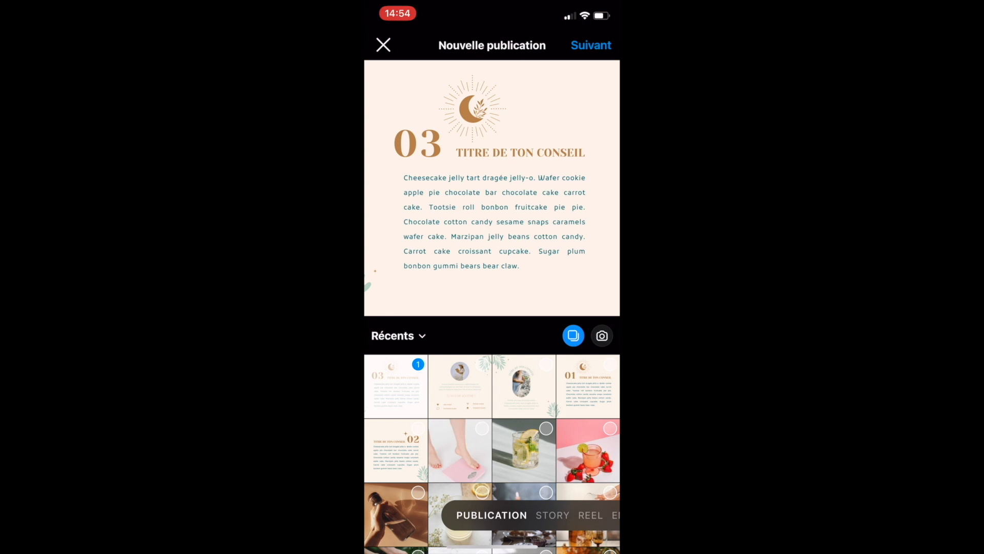
left_click(418, 365)
left_click(524, 386)
left_click(588, 386)
left_click(396, 450)
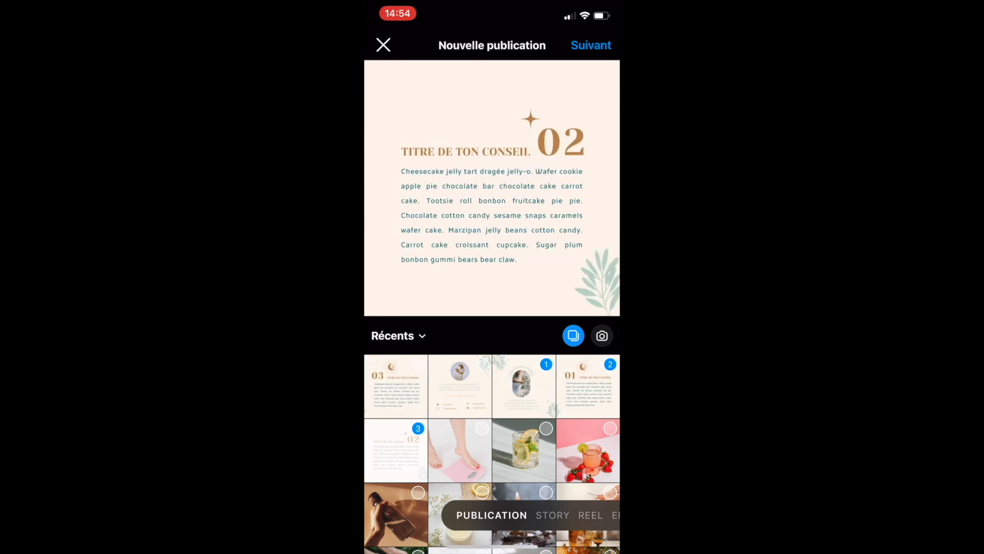
left_click(396, 386)
left_click(460, 386)
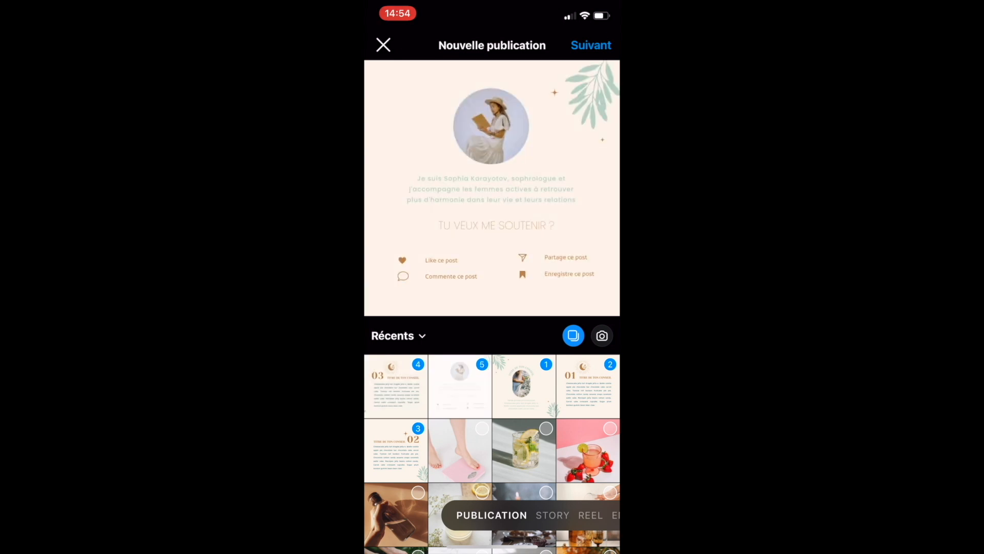
left_click(591, 45)
left_click(591, 46)
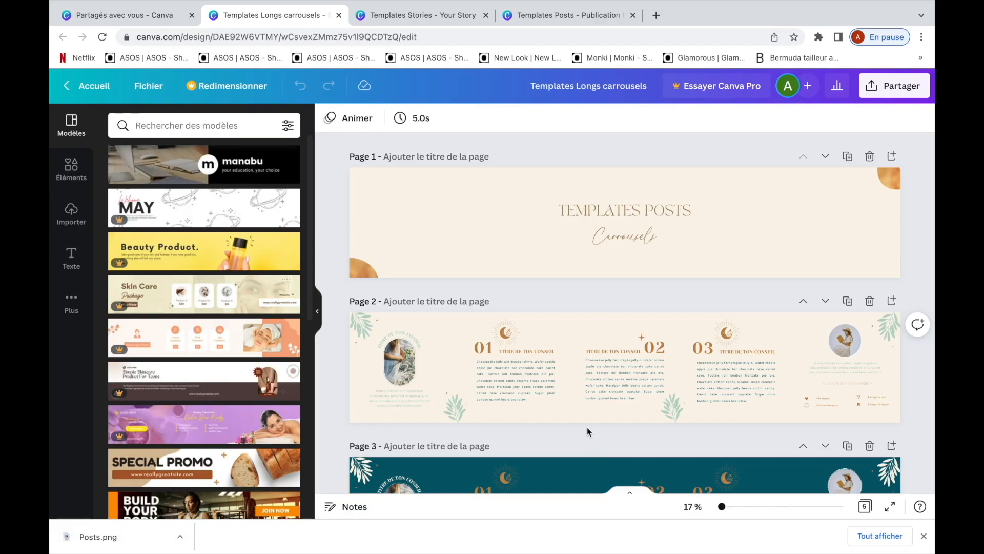
- Duplicate the light carousel on page 2 of Templates Longs carrousels and drop an uploaded image onto the copy
scroll(841, 285, "down", 1)
left_click(841, 284)
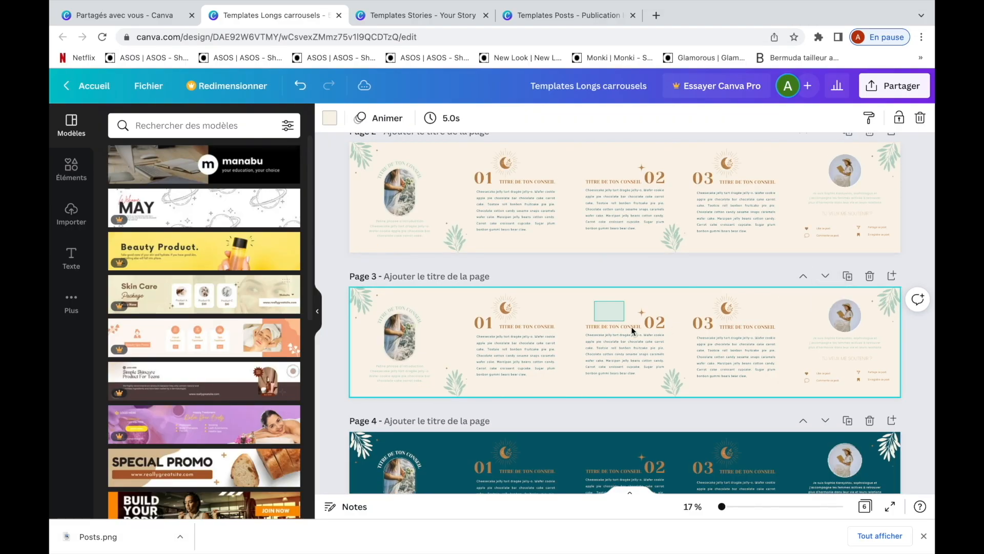
left_click(71, 213)
left_click_drag(180, 342, 656, 343)
left_click(644, 405)
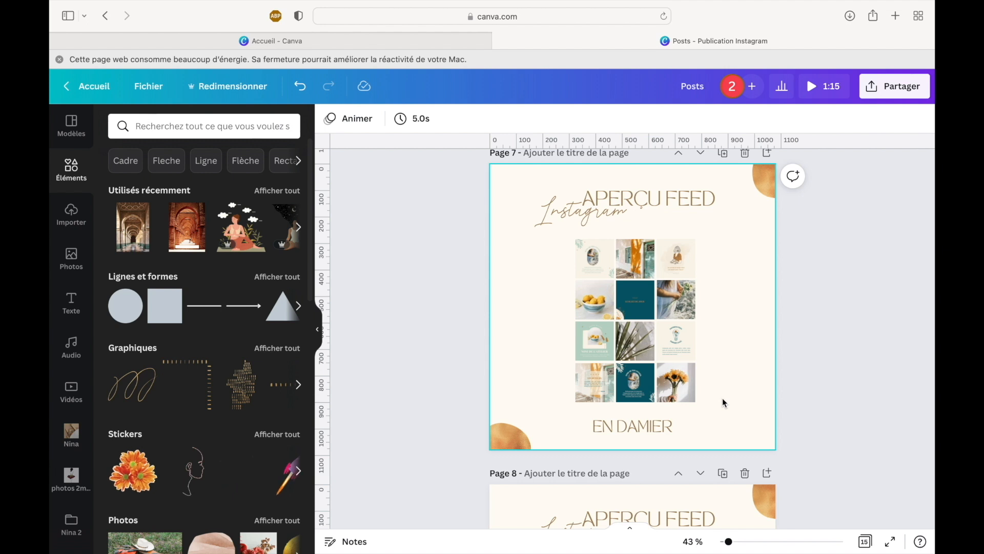
- Examine the Instagram feed preview pages in the Posts design, comparing the checkerboard, row and column layouts of designed posts and photos
scroll(722, 402, "down", 5)
scroll(723, 402, "down", 4)
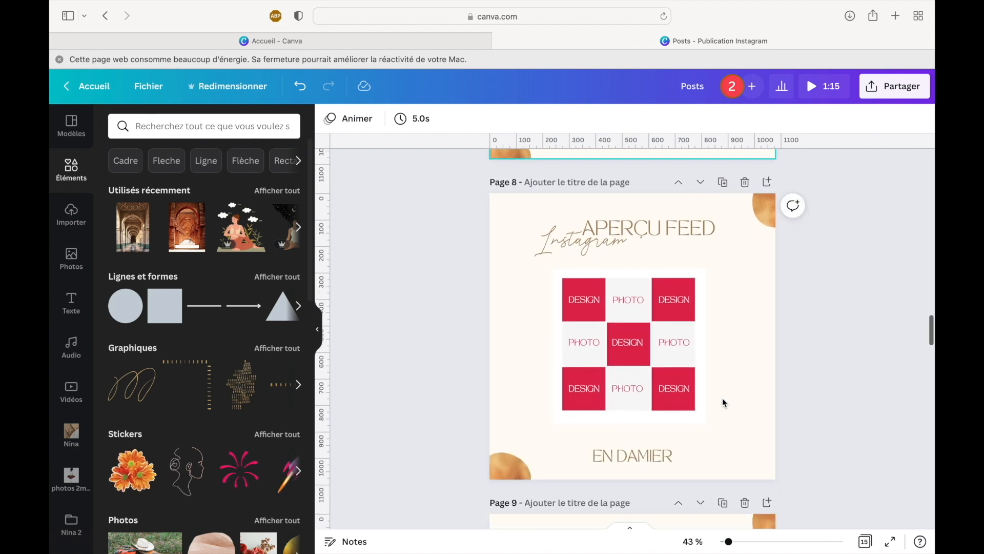
scroll(723, 402, "up", 1)
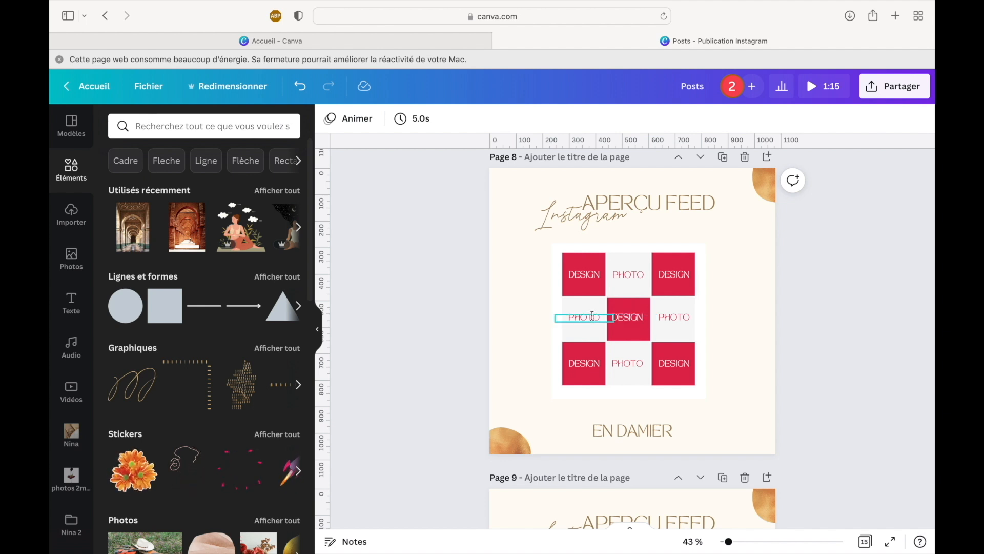
scroll(604, 357, "down", 5)
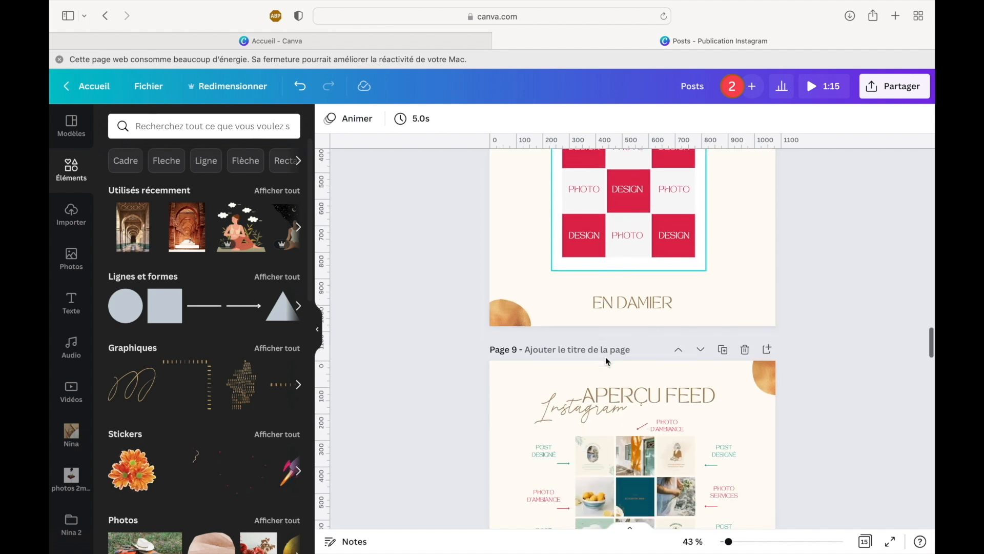
scroll(604, 357, "down", 2)
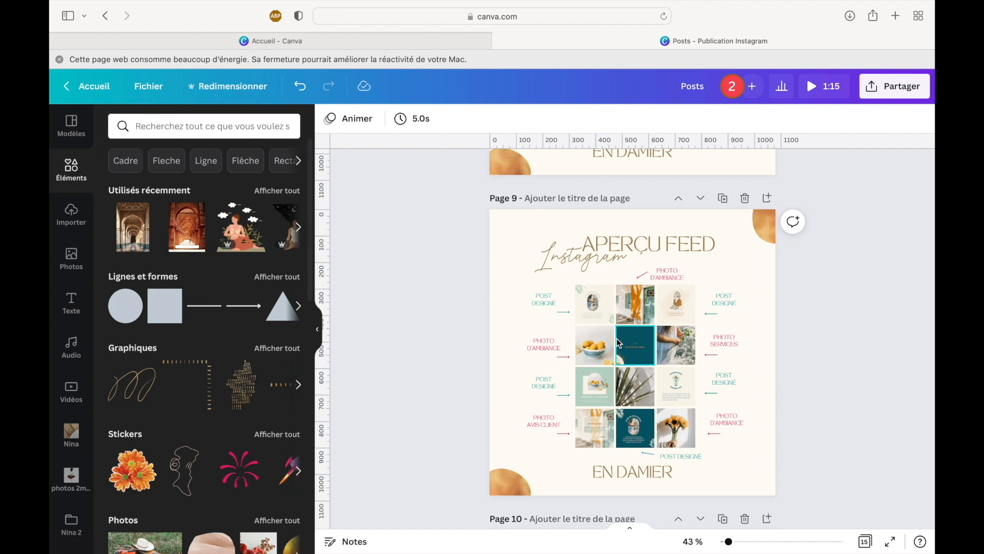
scroll(618, 344, "down", 10)
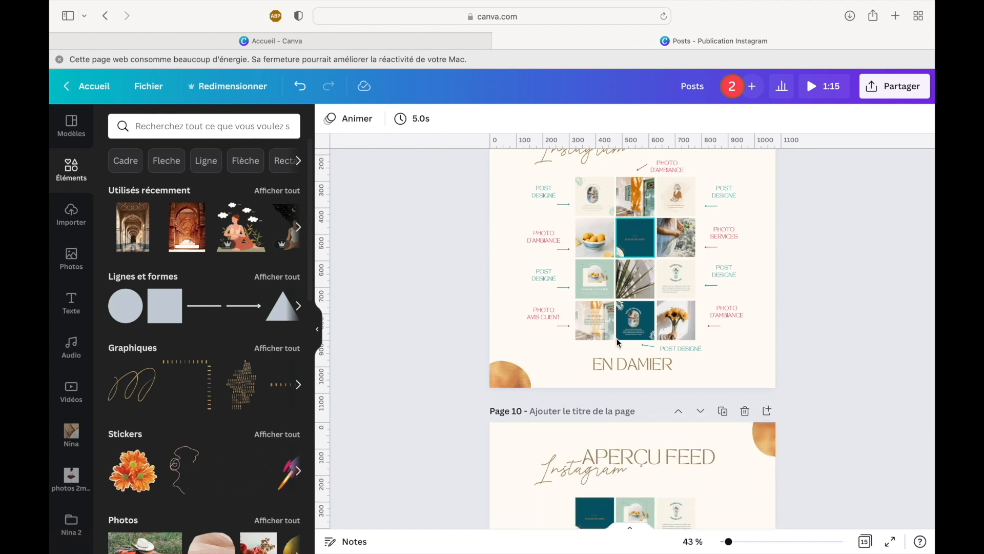
scroll(617, 338, "down", 3)
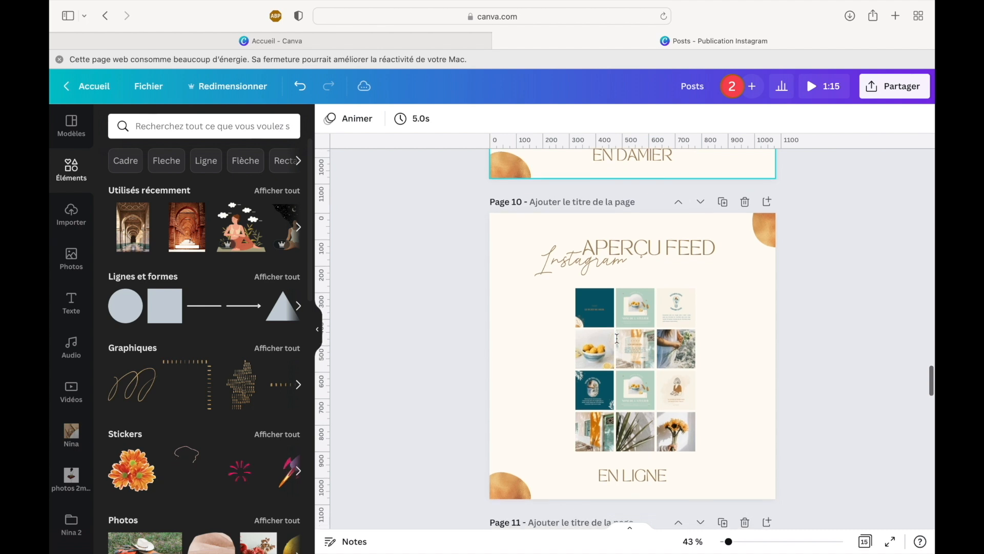
scroll(617, 337, "down", 5)
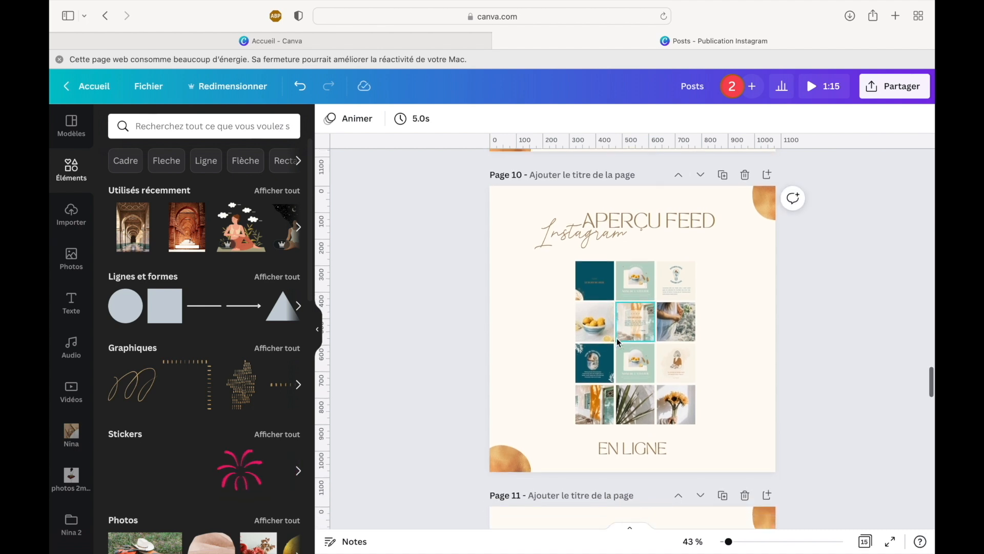
scroll(616, 337, "down", 7)
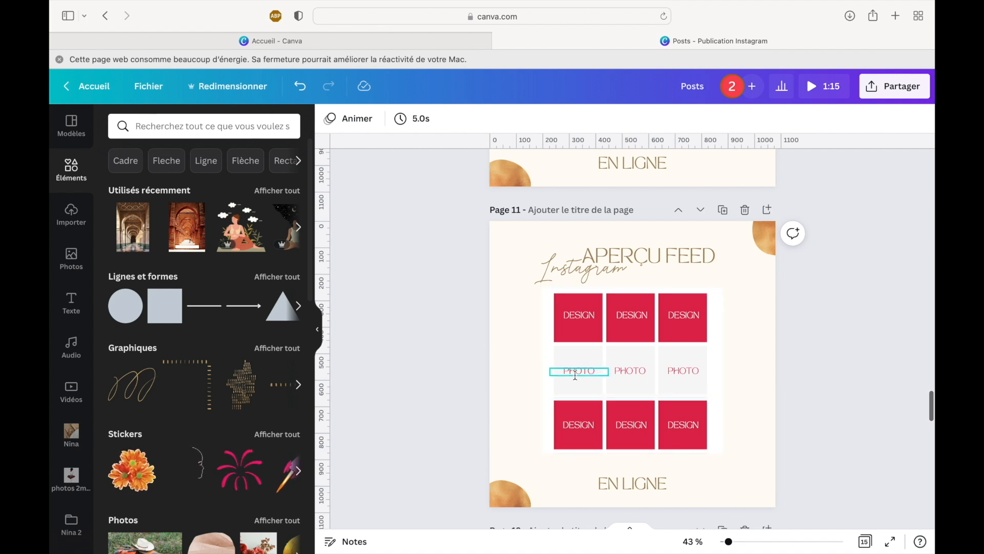
scroll(575, 374, "down", 10)
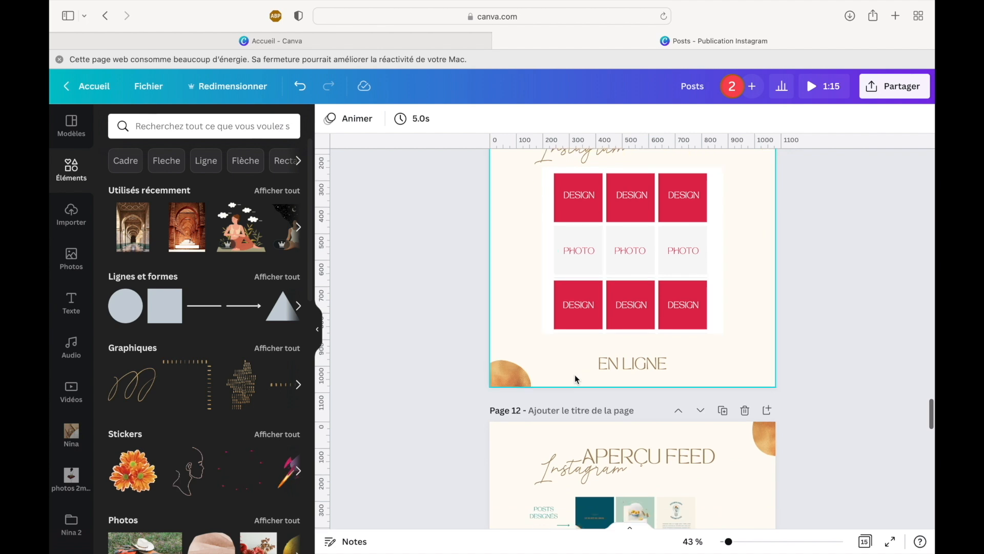
scroll(575, 375, "down", 3)
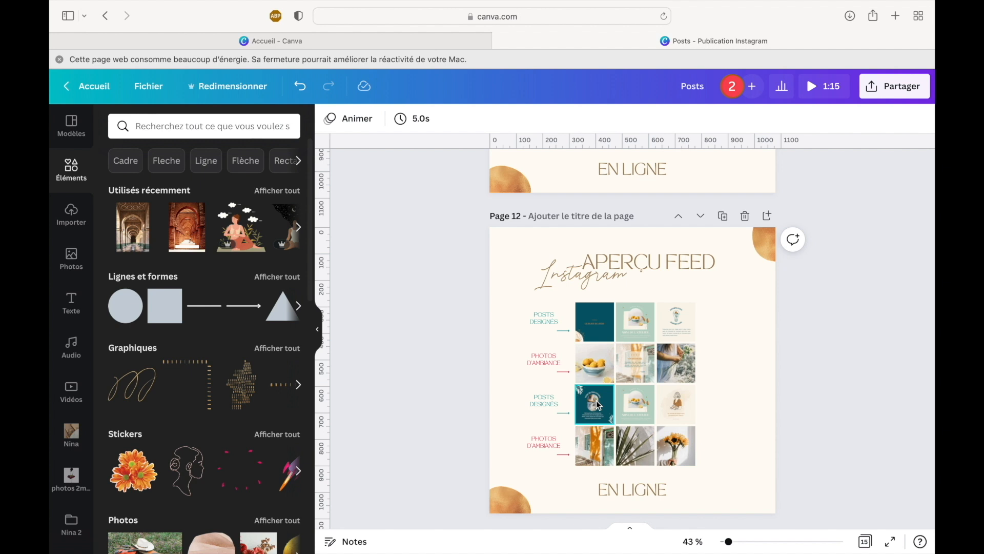
scroll(596, 401, "down", 10)
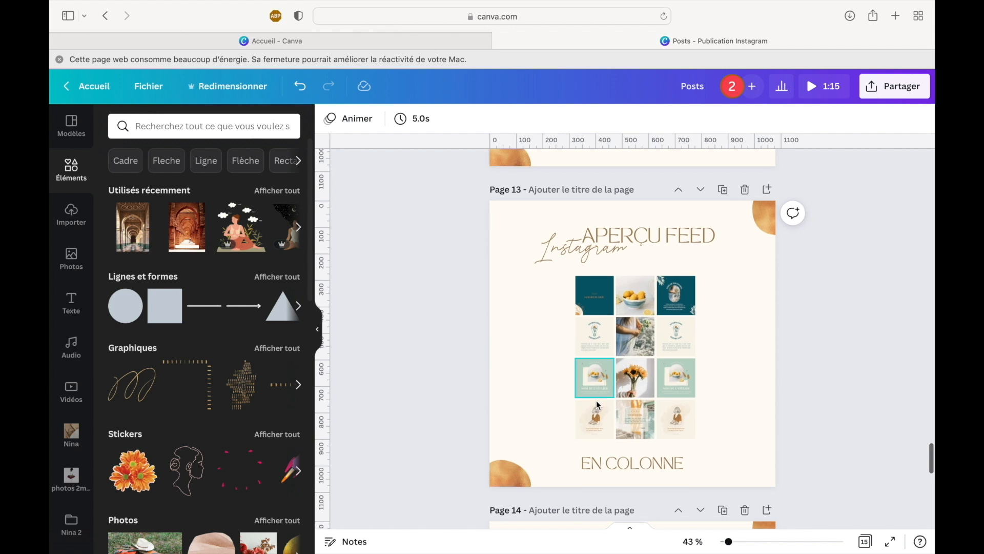
scroll(595, 400, "down", 5)
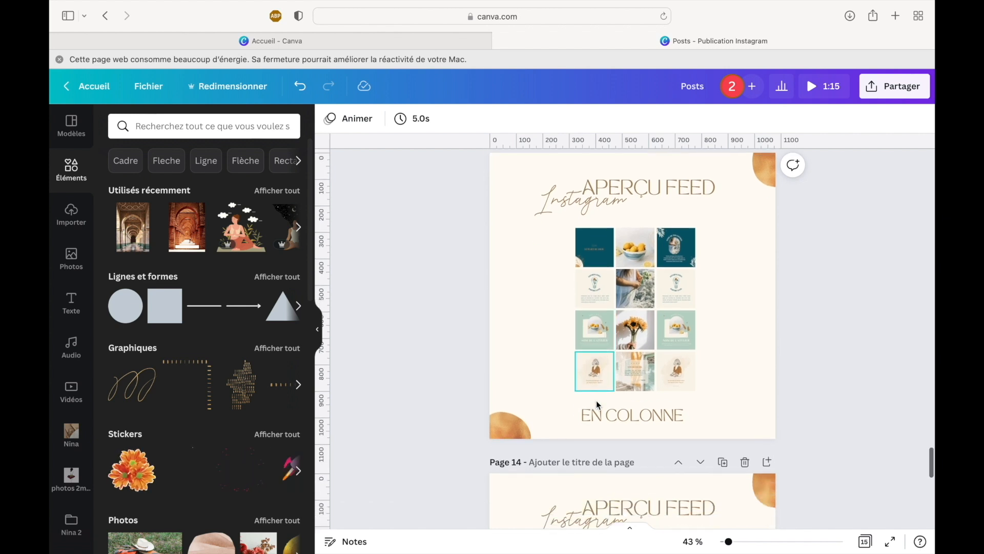
scroll(596, 401, "down", 1)
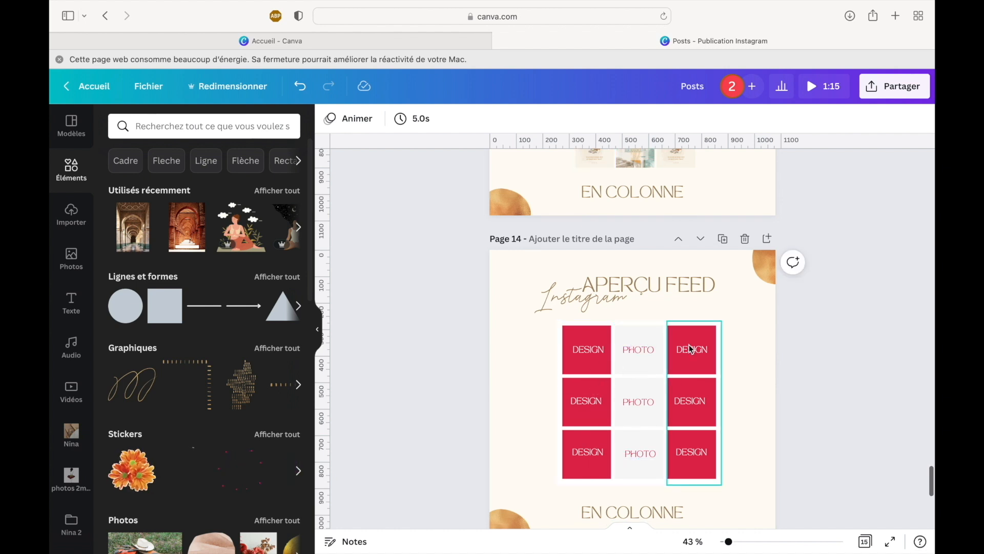
scroll(693, 433, "down", 2)
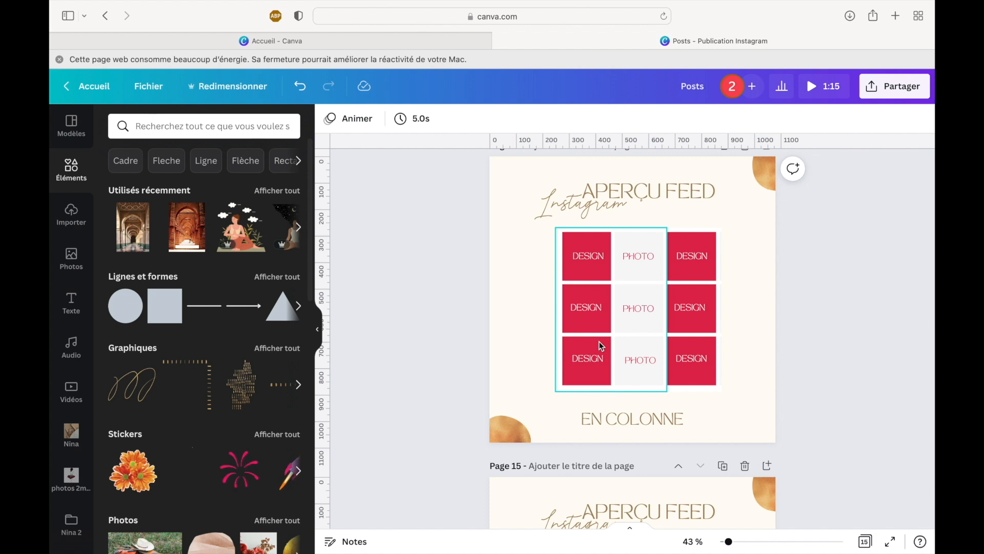
scroll(599, 342, "down", 5)
scroll(600, 345, "down", 2)
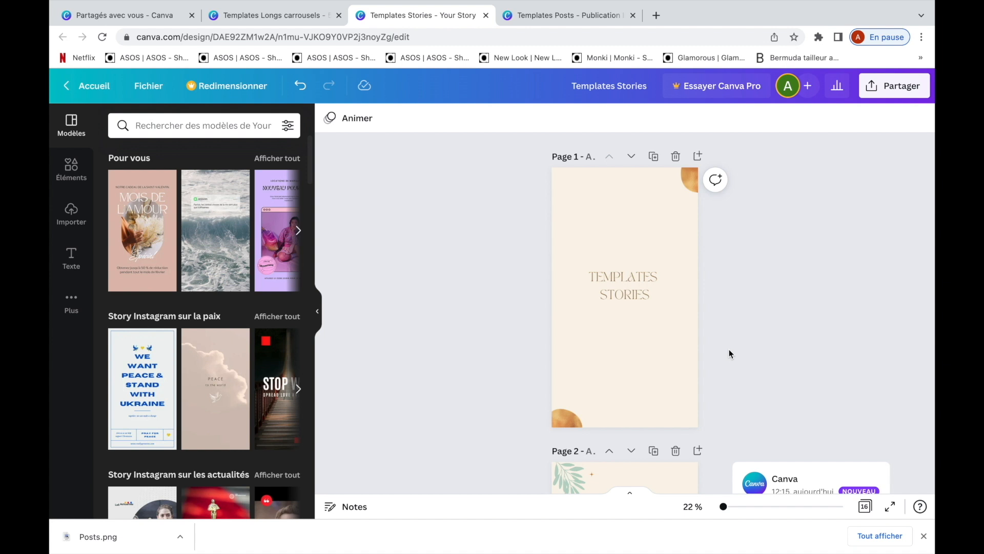
- Show all pages of Templates Stories as a grid, select pages 2 to 7 and duplicate them
left_click(865, 507)
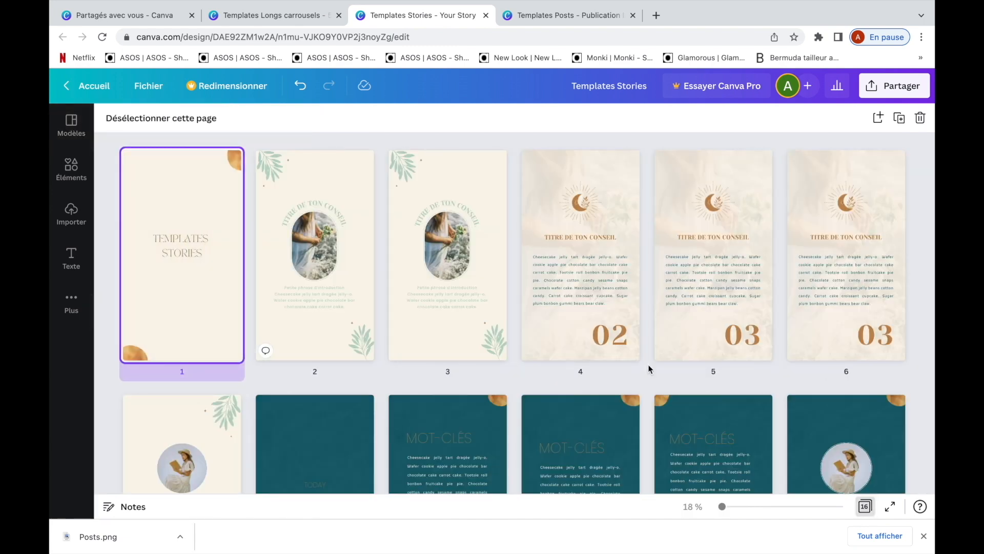
left_click(318, 287)
scroll(678, 327, "down", 2)
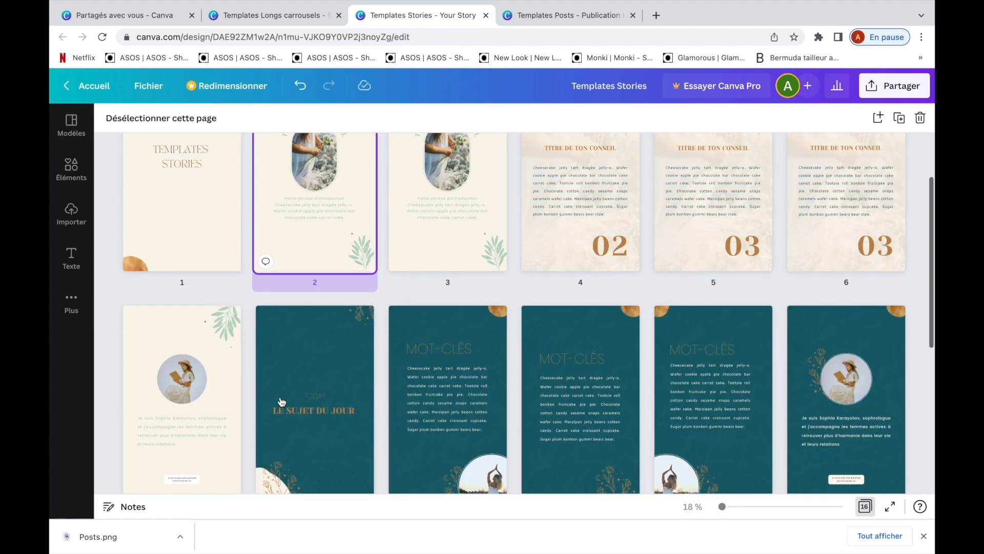
left_click(182, 390, "shift")
left_click(894, 123)
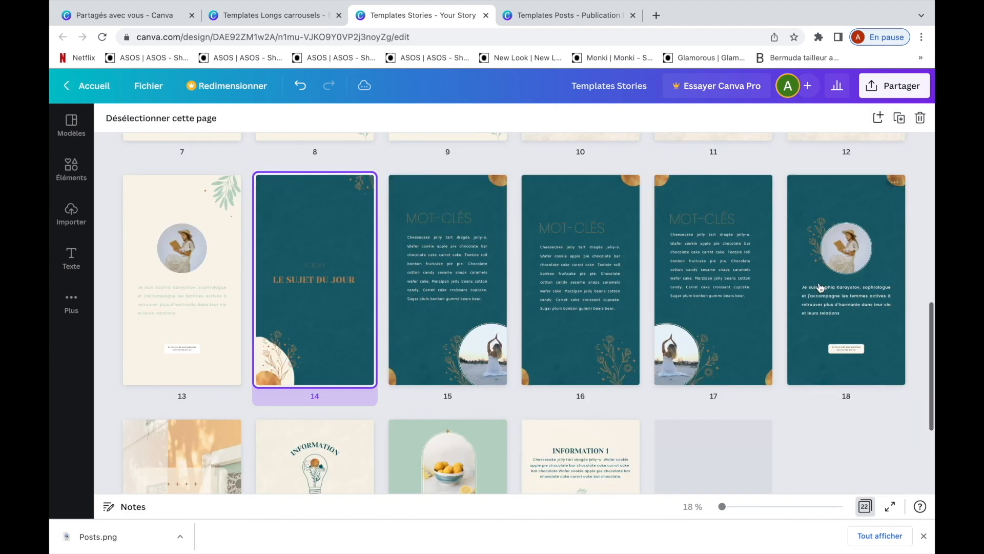
- Duplicate the remaining story template pages in groups
left_click(820, 288, "shift")
left_click(898, 124)
scroll(840, 225, "up", 2)
left_click(835, 232)
left_click(899, 124)
left_click(328, 313)
left_click(899, 126)
left_click(610, 333)
left_click(685, 342, "shift")
left_click(898, 124)
- Open the duplicated story on page 8 and replace its curved title with "ETRE UN BONNE SANTE"
scroll(543, 347, "up", 10)
scroll(343, 319, "up", 5)
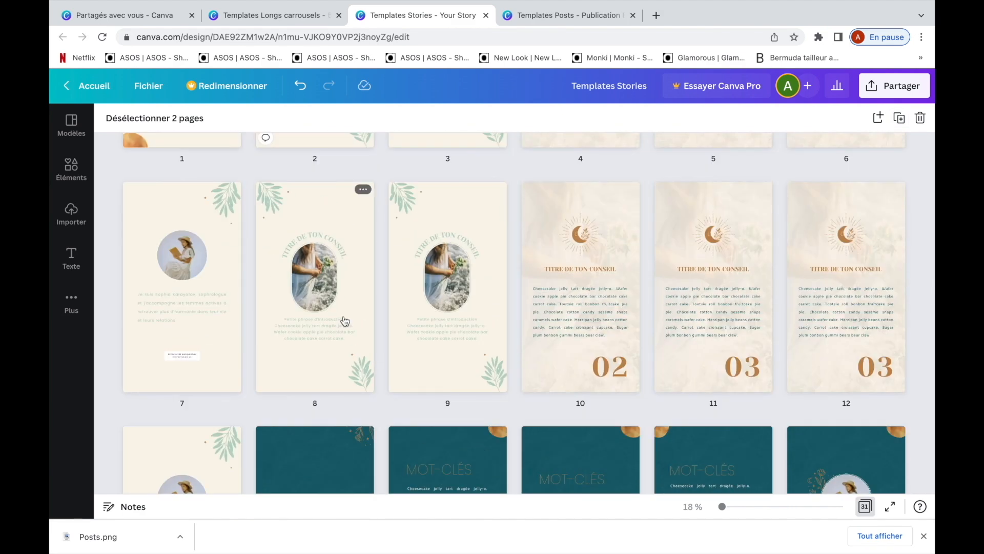
left_click(334, 323)
left_click(865, 506)
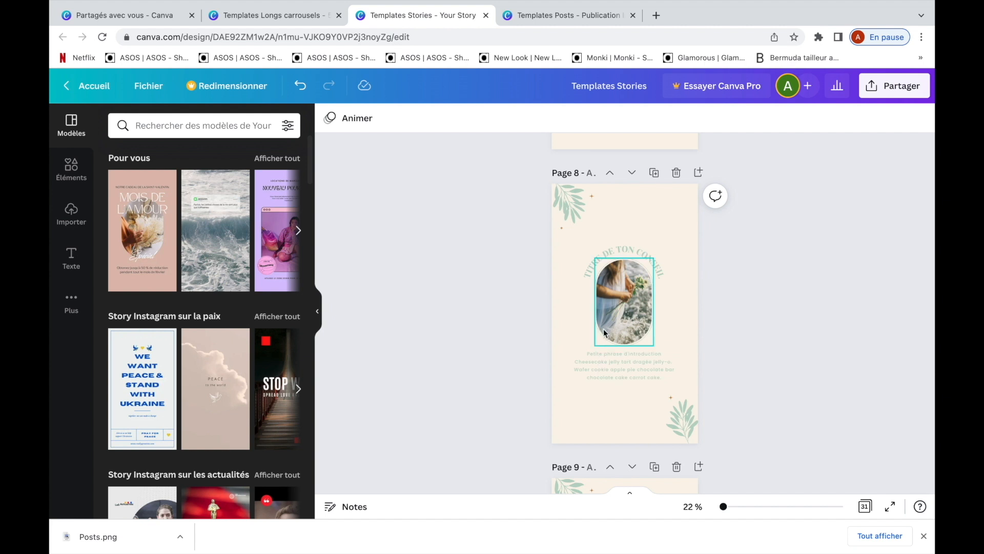
double_click(620, 256)
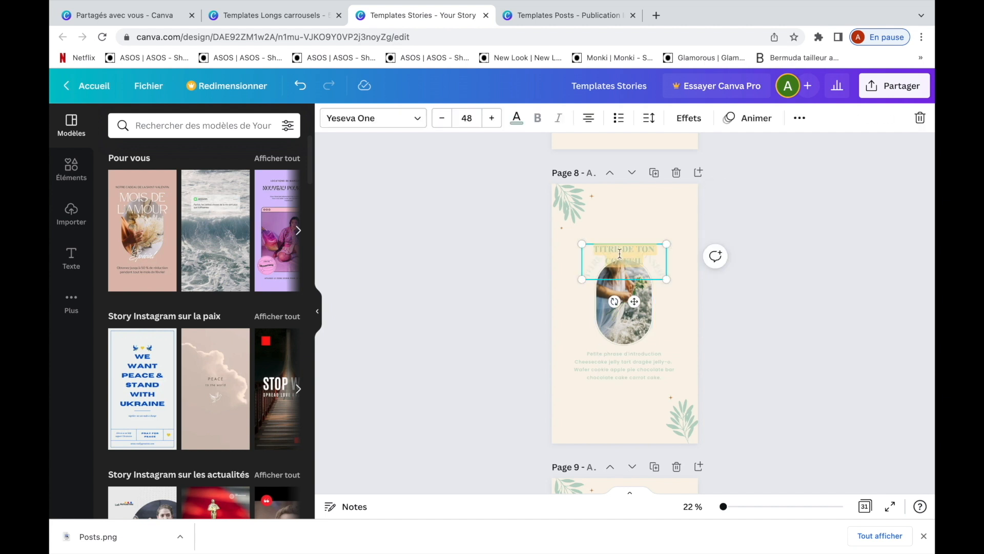
type("ETRE UN BONNE SANTE")
left_click(550, 358)
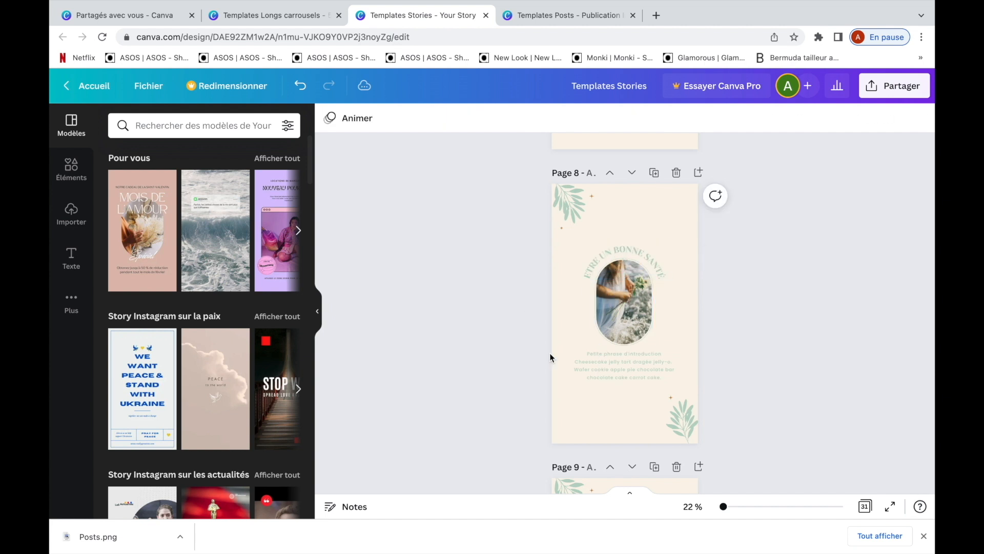
- Recolour the introduction paragraph on page 8 dark teal and select the curved title above the photo
scroll(565, 360, "down", 1)
left_click(587, 352)
left_click(516, 118)
left_click(188, 183)
left_click(617, 239)
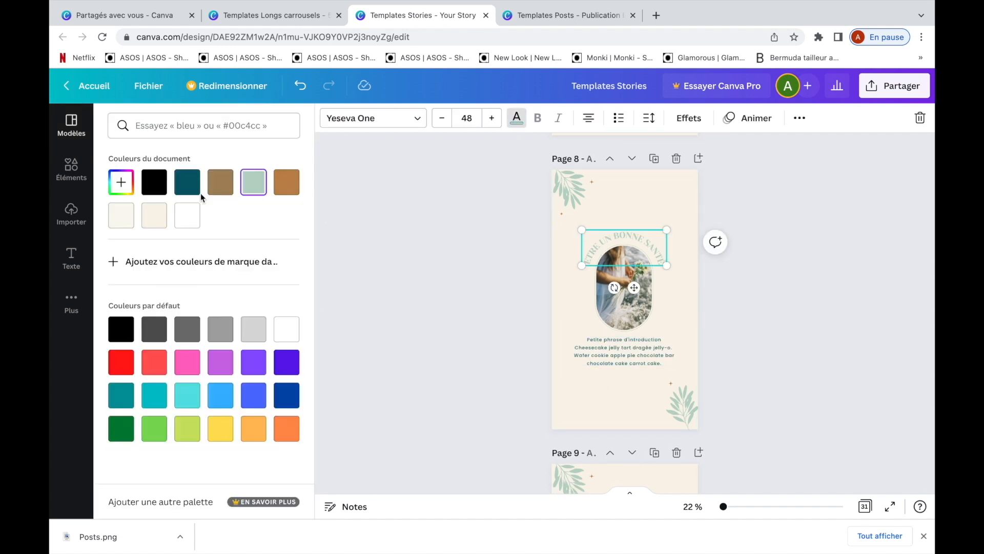
- Place an uploaded image into the arched photo frame on page 8
left_click(71, 124)
left_click(71, 213)
left_click_drag(130, 342, 624, 287)
left_click(444, 319)
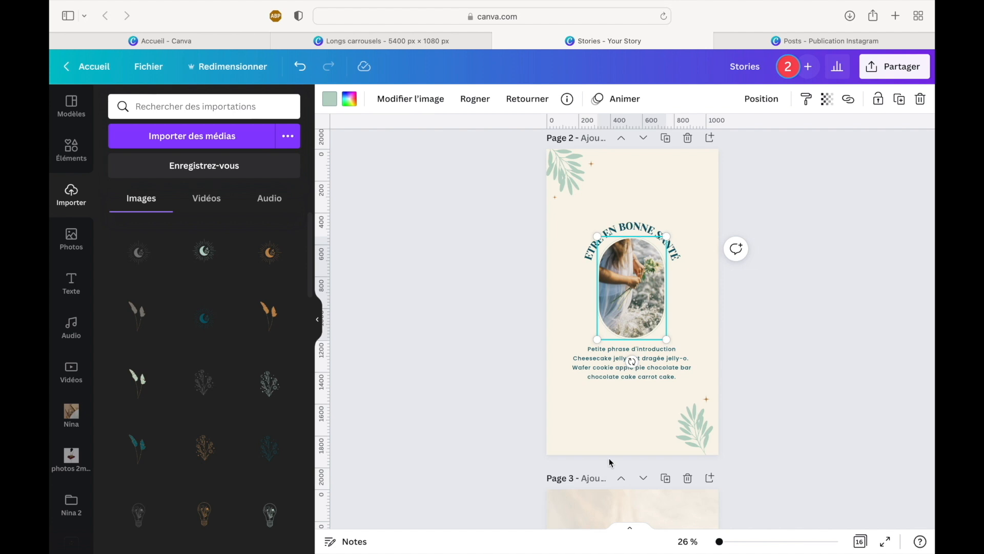
- In the Stories design, prepare a PNG download and set its size multiplier to 1.5
left_click(878, 75)
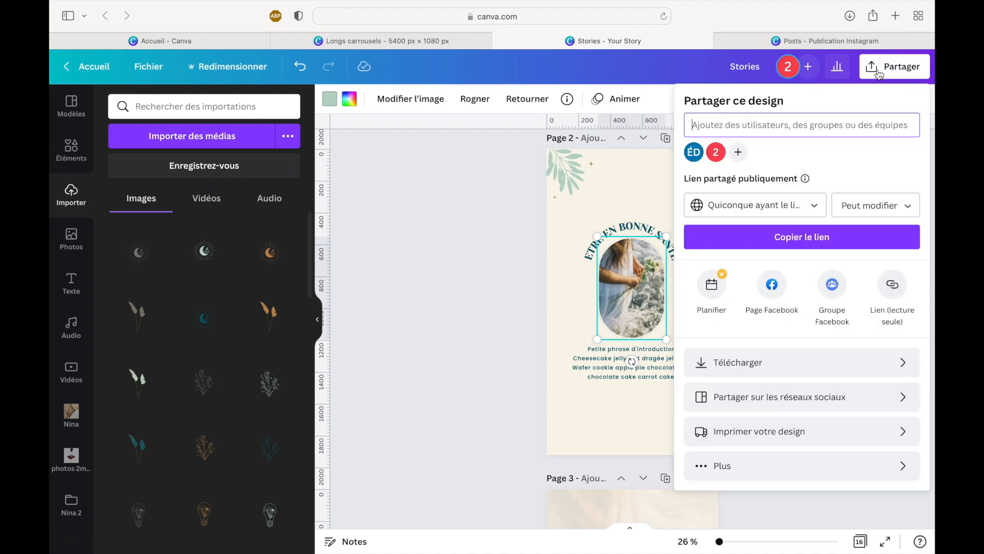
left_click(756, 363)
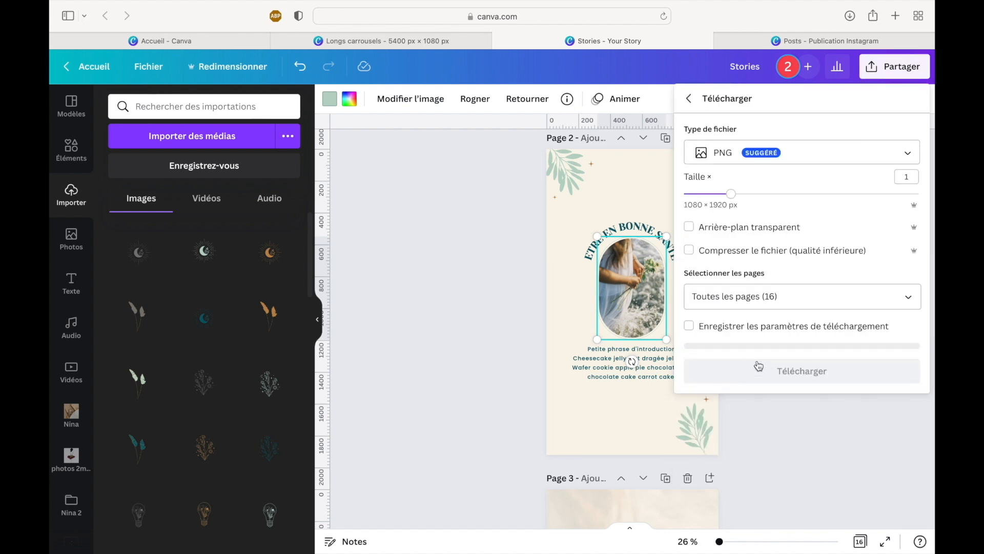
left_click_drag(731, 194, 794, 199)
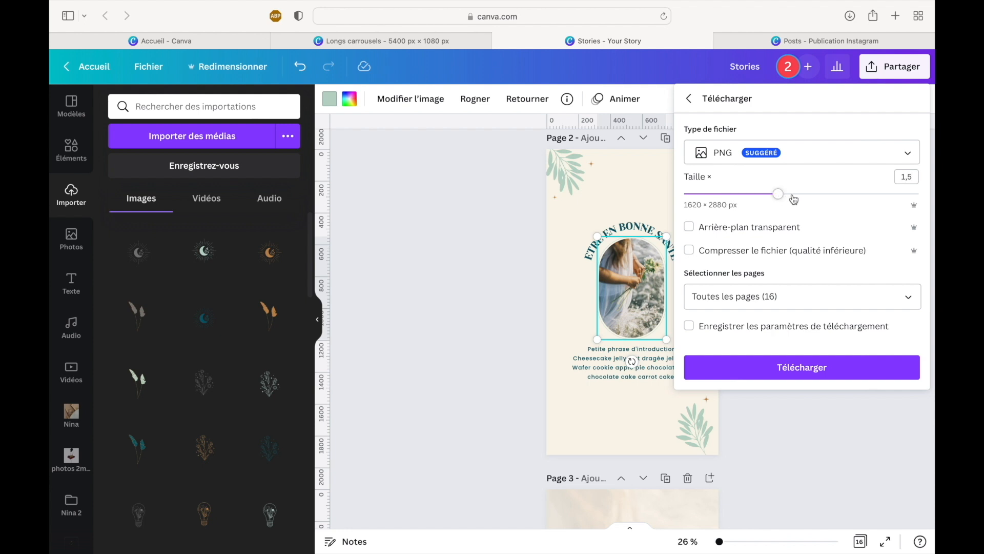
- Select only pages 2 to 6 for the PNG download, and close the download settings without downloading
left_click(767, 297)
left_click(762, 331)
scroll(763, 364, "down", 2)
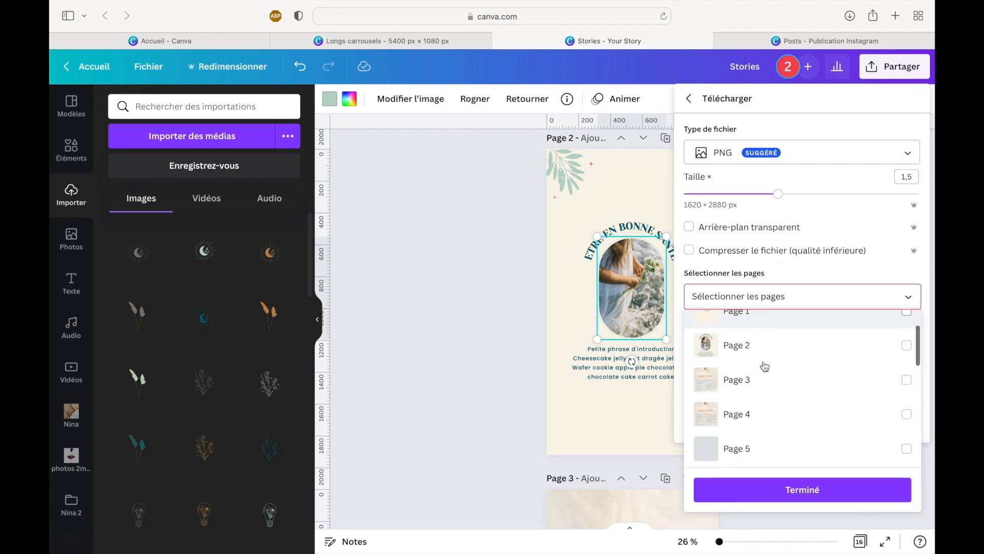
left_click(760, 349)
left_click(760, 382)
left_click(757, 419)
scroll(756, 418, "down", 2)
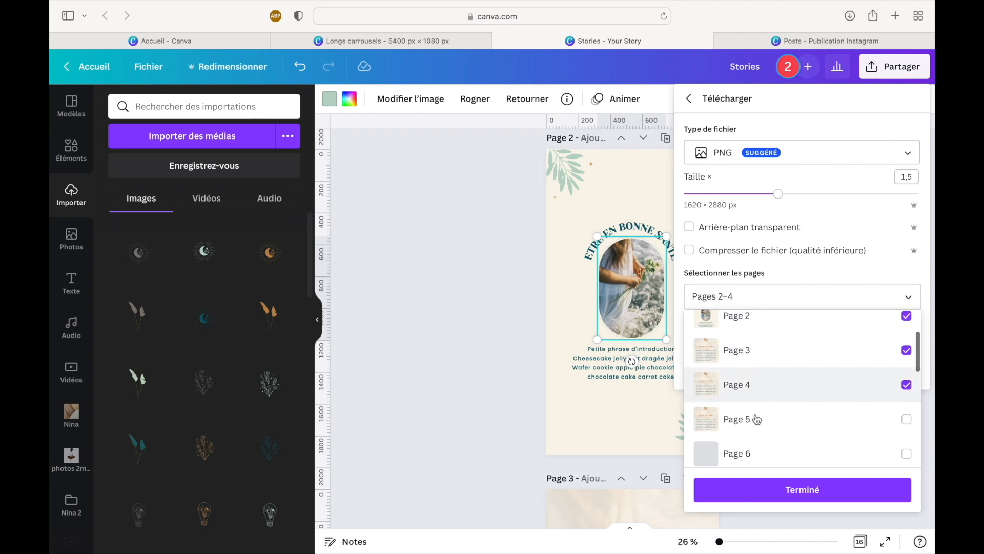
left_click(759, 381)
left_click(755, 402)
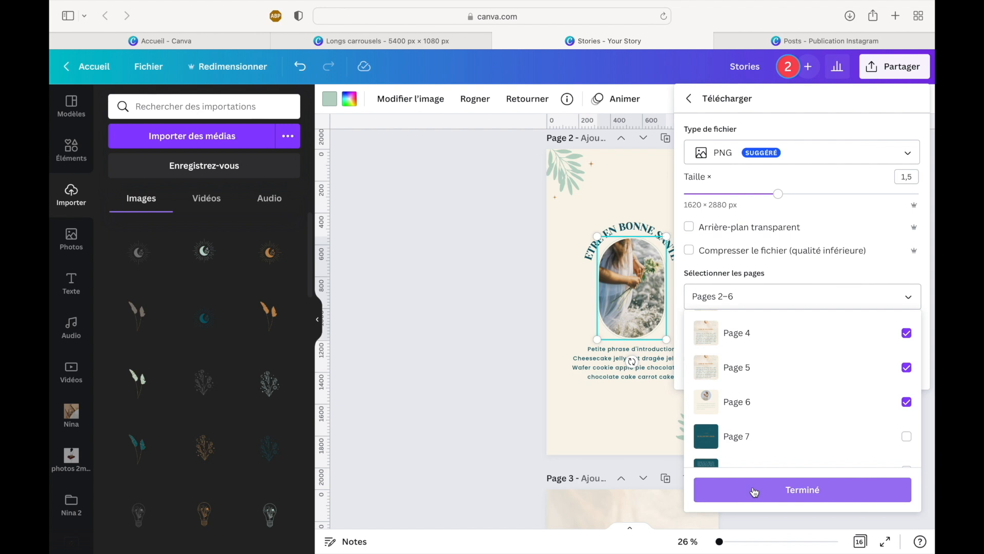
left_click(729, 482)
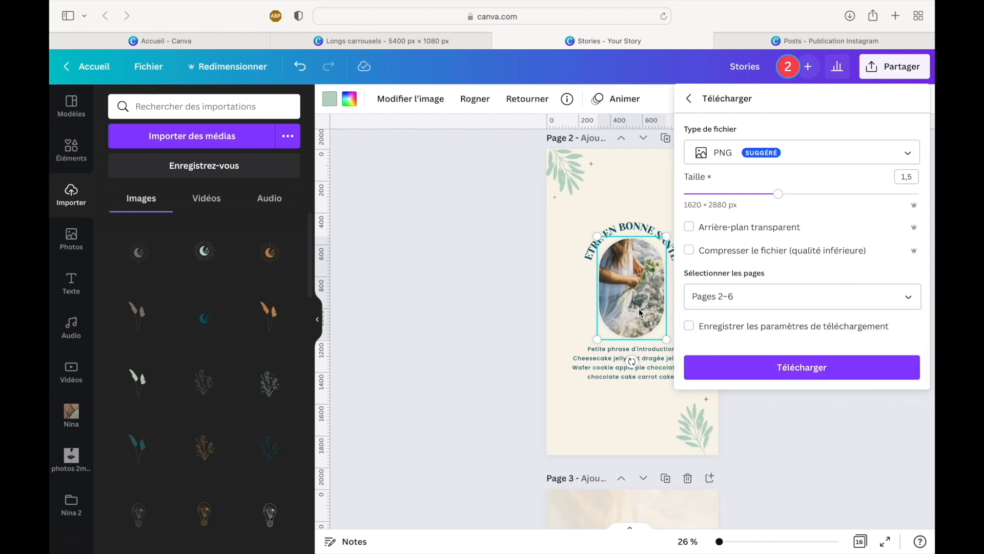
scroll(639, 311, "up", 1)
scroll(639, 311, "down", 1)
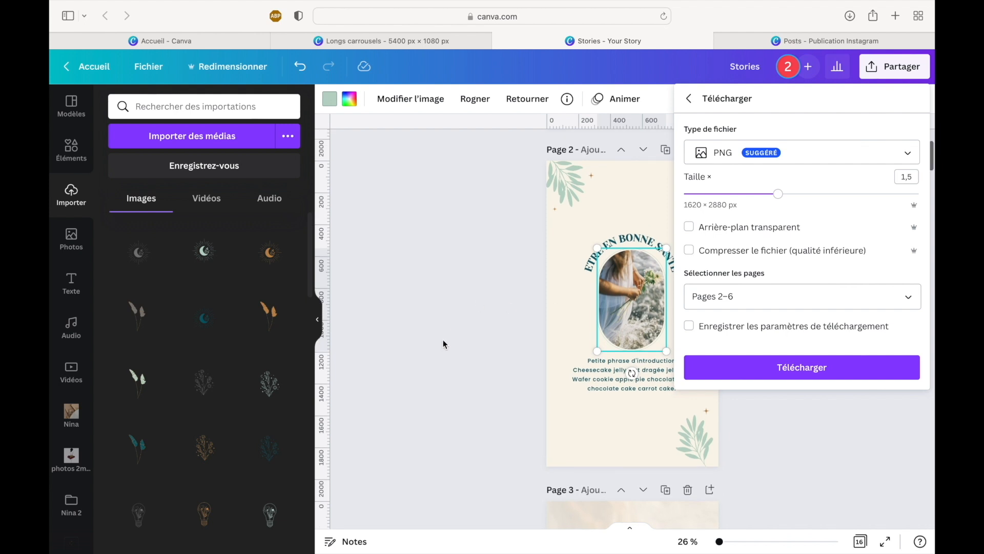
left_click(434, 324)
left_click(434, 324)
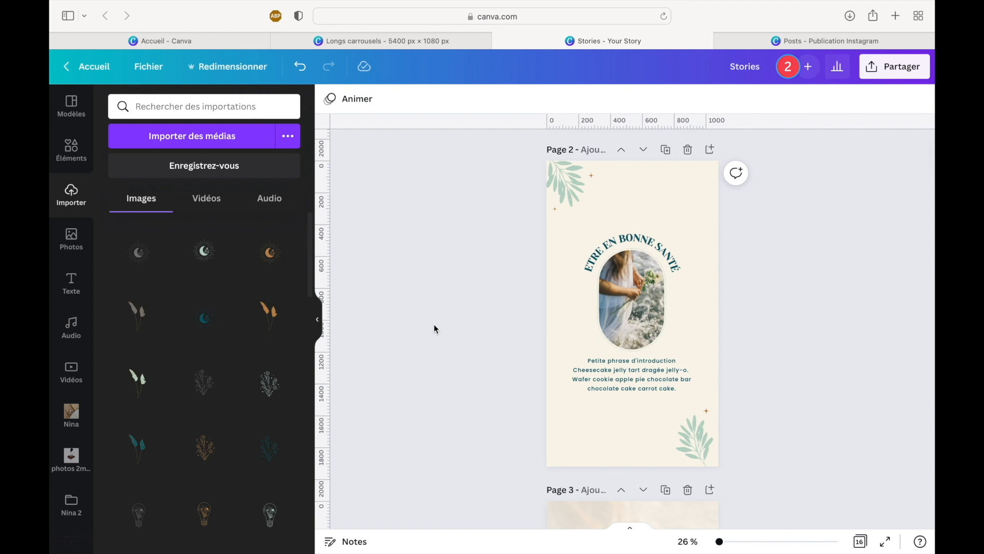
- Animate page 2 with the Fondu page animation and set its duration to 6.0 seconds
left_click(358, 104)
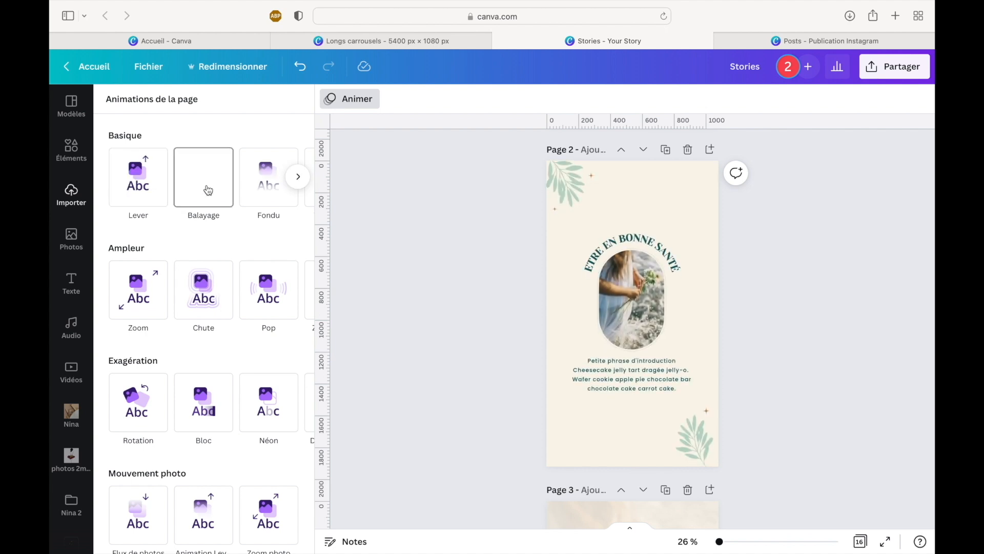
left_click(266, 192)
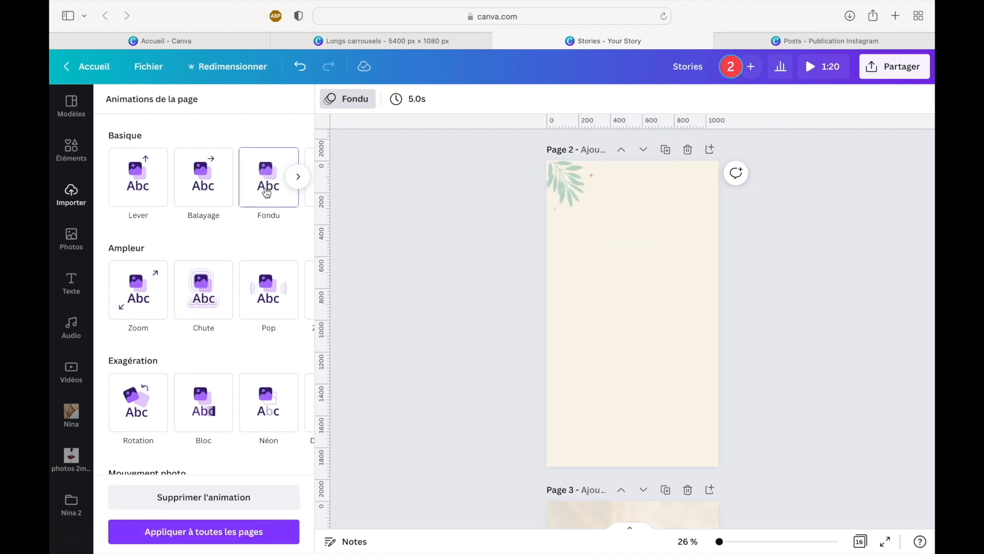
left_click(409, 101)
left_click_drag(429, 149, 430, 159)
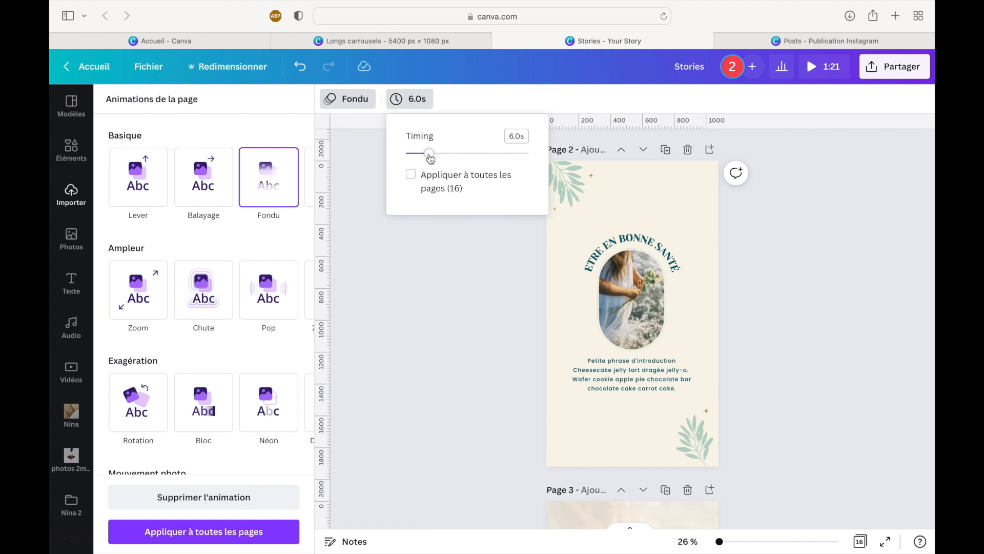
left_click(468, 265)
- Animate page 3 with the Fondu page animation and set its duration to 6.5 seconds
scroll(469, 264, "down", 6)
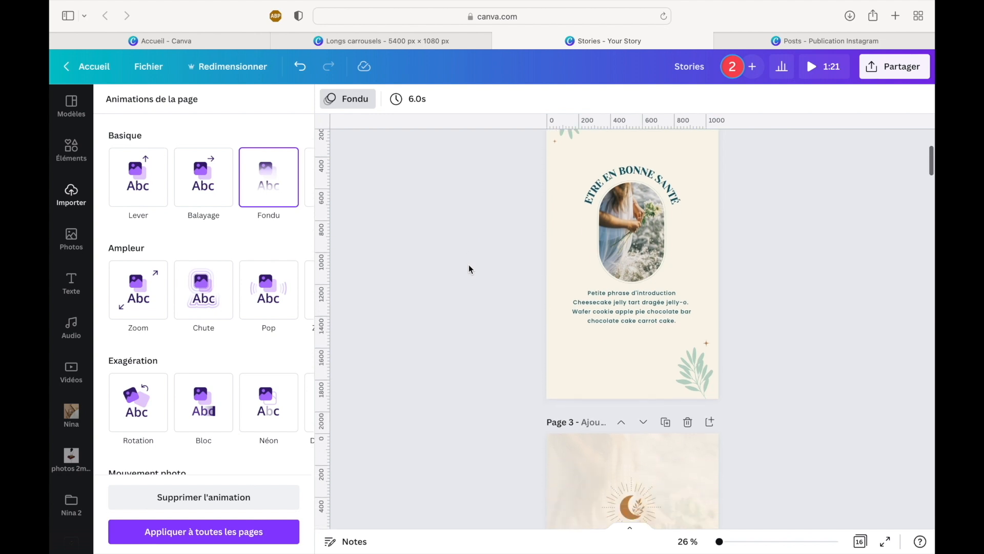
scroll(469, 265, "down", 2)
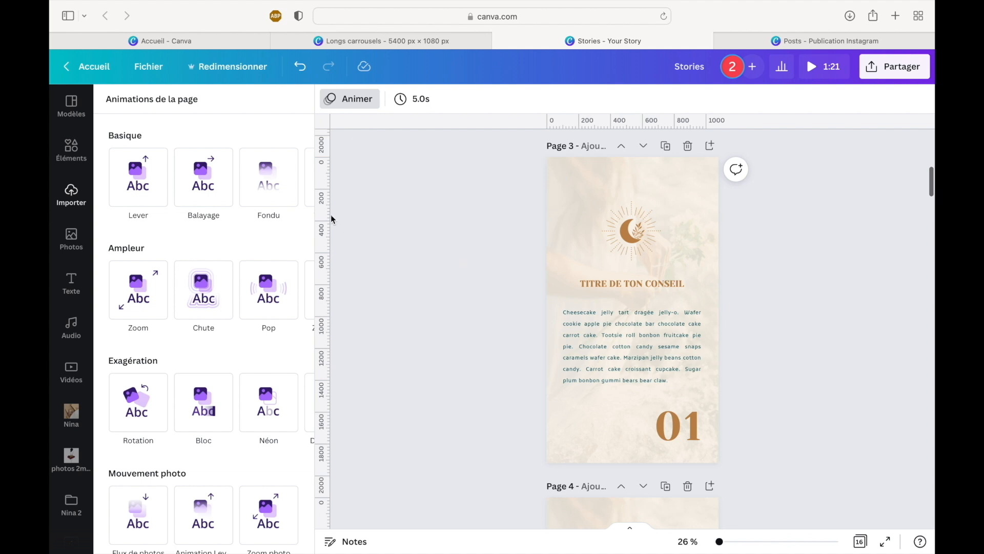
left_click(272, 193)
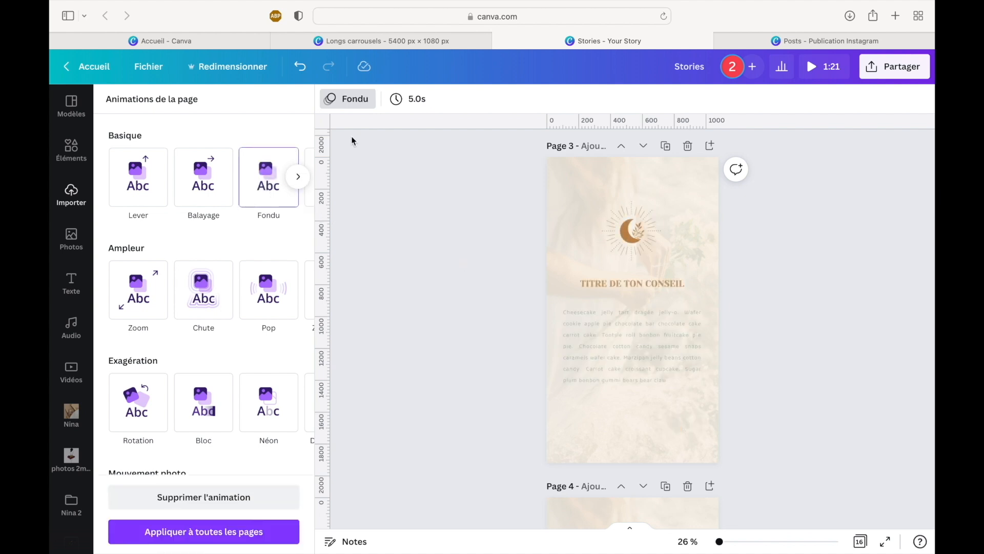
left_click(410, 101)
left_click_drag(423, 154, 432, 157)
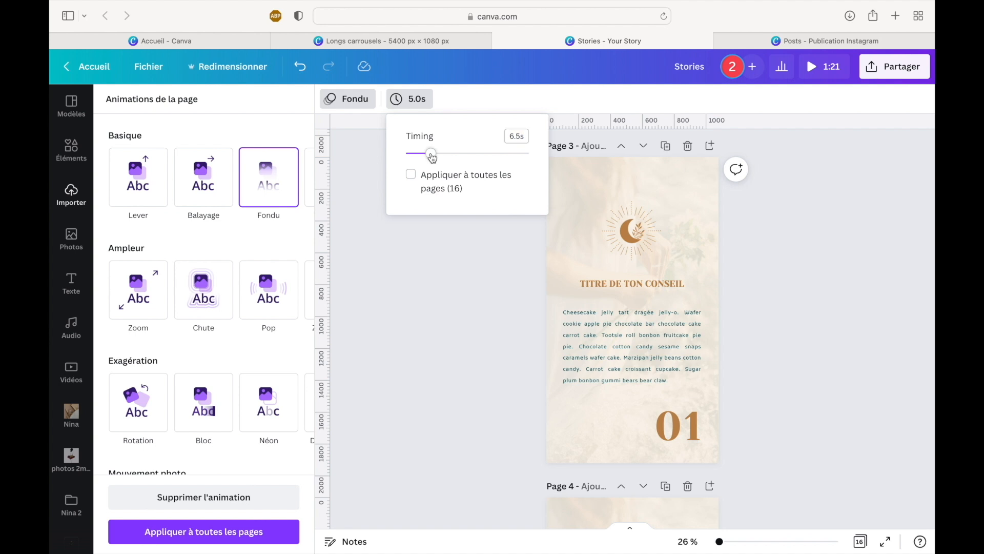
- Apply the Fondu animation to page 4 and set a 6.5-second duration for all pages
scroll(463, 290, "down", 5)
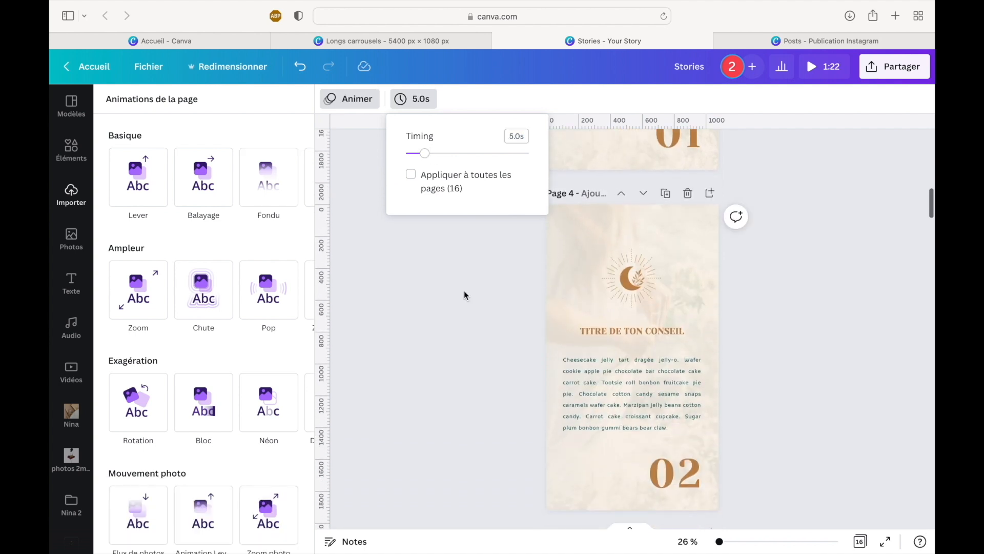
left_click(261, 177)
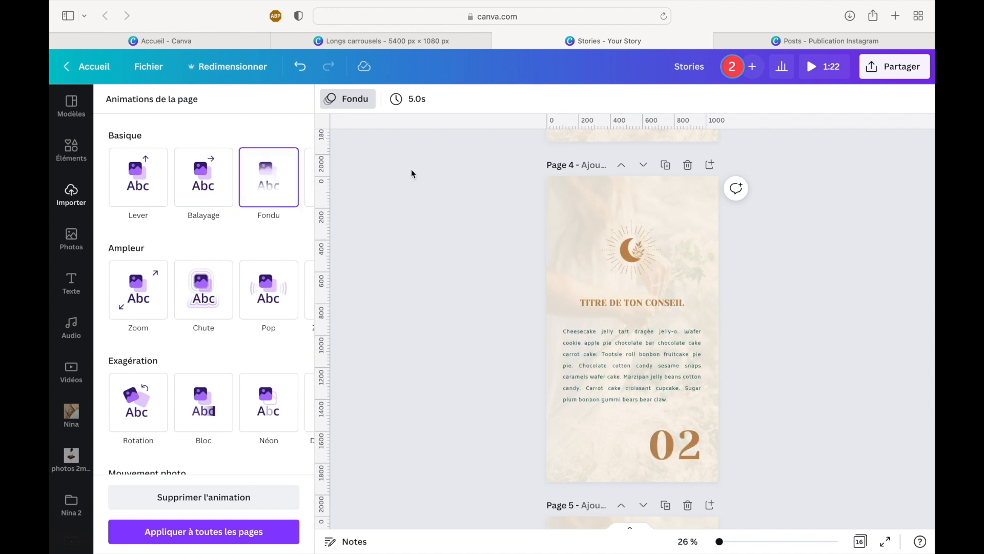
left_click(410, 101)
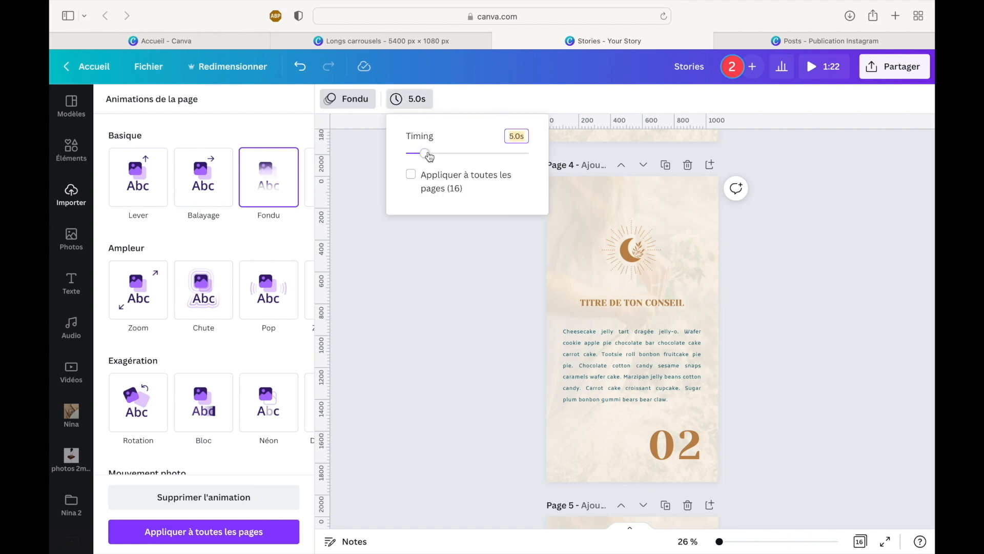
left_click_drag(429, 155, 433, 156)
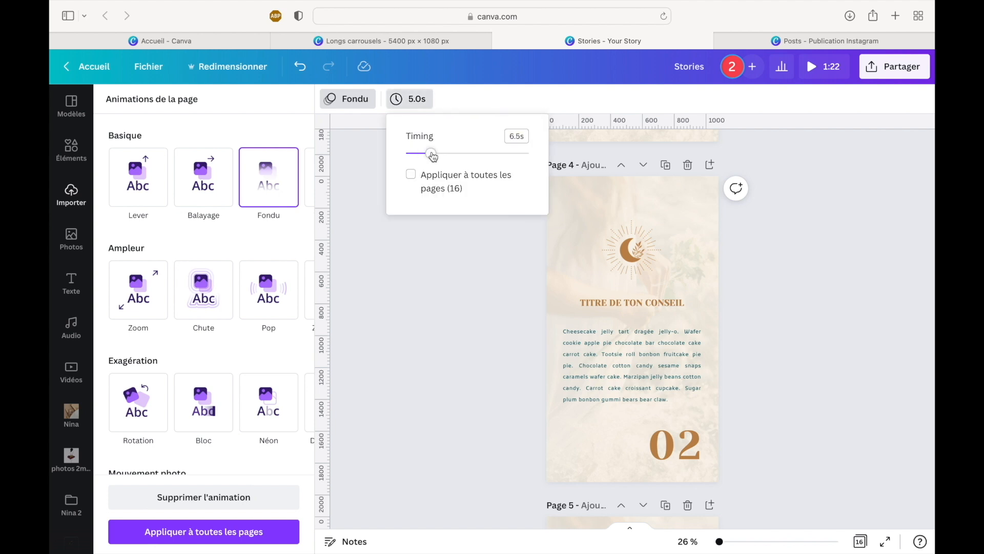
left_click(411, 175)
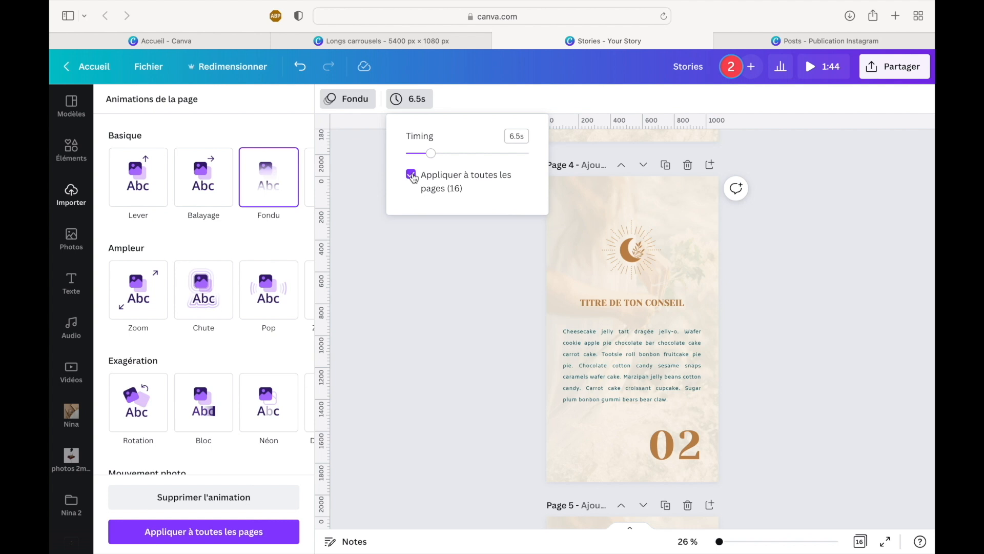
left_click(456, 250)
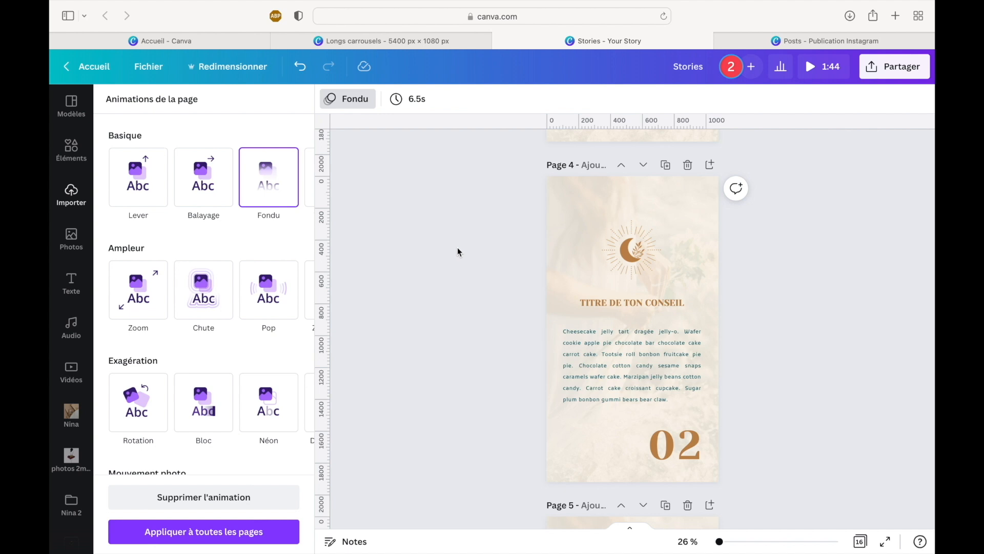
- Open the design's download settings and choose Vidéo MP4 as the file type
left_click(878, 70)
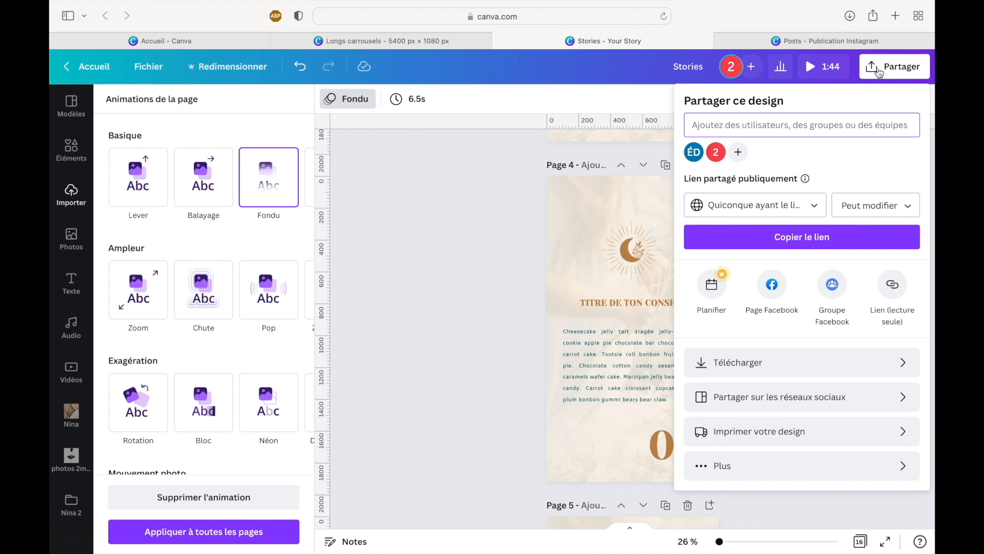
left_click(783, 362)
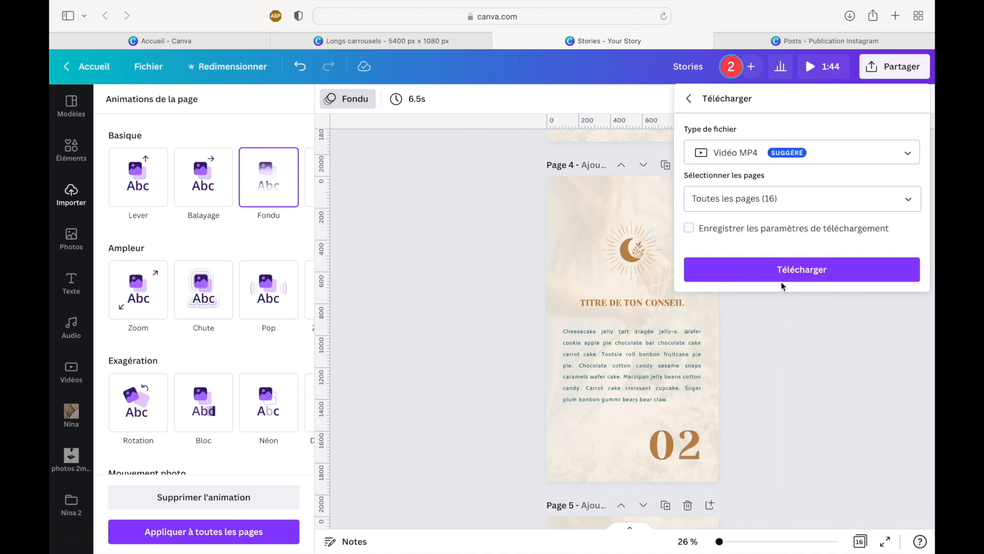
left_click(763, 157)
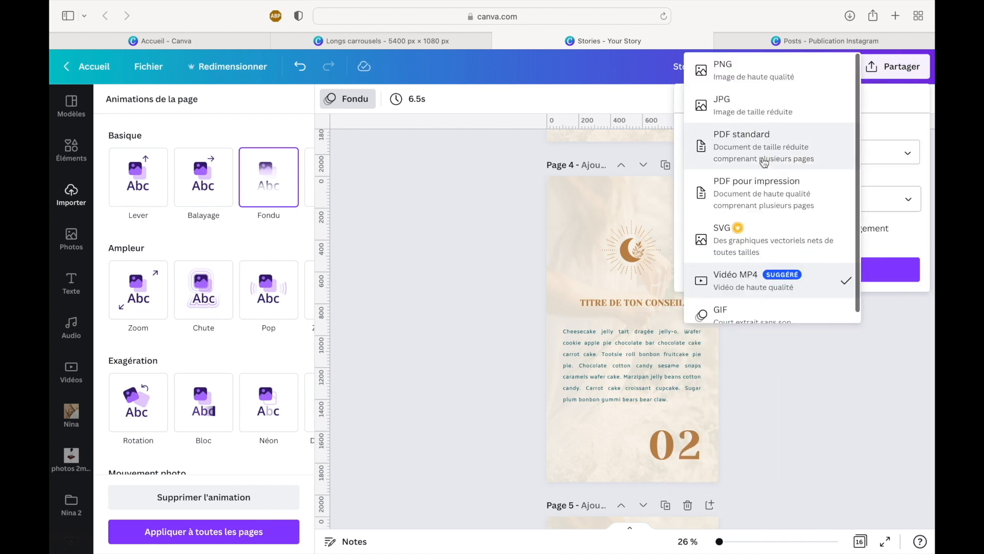
left_click(740, 282)
- Limit the MP4 export to pages 2 to 6 and download the video
left_click(765, 195)
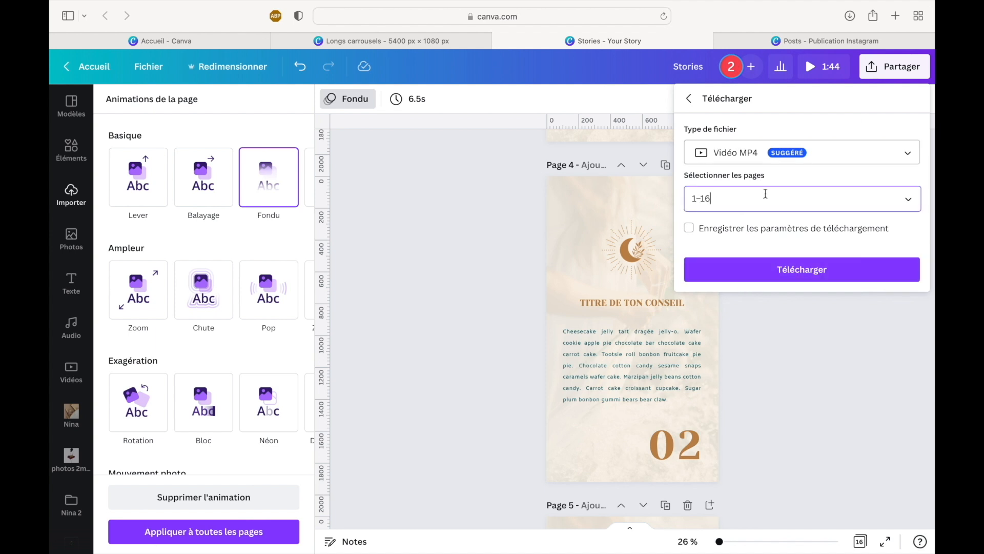
left_click(743, 298)
scroll(759, 273, "down", 2)
left_click(760, 273)
left_click(756, 305)
left_click(753, 339)
scroll(753, 336, "down", 3)
left_click(761, 267)
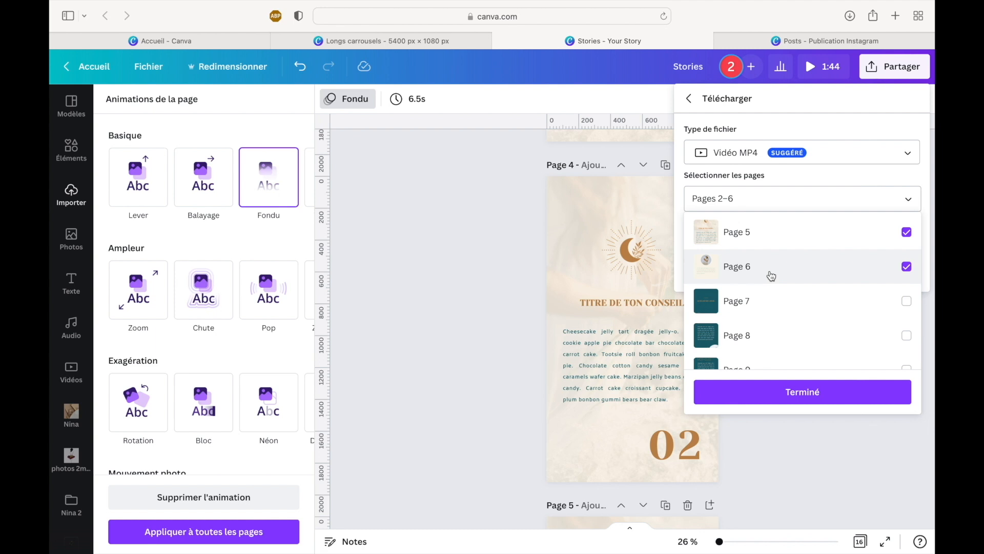
left_click(747, 395)
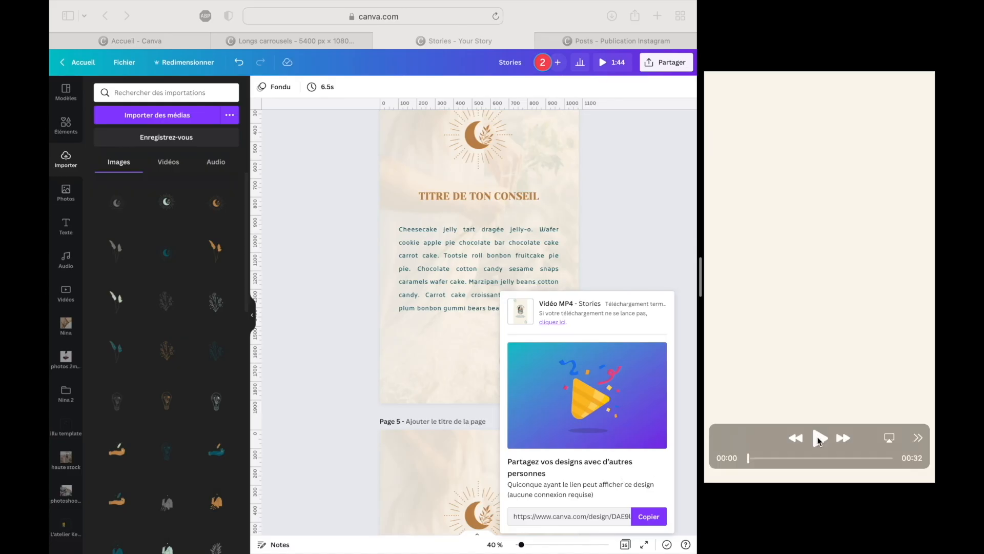
- Play the downloaded story video to check the Fondu animation, then stop the preview
left_click(818, 438)
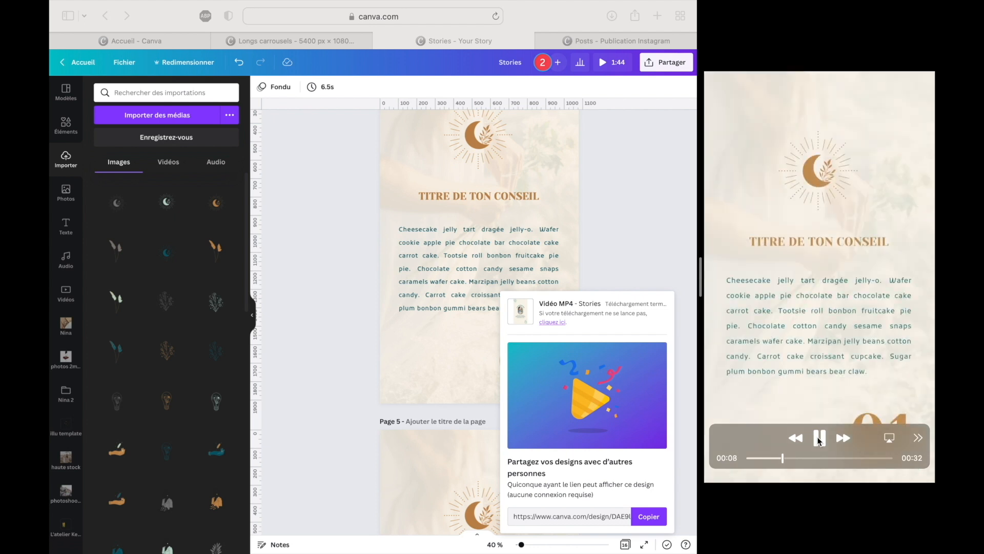
left_click(819, 439)
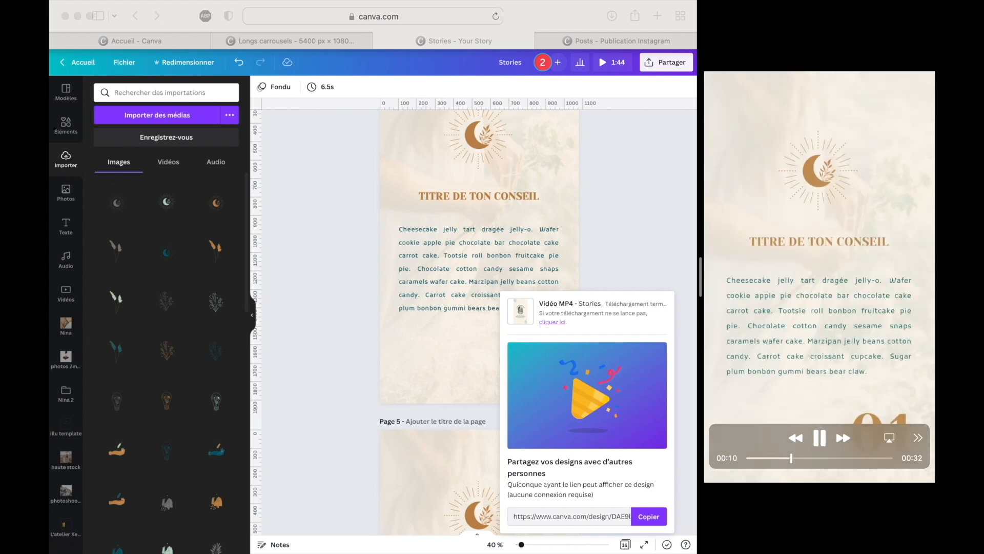
mouse_move(750, 3)
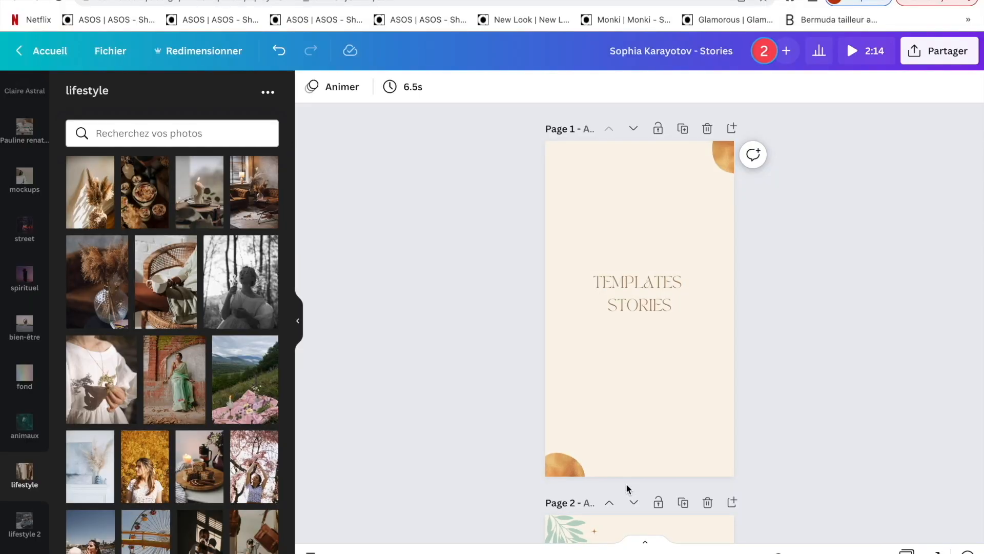
- Duplicate page 18, the reel cover template with the title TITRE DU POST
scroll(626, 488, "down", 15)
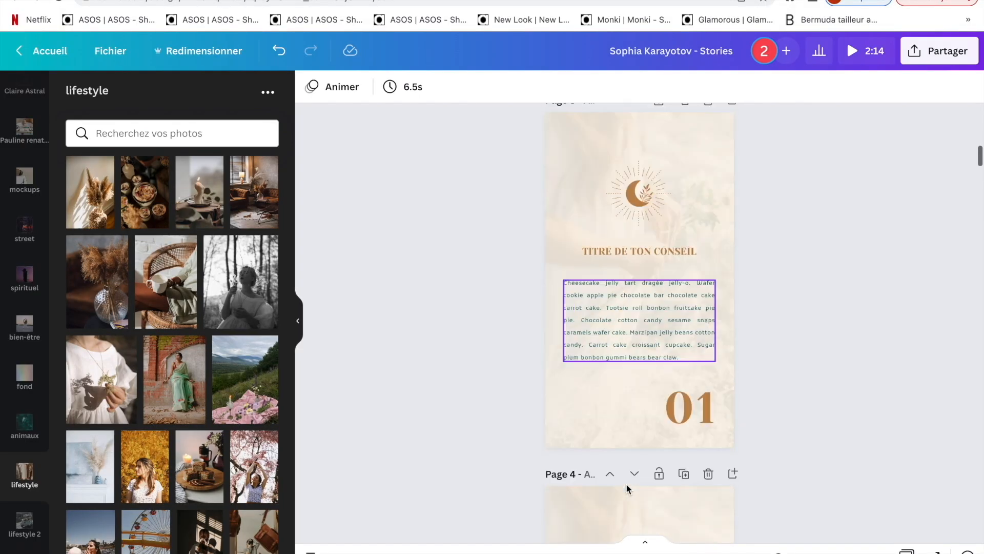
scroll(627, 488, "down", 15)
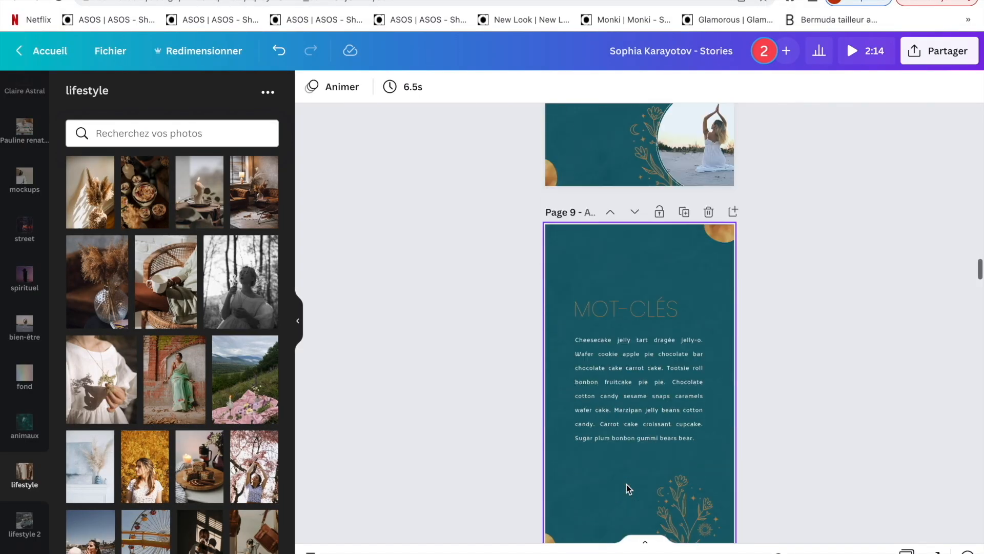
scroll(627, 488, "down", 20)
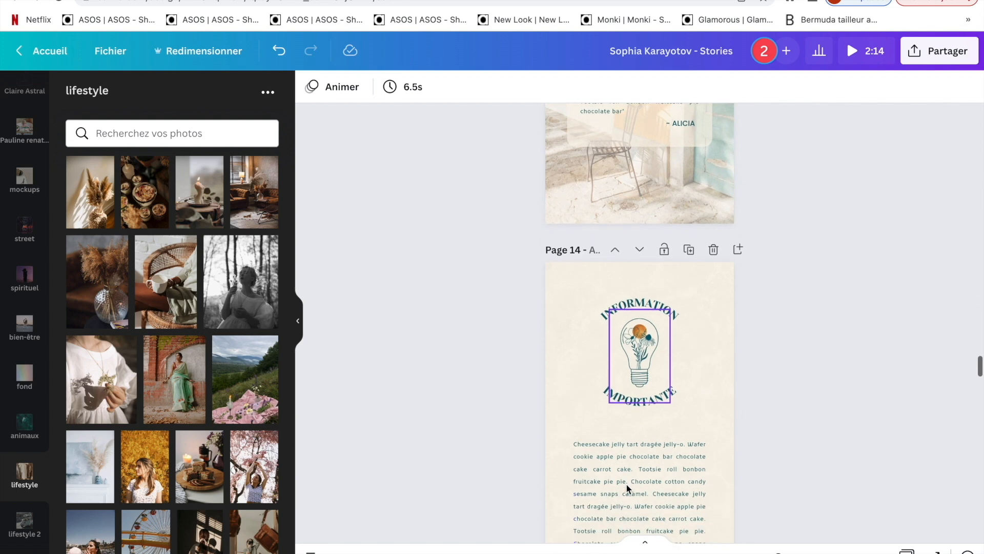
scroll(627, 488, "down", 12)
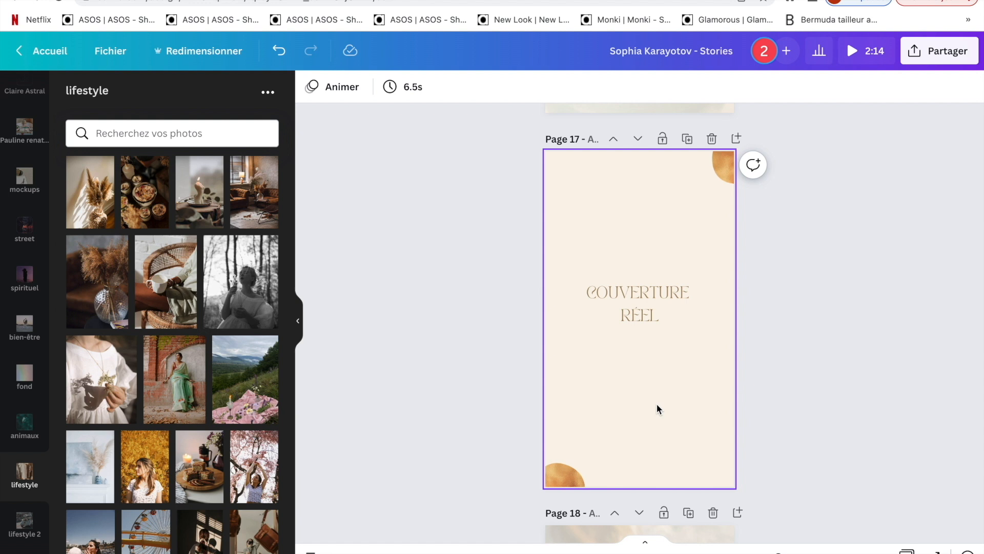
scroll(658, 408, "down", 6)
scroll(658, 408, "down", 2)
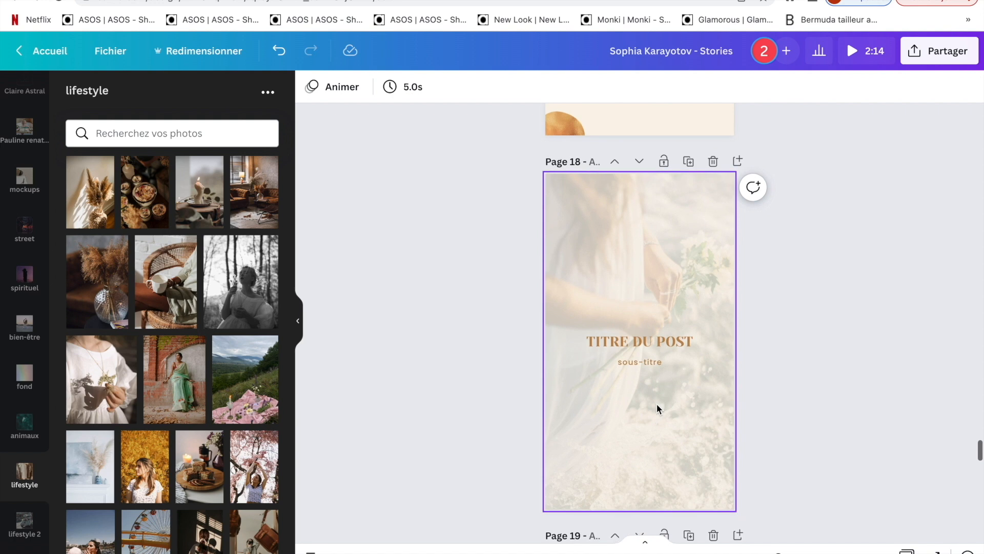
left_click(689, 162)
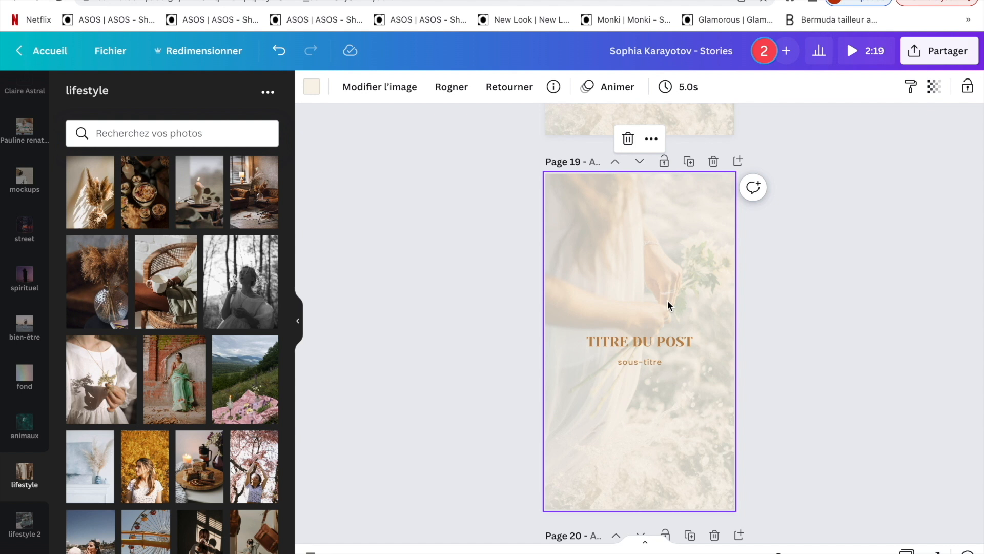
- Replace page 19's title with "NOUVEAU COACHING" and its subtitle with "à partir du mois d'octobre"
left_click(666, 341)
left_click(666, 340)
type("NOUV")
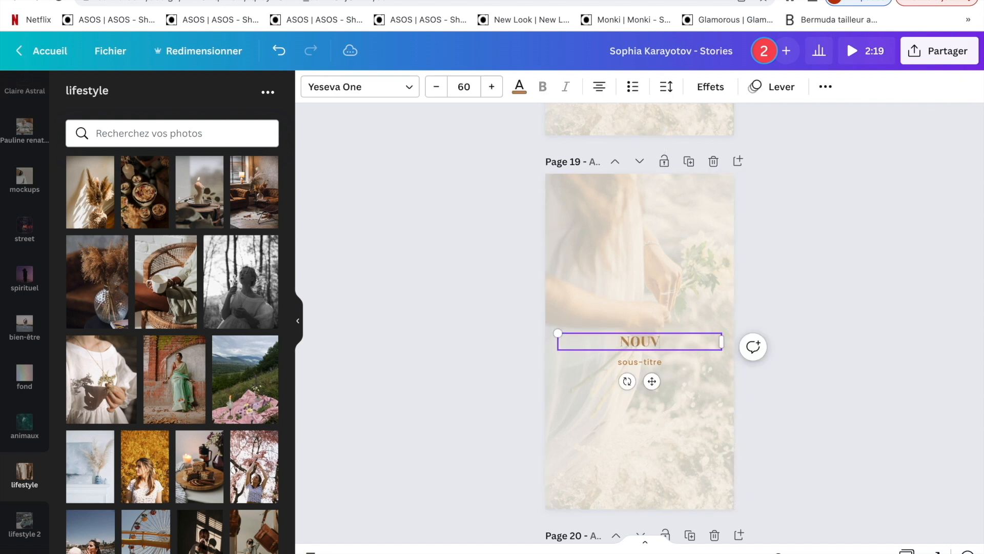
type("EAU COACHING")
double_click(660, 365)
type("à parti")
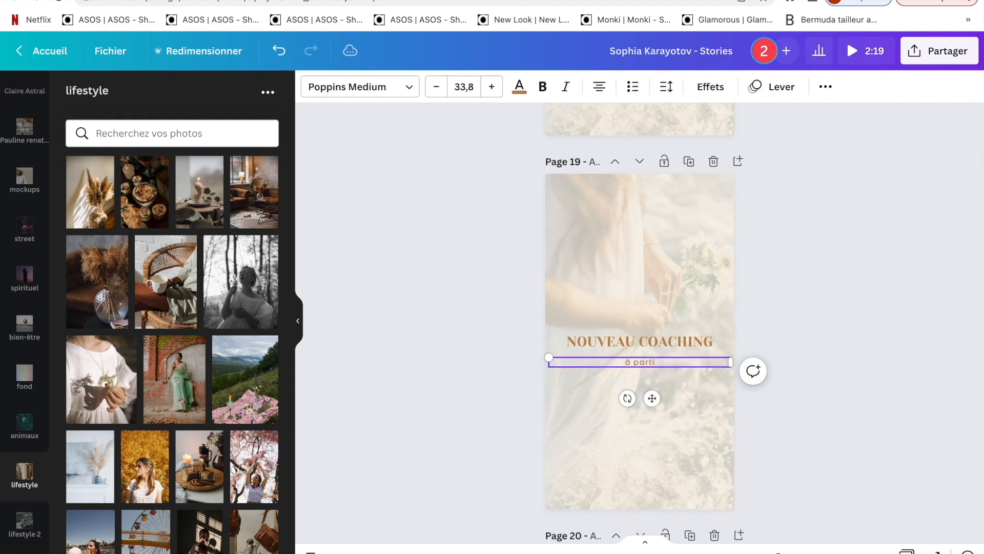
type("r du mois d'octobre")
left_click(506, 300)
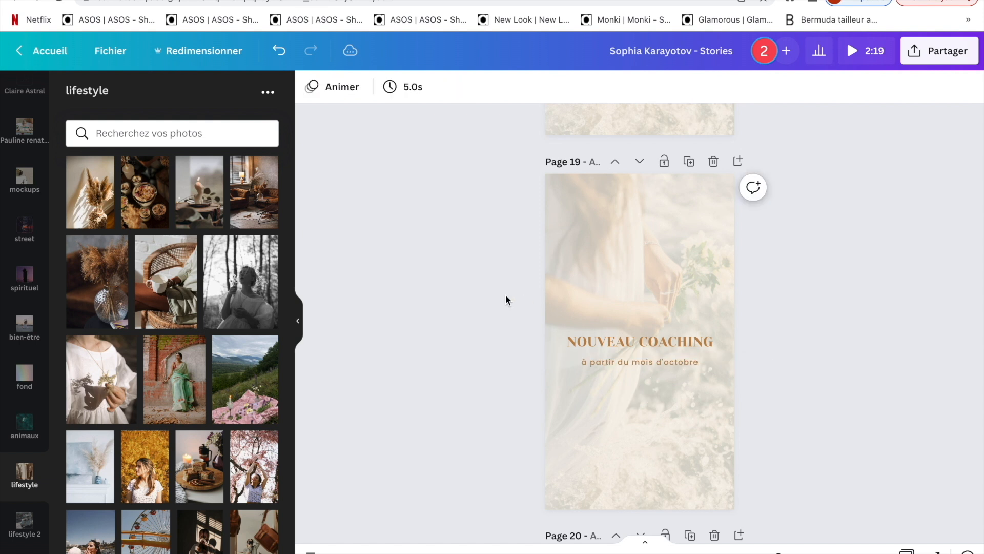
- Replace page 19's background photo with the pampas grass photo from the lifestyle folder and set its transparency to 14
left_click_drag(90, 193, 598, 256)
left_click(934, 87)
mouse_move(821, 141)
left_mouse_down()
mouse_move(861, 142)
mouse_move(812, 143)
left_mouse_up()
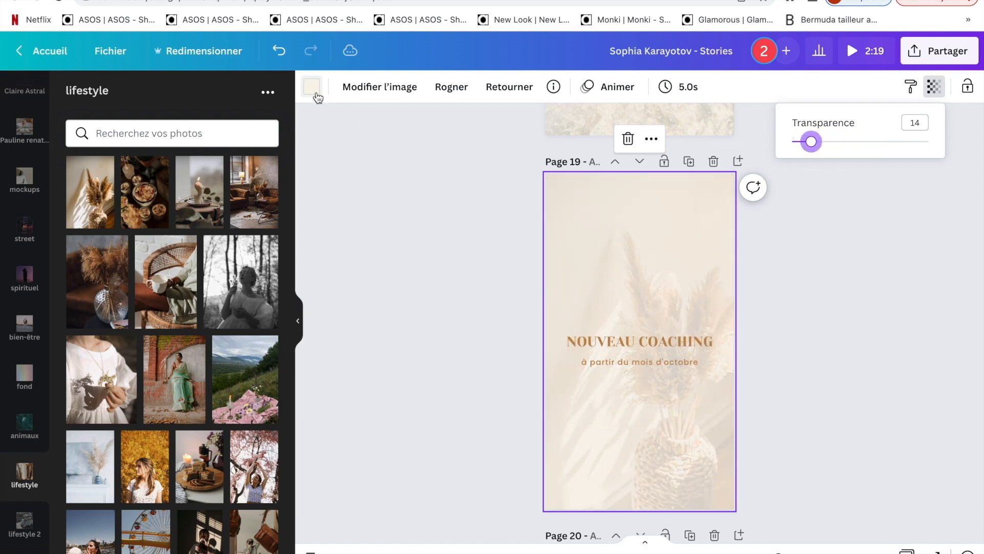
- Change page 19's background colour to the orange-brown from the document colours
left_click(317, 97)
left_click(317, 98)
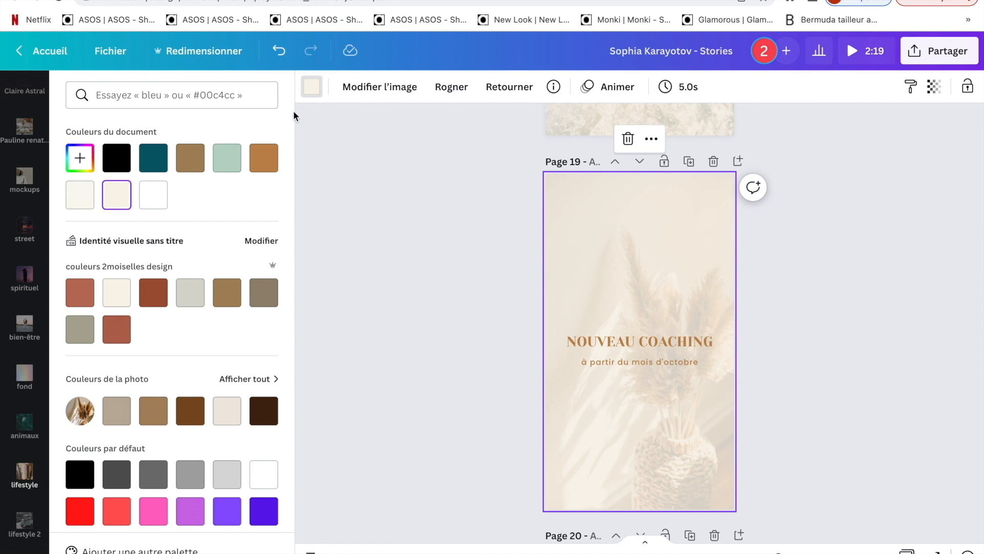
left_click(263, 157)
- Recolour both the title and the subtitle on page 19 with the cream document colour
left_click_drag(520, 341, 577, 345)
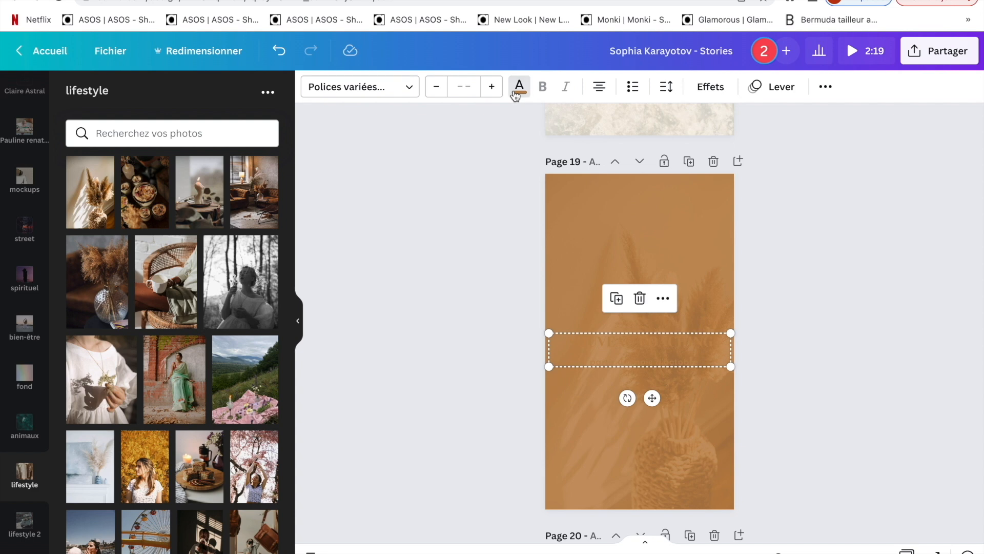
left_click(516, 93)
left_click(116, 195)
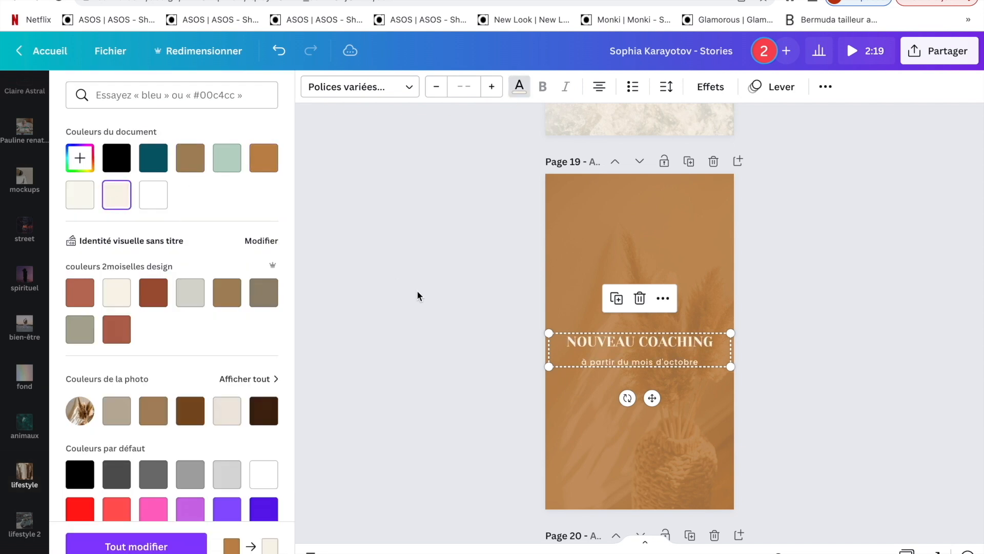
left_click(494, 292)
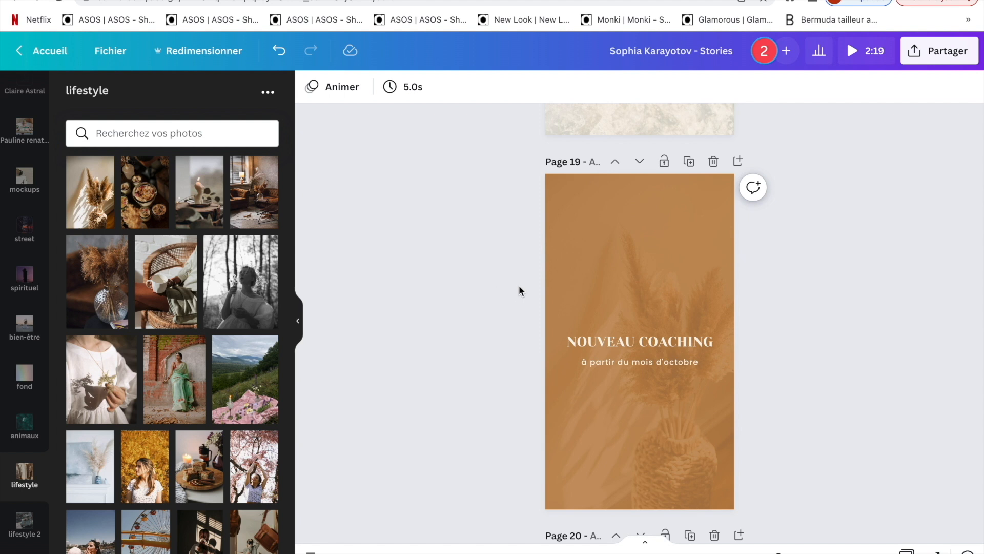
- Open the design's download settings, choose PNG as the file type and set the size to ×3
left_click(923, 51)
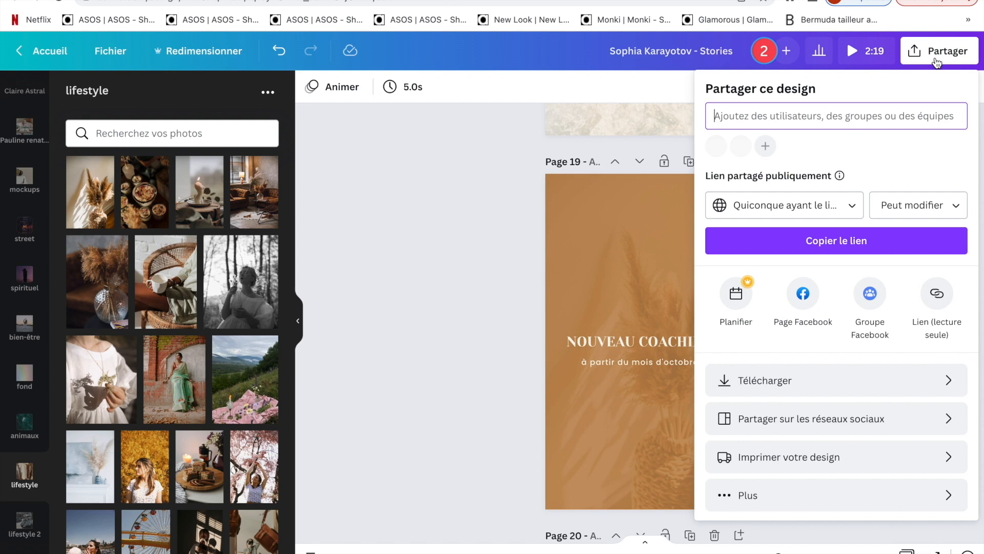
left_click(789, 381)
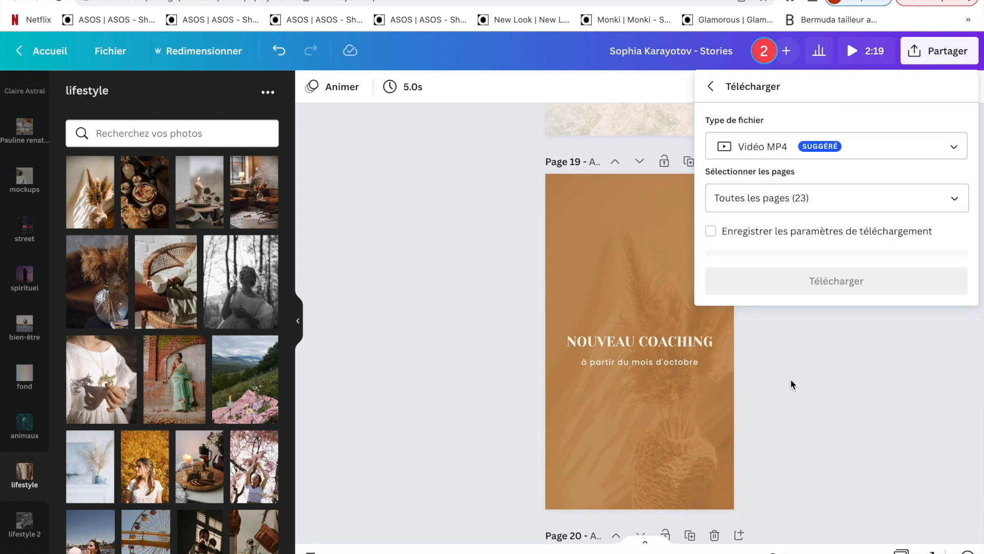
left_click(843, 156)
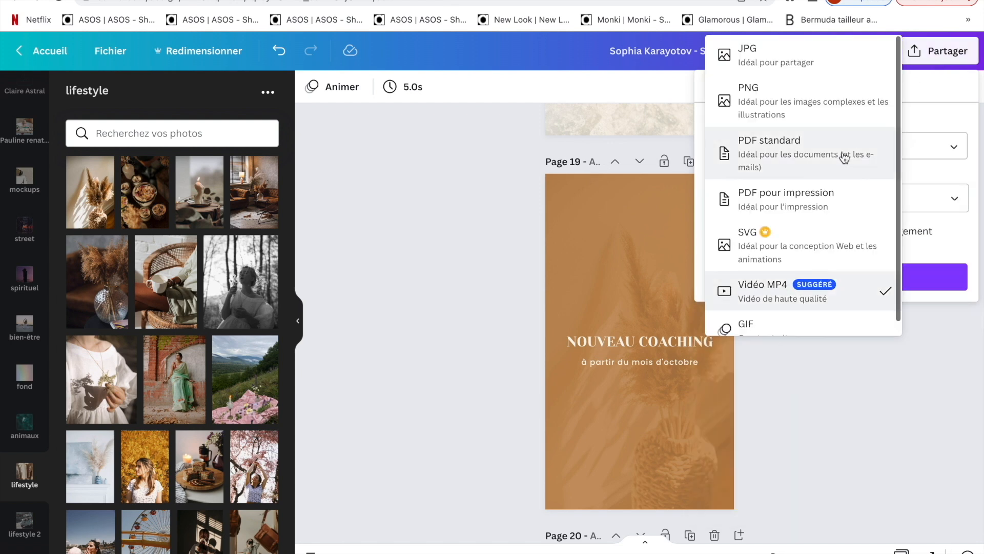
left_click(841, 102)
left_click_drag(917, 195, 966, 193)
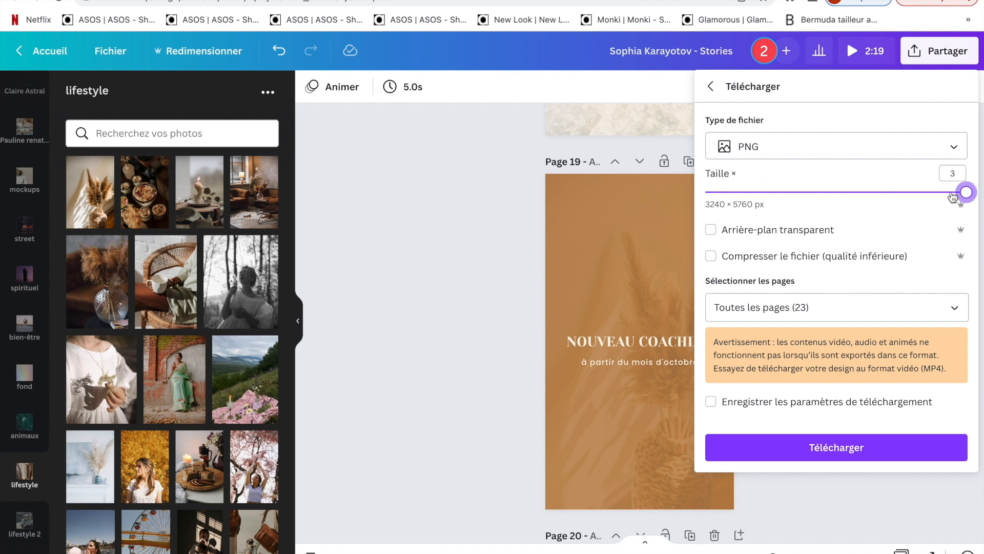
- Limit the PNG export to the current page, page 19, and download the reel cover
left_click(830, 307)
left_click(814, 384)
left_click(806, 521)
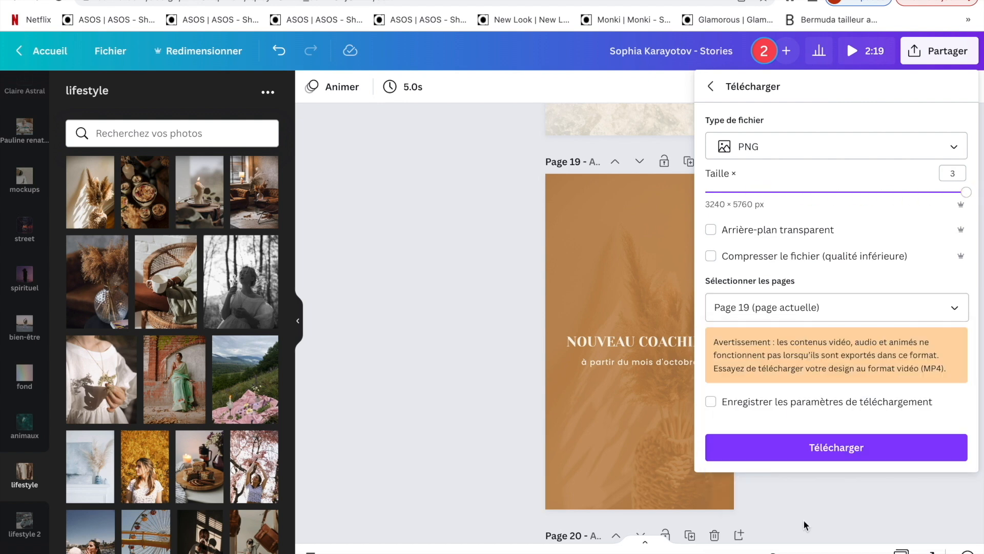
left_click(802, 447)
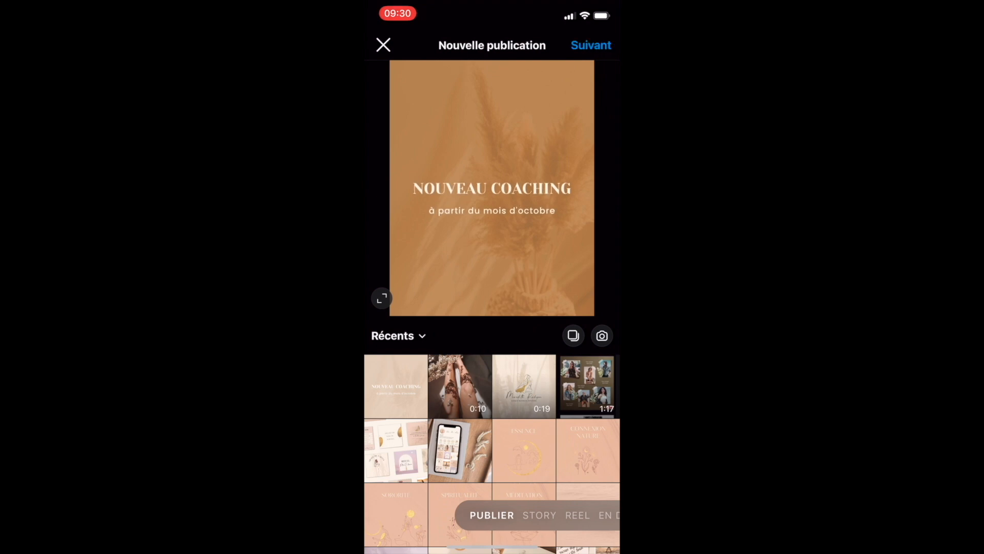
- In Instagram, start a new reel, add the 10-second video of legs and blossoms, and continue to the reel's sharing details
left_click(577, 515)
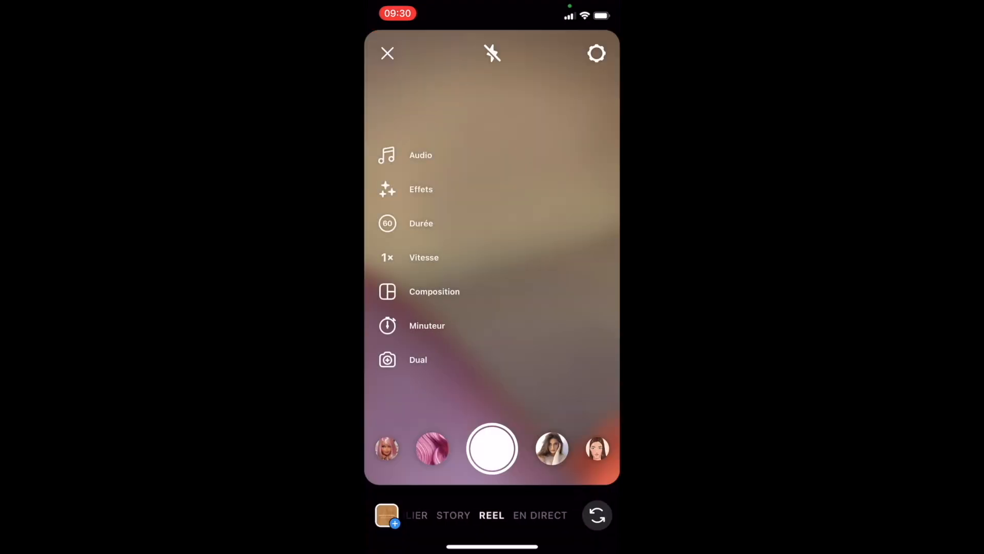
left_click(387, 514)
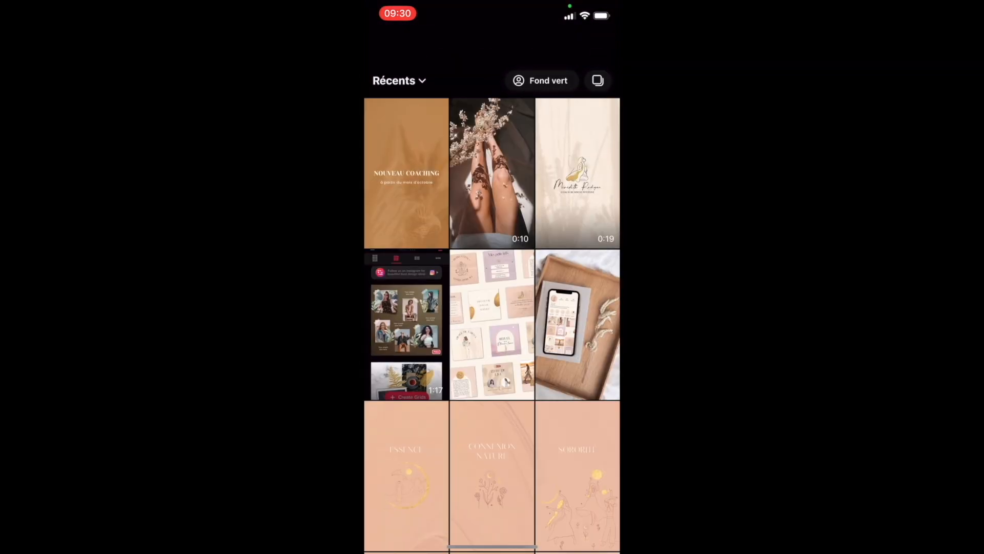
left_click(491, 173)
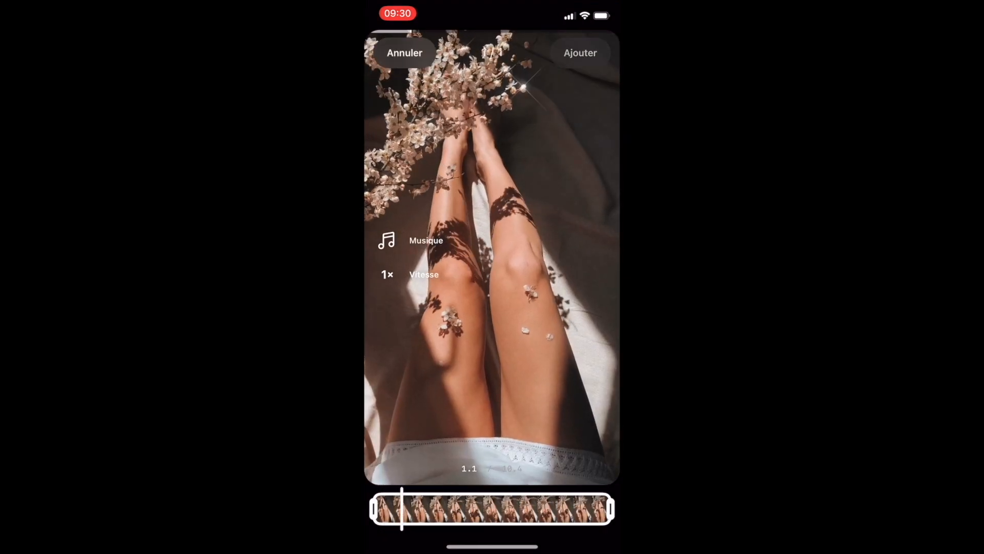
left_click(582, 48)
left_click(572, 448)
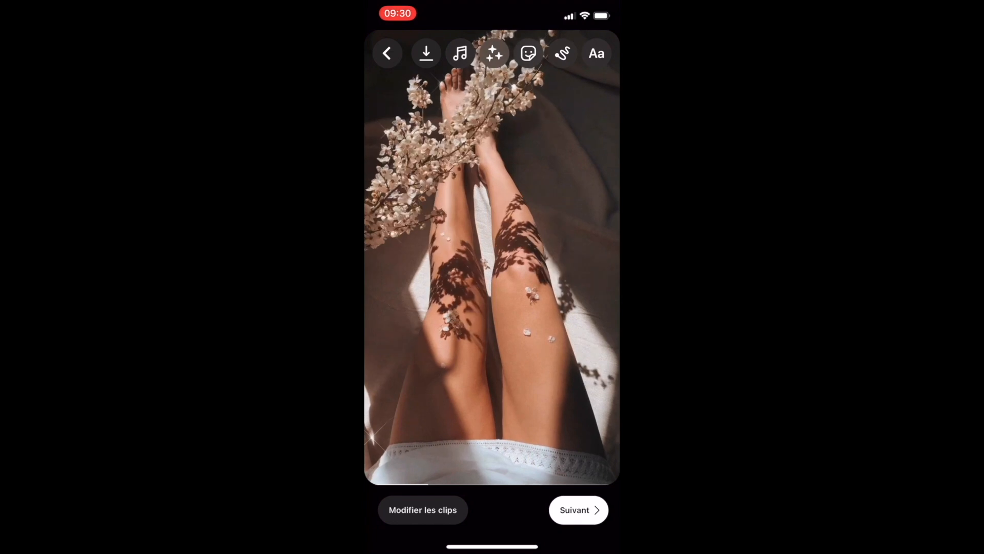
left_click(578, 510)
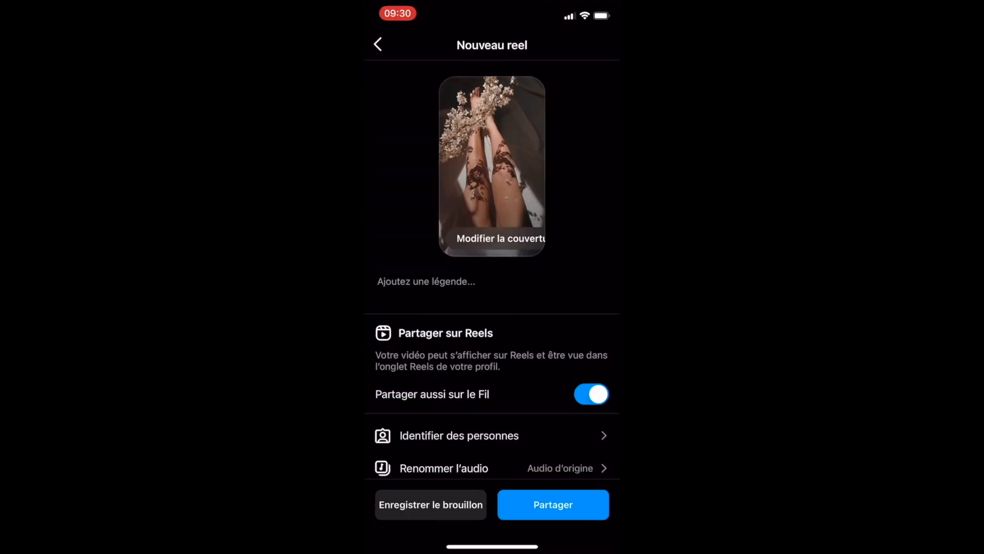
- Set the NOUVEAU COACHING image from the camera roll as the reel's cover
left_click(501, 238)
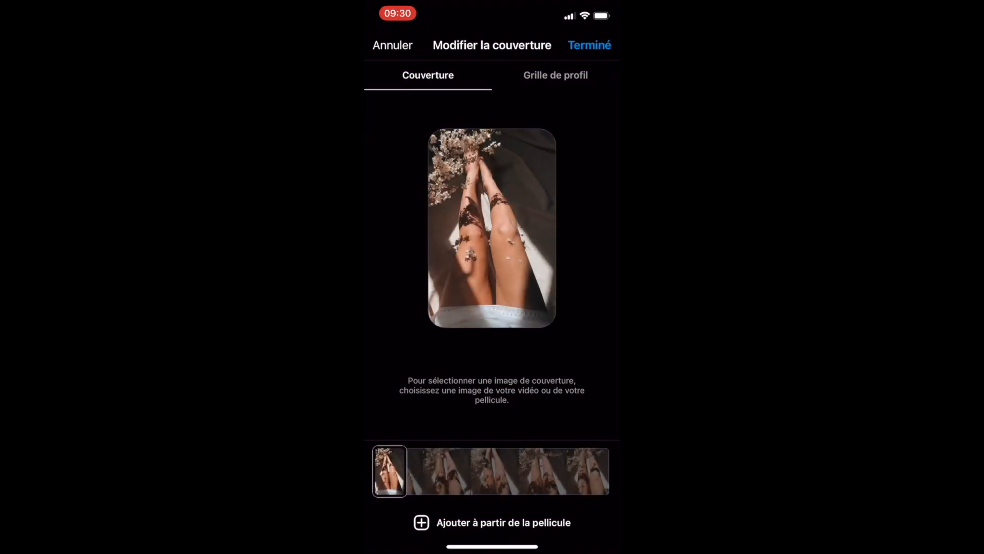
left_click(492, 522)
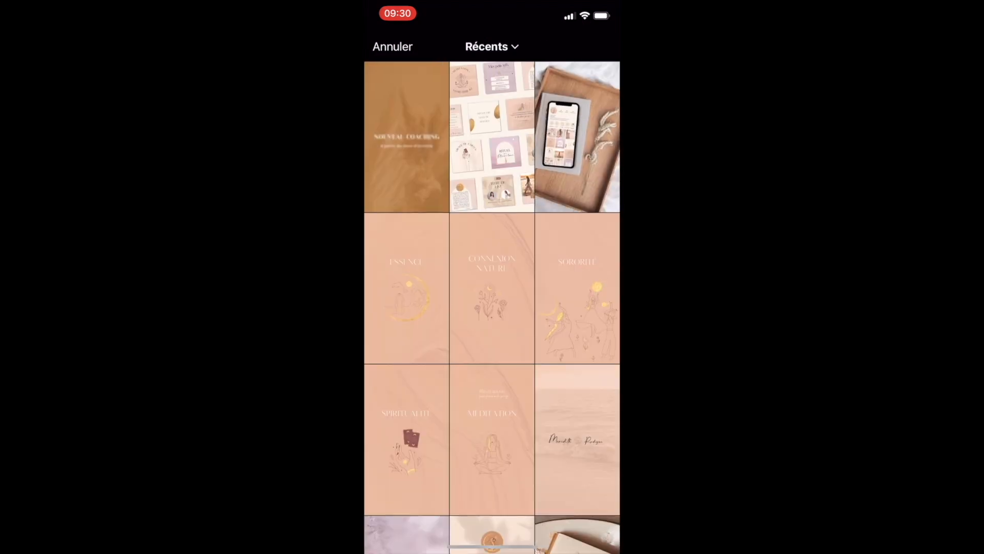
left_click(407, 137)
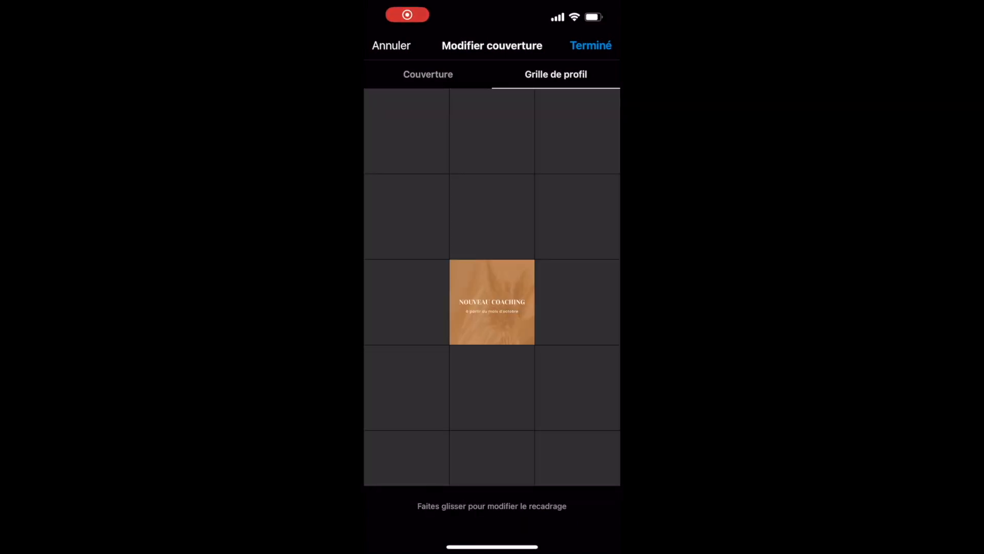
- Adjust the cover's crop in the profile grid so the title is centred, then share the reel
mouse_move(492, 302)
left_mouse_down()
mouse_move(492, 278)
mouse_move(492, 298)
left_mouse_up()
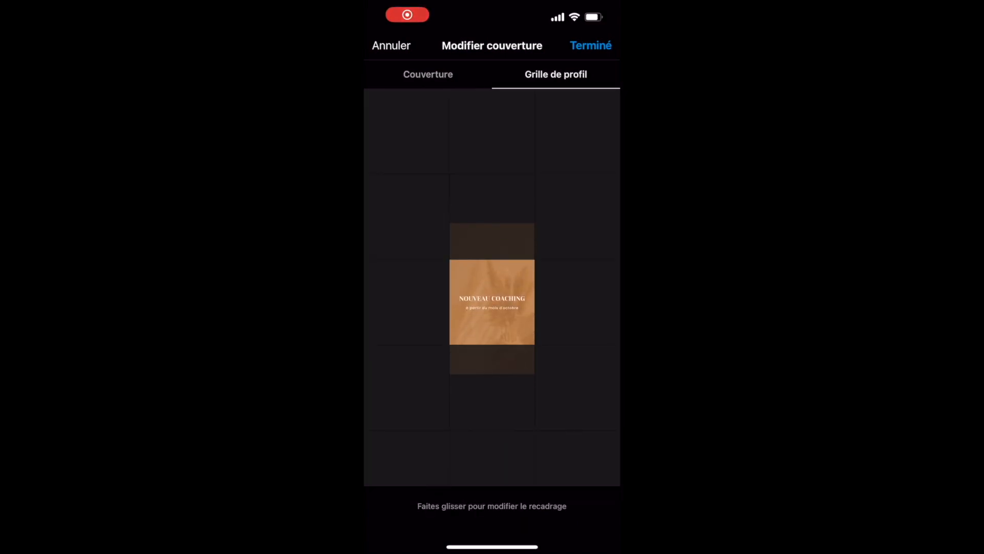
left_click_drag(492, 298, 492, 300)
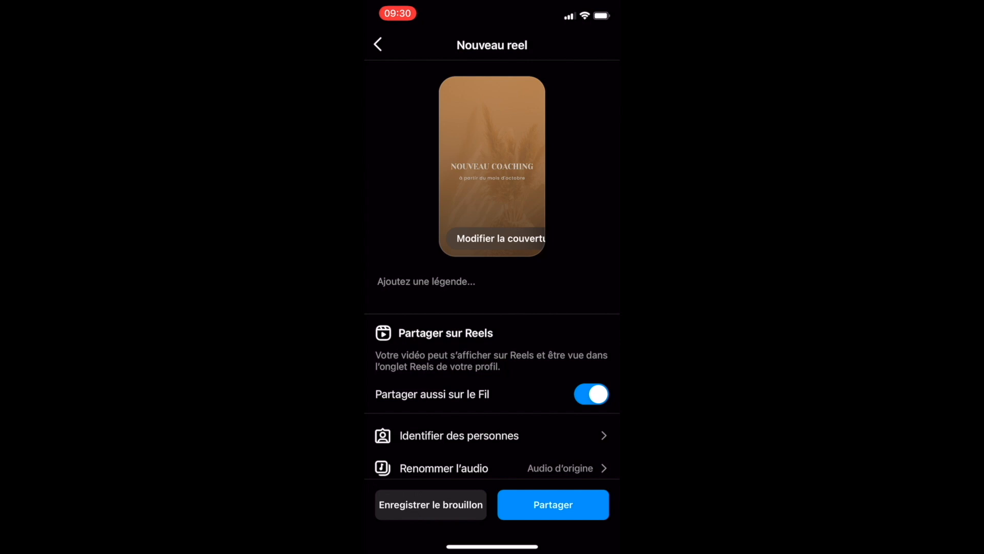
left_click(553, 504)
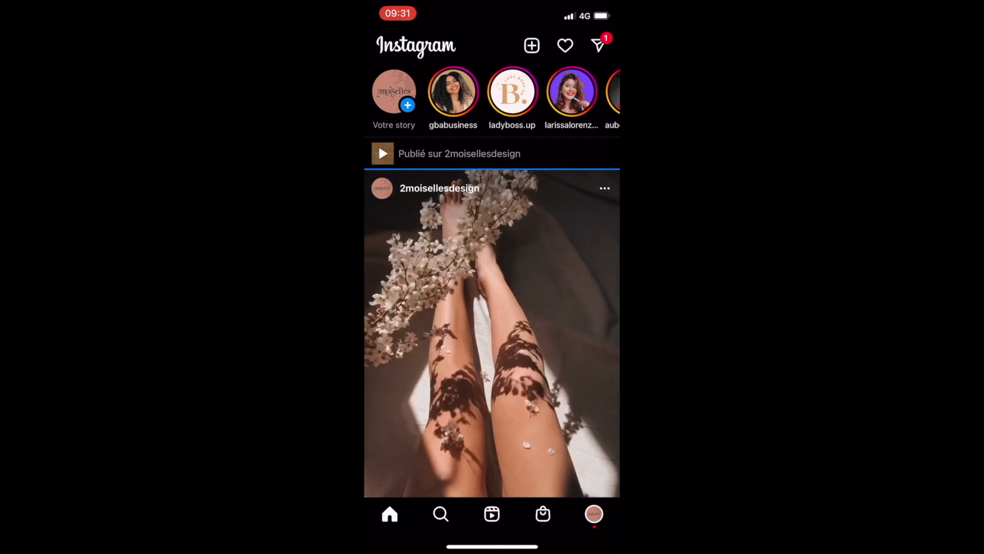
- Check the published reel and its NOUVEAU COACHING cover in the profile's post grid and Reels section
left_click(594, 514)
scroll(492, 359, "down", 4)
left_click(406, 273)
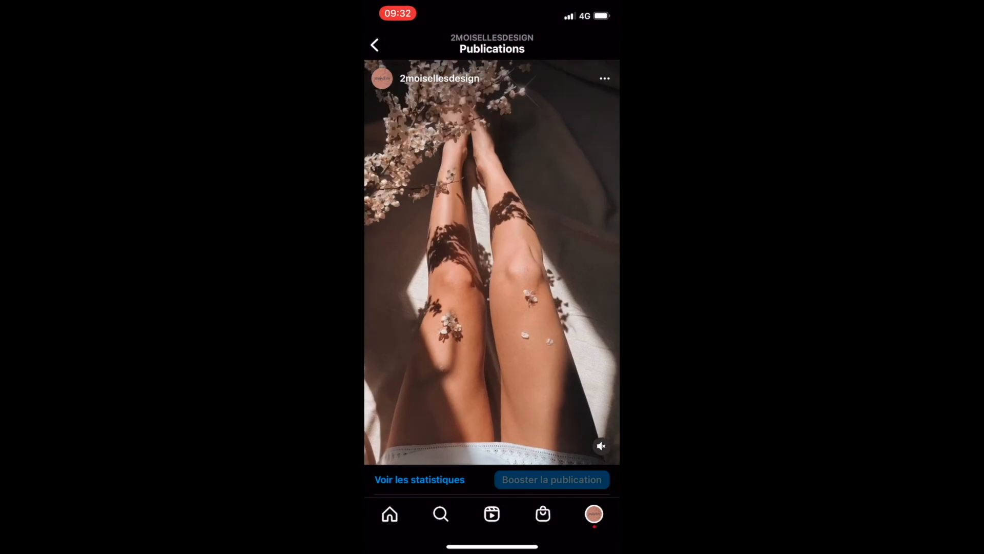
left_click(375, 46)
left_click(492, 216)
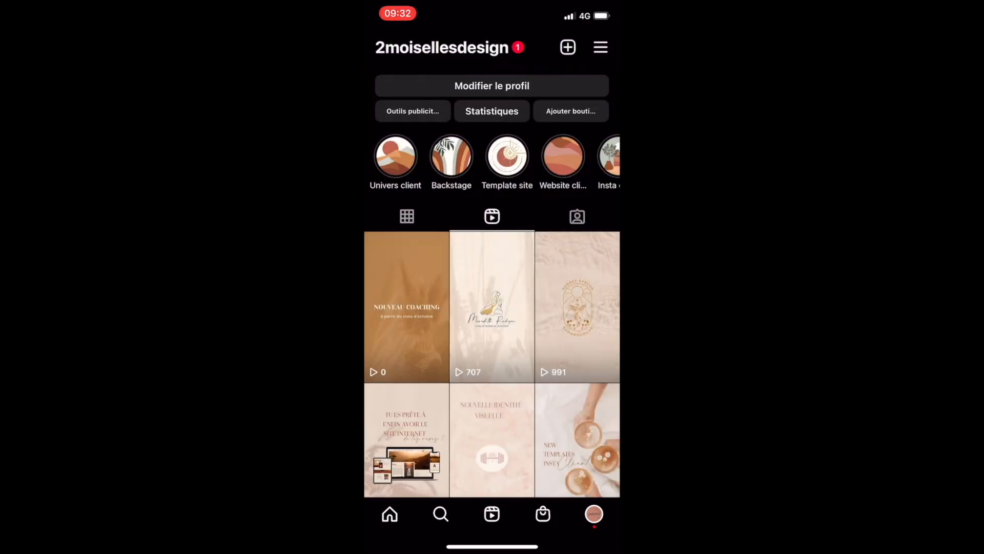
left_click(407, 306)
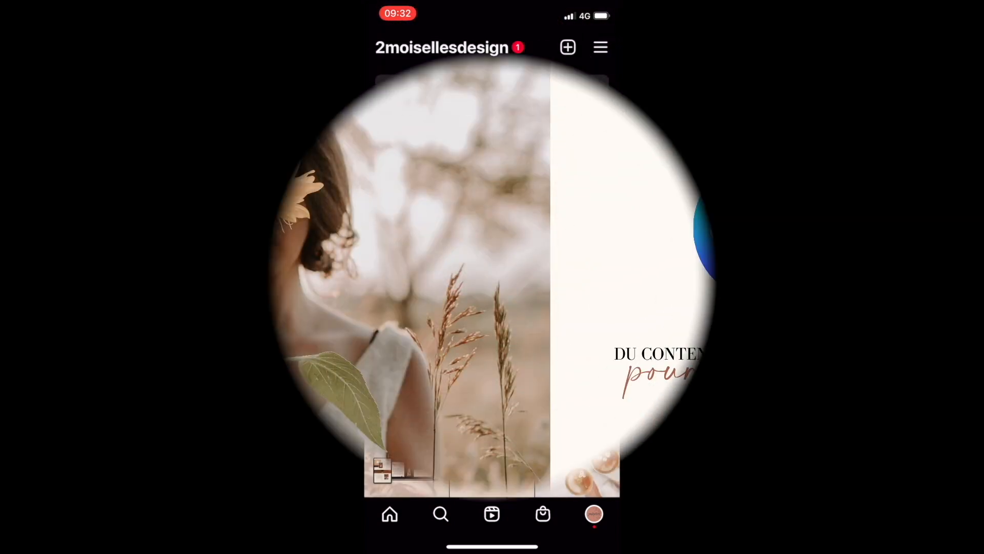